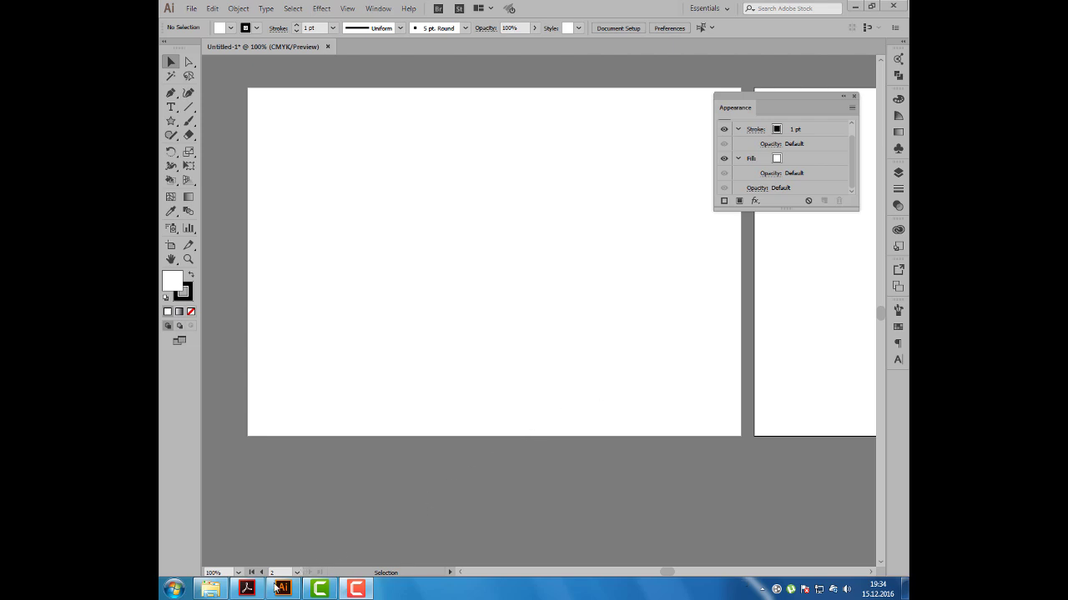
# Step: Bring up the Metoda-Illustrator.pdf page 35 on Stylize effects in Acrobat Pro DC
pyautogui.click(247, 590)
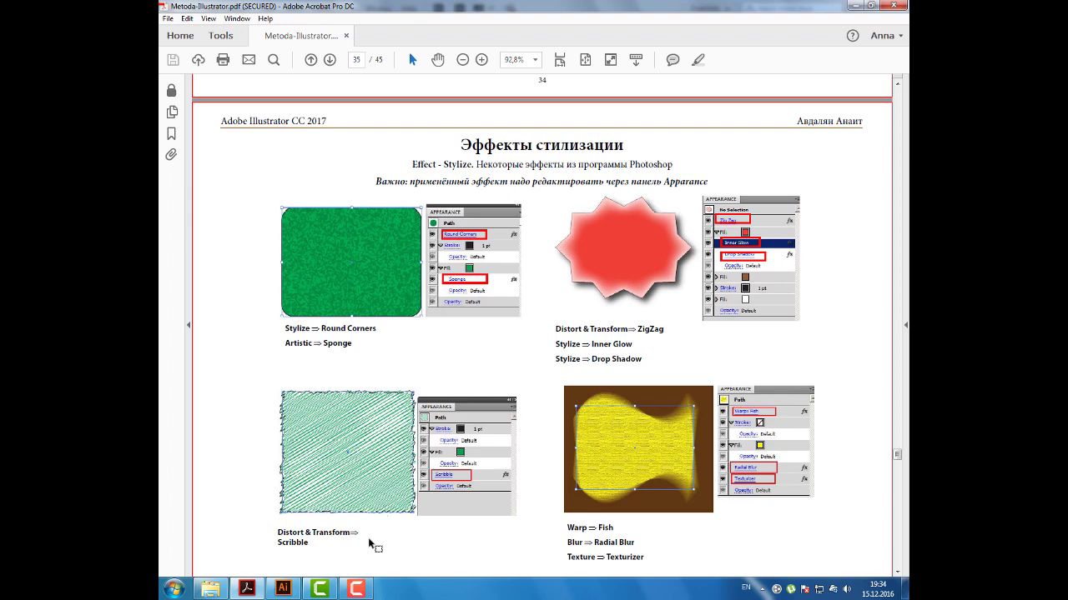
# Step: Draw a circle near the lower left and fill it with a yellow-to-red gradient
pyautogui.click(293, 593)
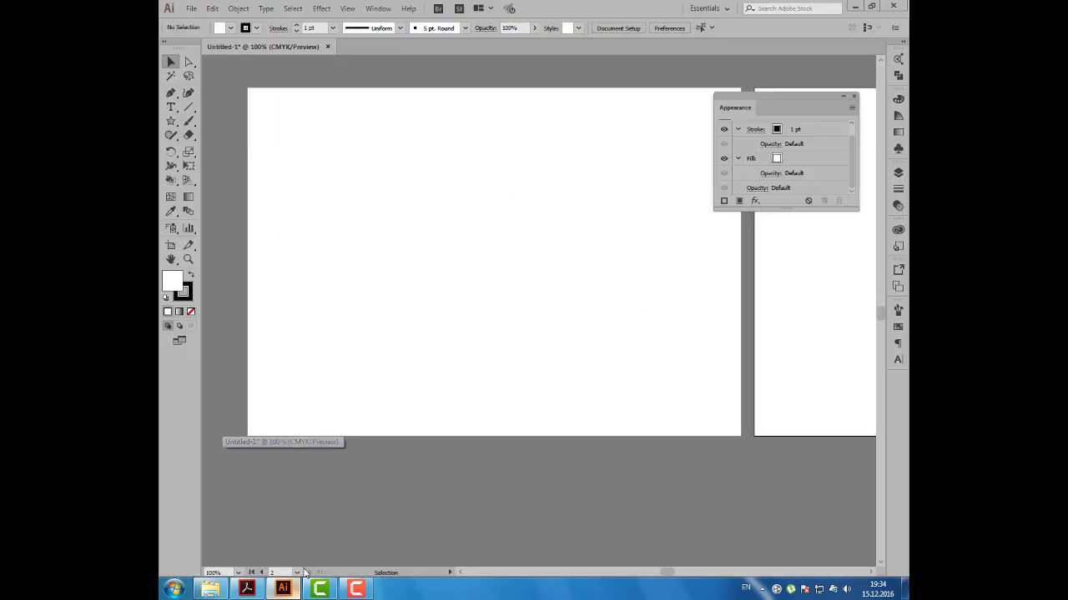
pyautogui.moveTo(169, 123); pyautogui.dragTo(200, 147)
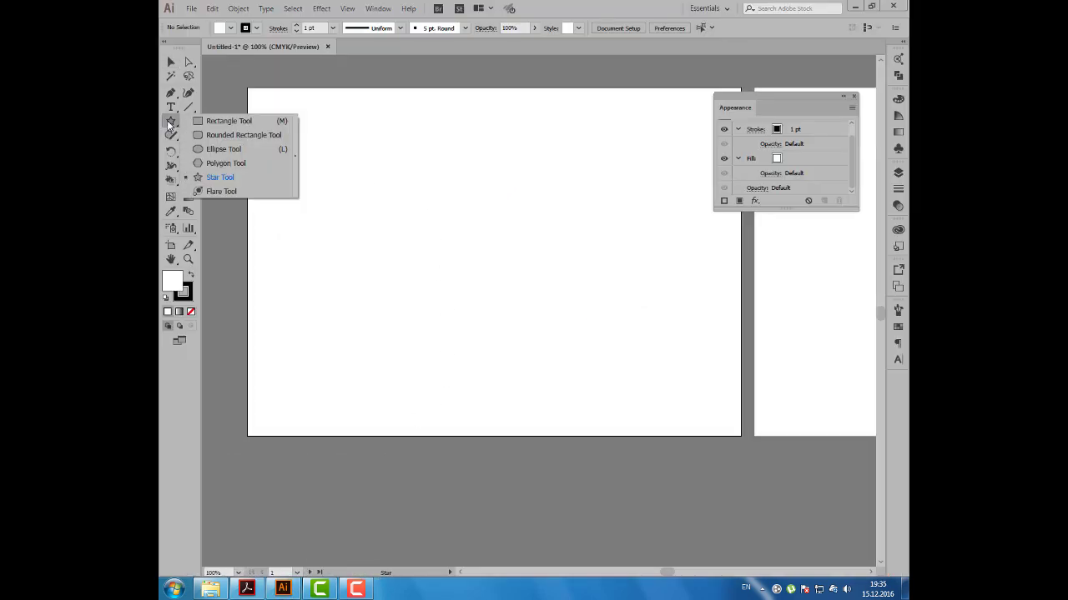
pyautogui.moveTo(287, 310); pyautogui.dragTo(377, 398)
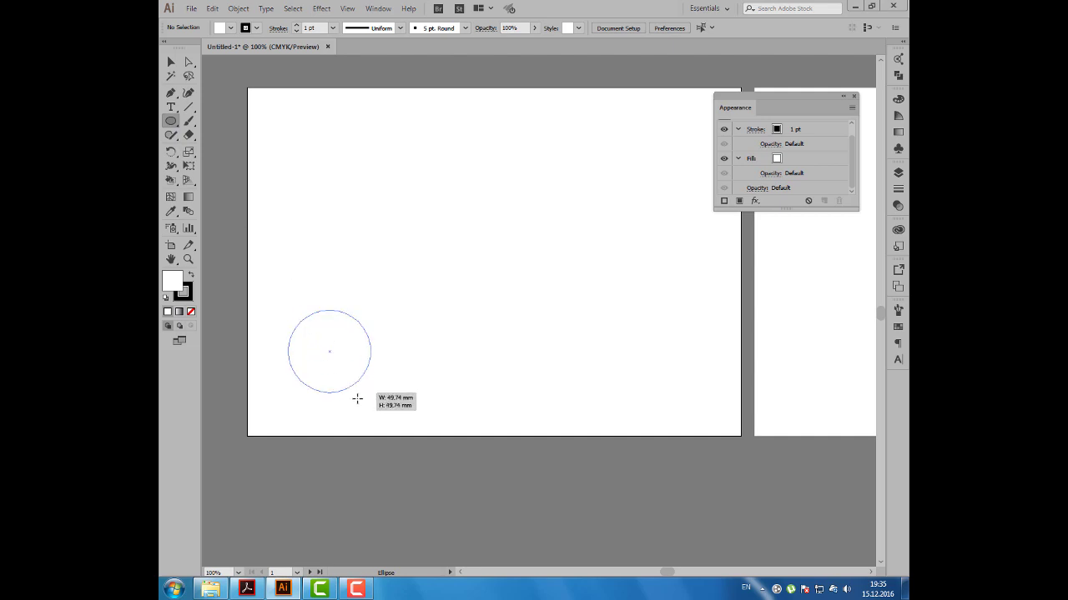
pyautogui.hotkey('ctrl', 'F9')
pyautogui.click(753, 114)
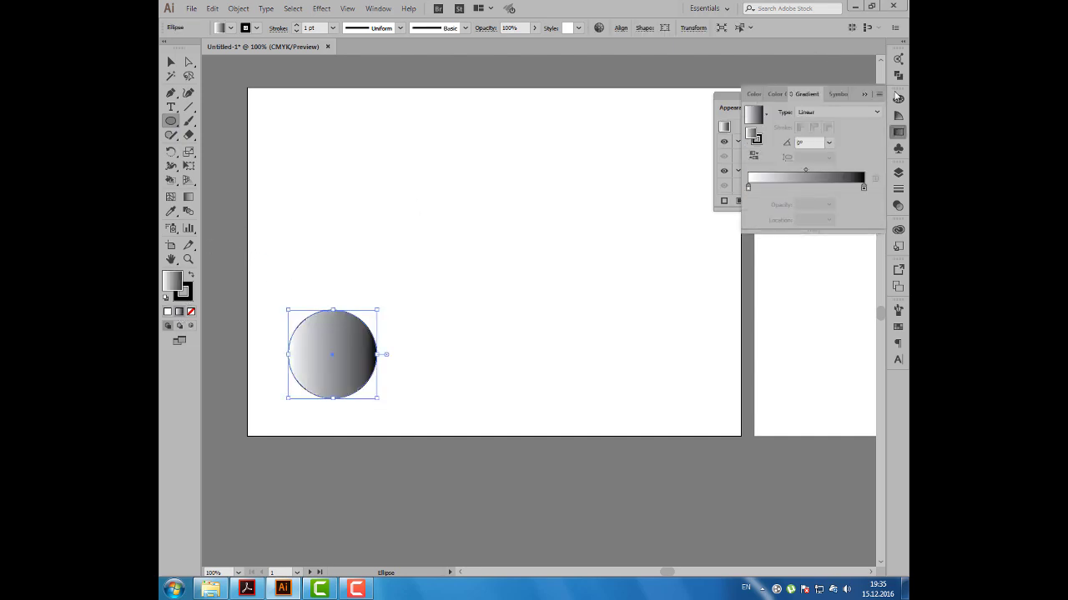
pyautogui.doubleClick(748, 187)
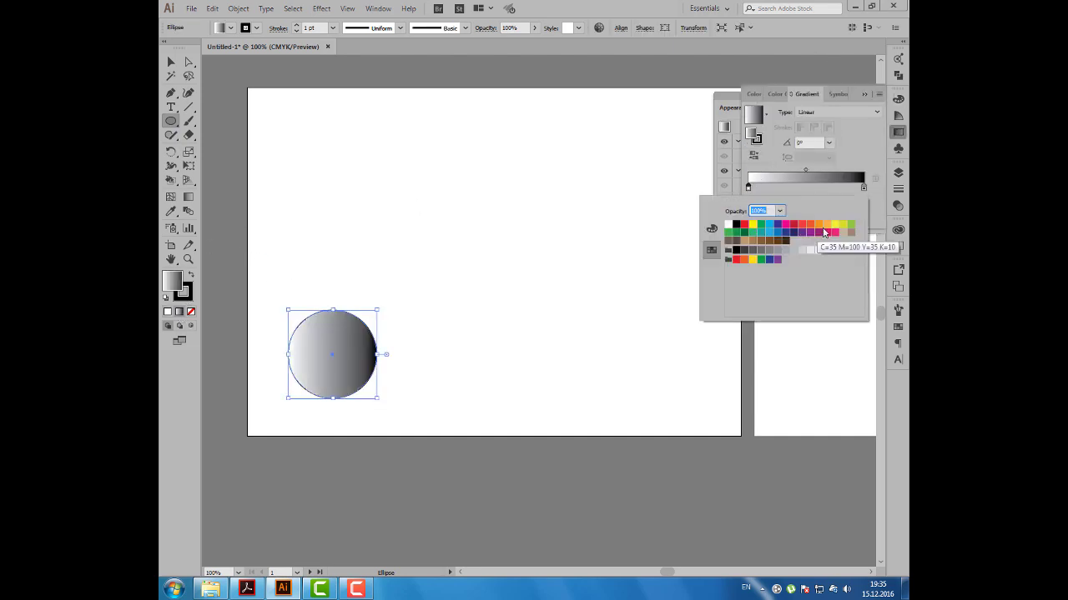
pyautogui.click(835, 224)
pyautogui.click(863, 188)
pyautogui.doubleClick(863, 188)
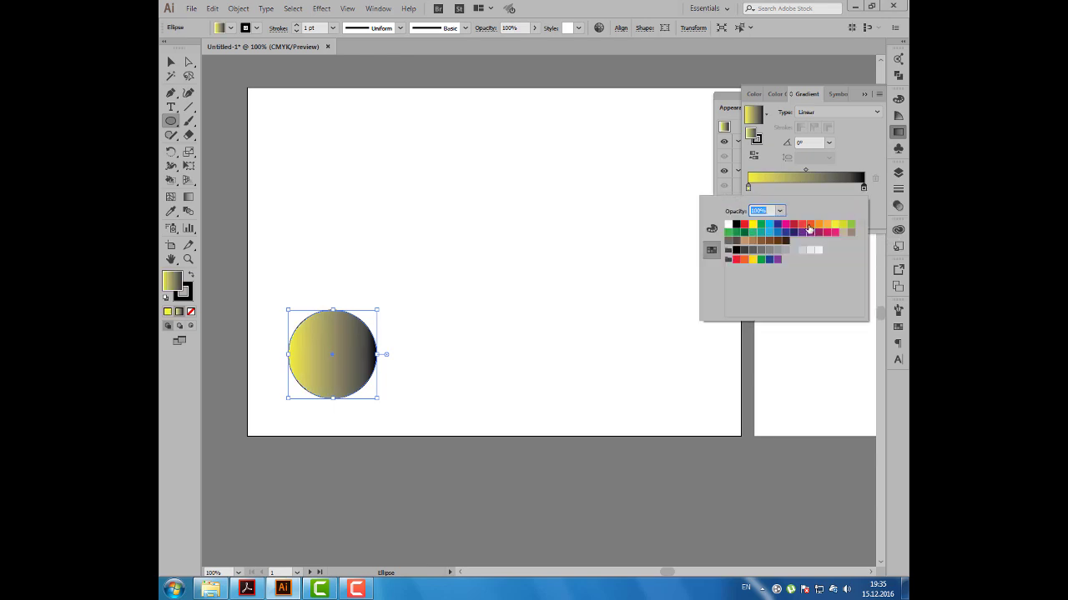
pyautogui.click(798, 225)
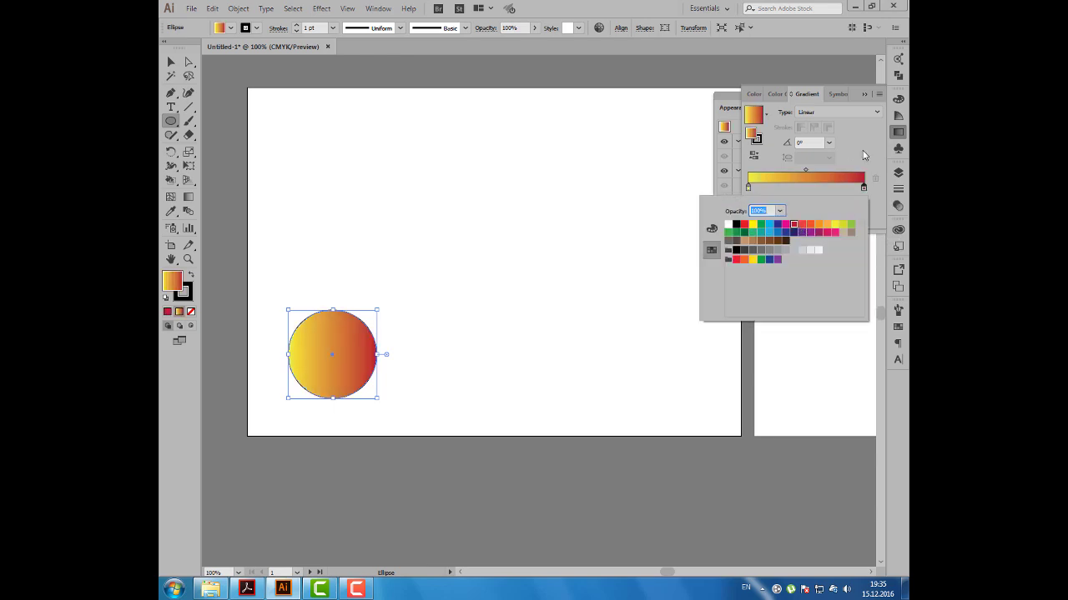
# Step: Remove the circle's outline and make the gradient radial, running diagonally upper-left to lower-right
pyautogui.click(296, 32)
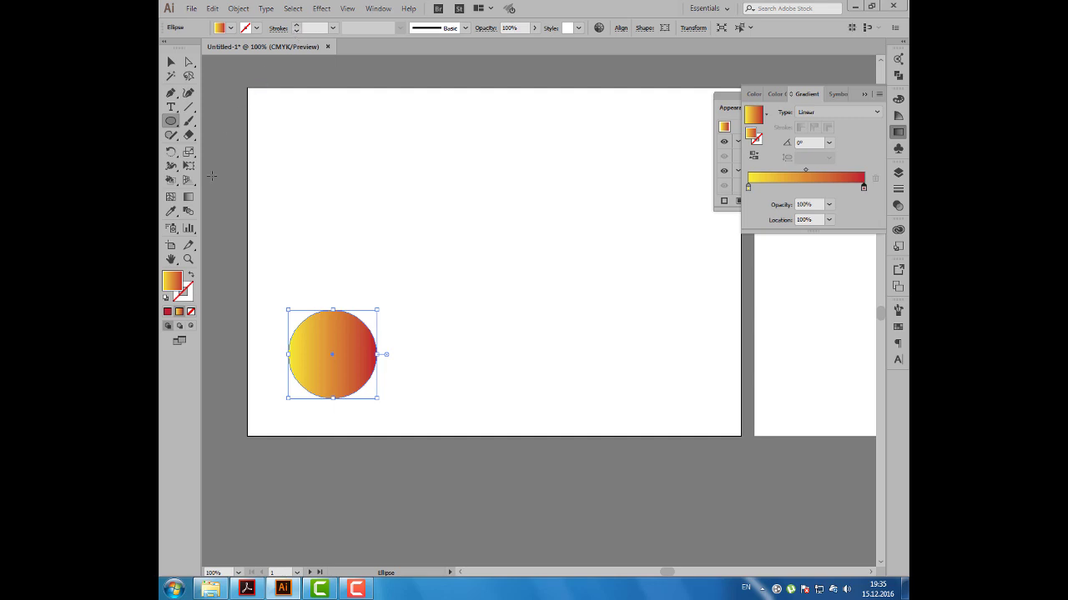
pyautogui.click(188, 197)
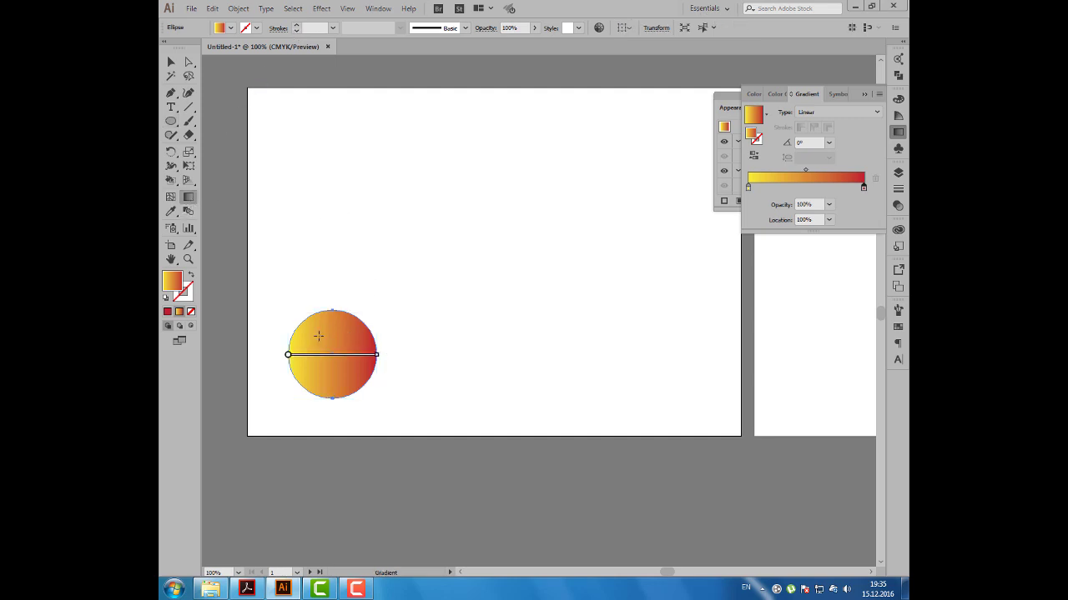
pyautogui.moveTo(315, 337); pyautogui.dragTo(358, 377)
pyautogui.click(822, 113)
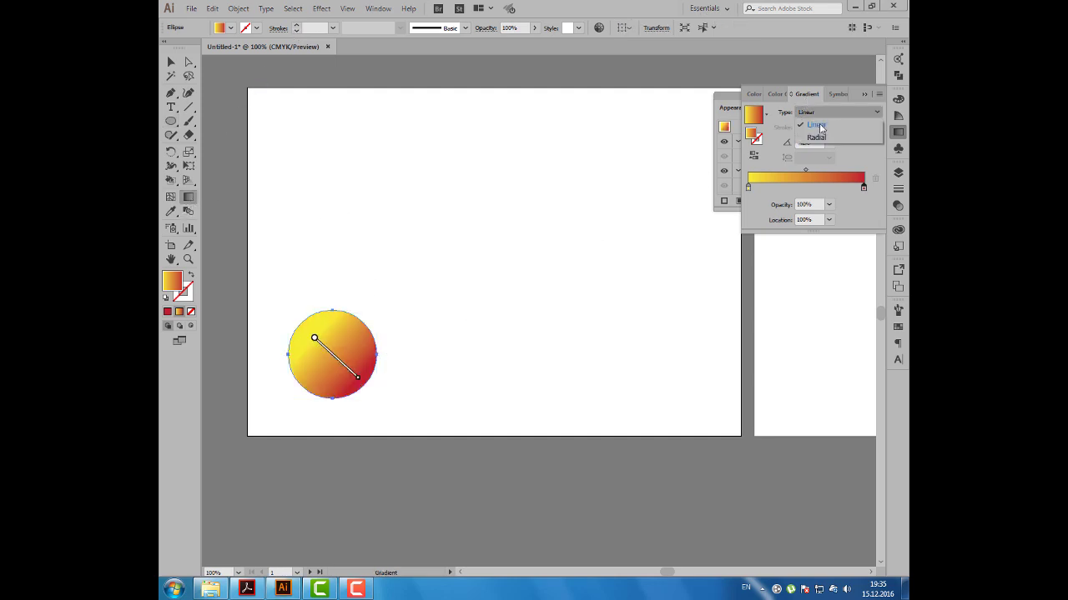
pyautogui.click(815, 137)
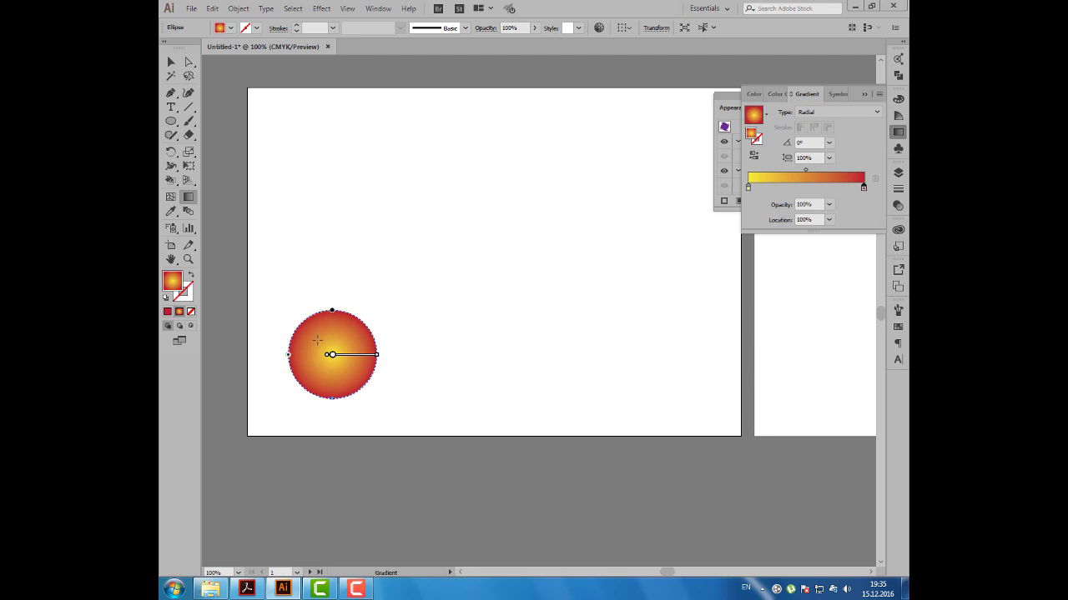
pyautogui.moveTo(317, 340); pyautogui.dragTo(353, 372)
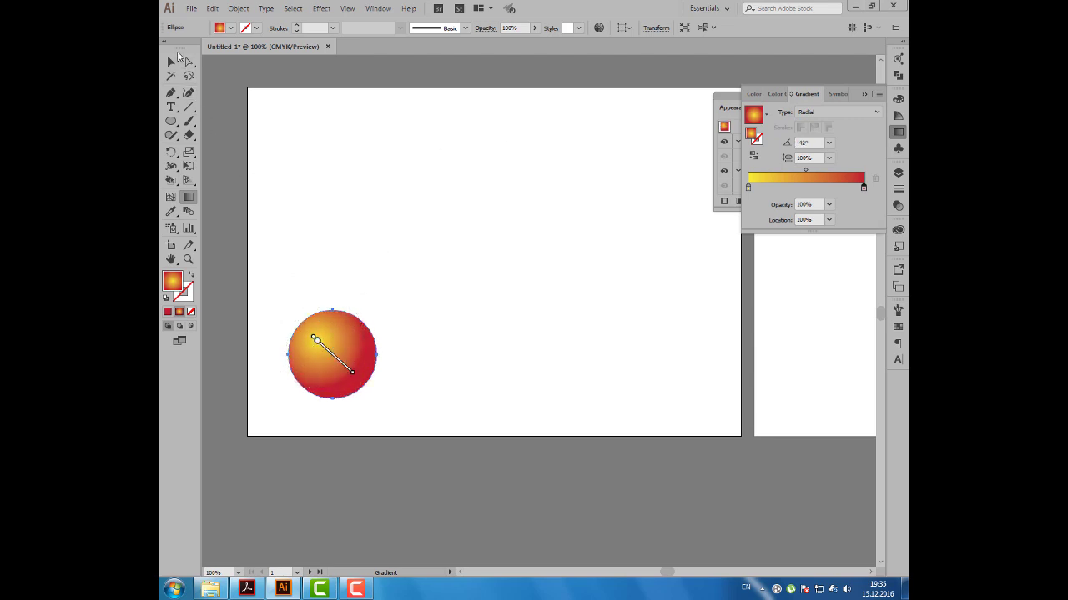
pyautogui.click(172, 61)
# Step: Open the Effect menu to reach the Stylize effects for the gradient circle
pyautogui.click(322, 8)
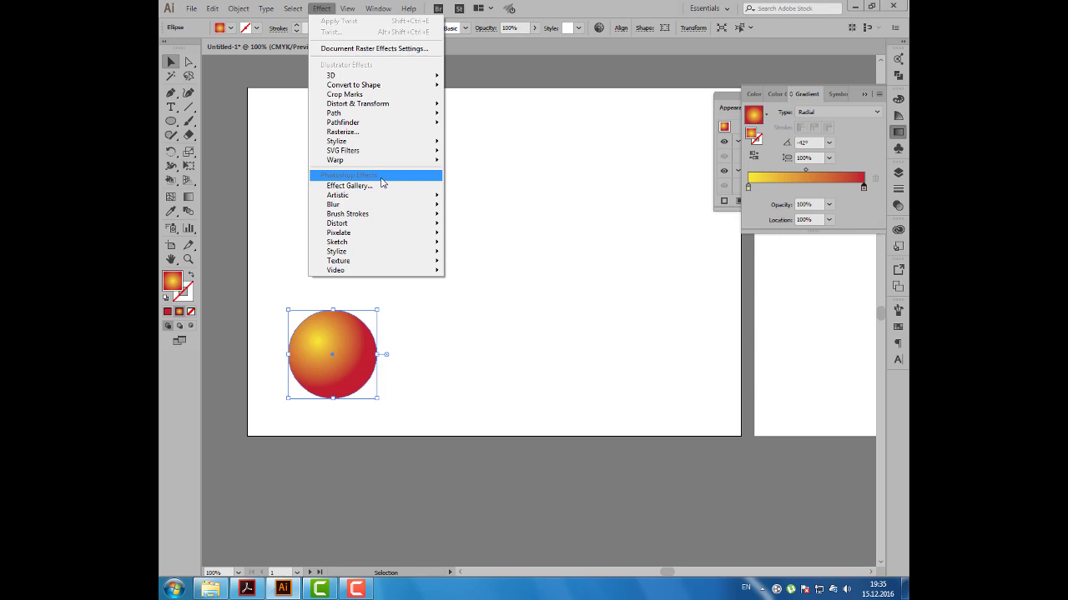
pyautogui.moveTo(337, 141)
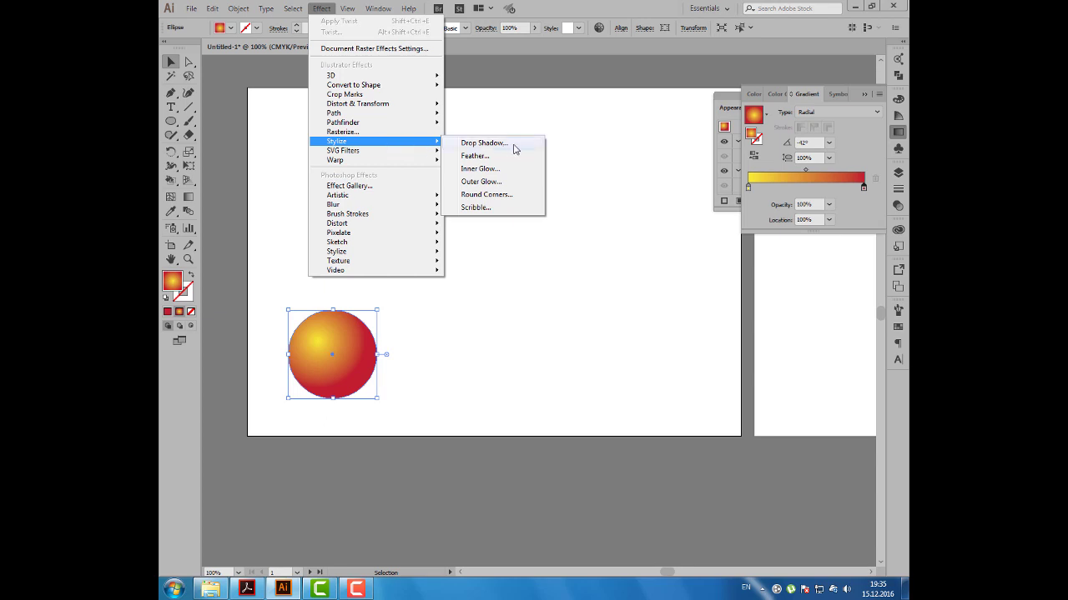
# Step: Open Drop Shadow with preview, try a crimson shadow colour, then switch to Darkness
pyautogui.click(484, 143)
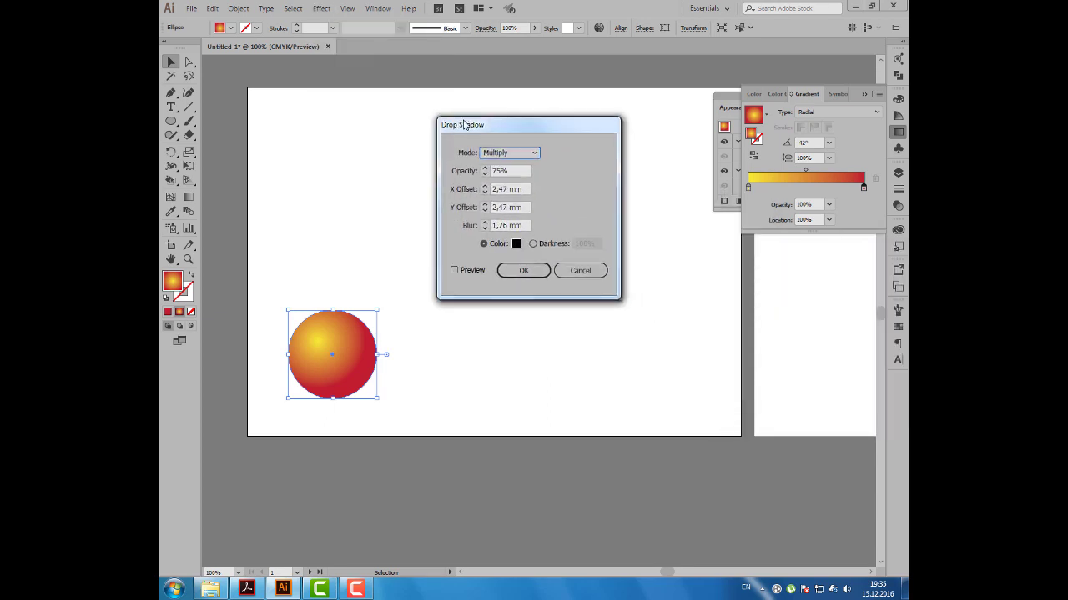
pyautogui.click(459, 270)
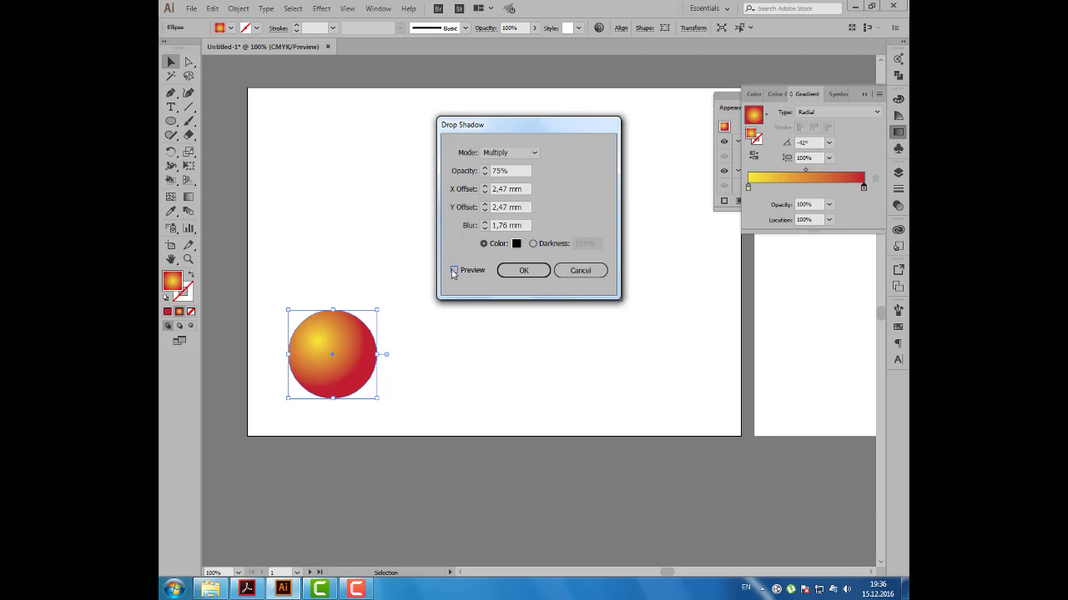
pyautogui.click(454, 271)
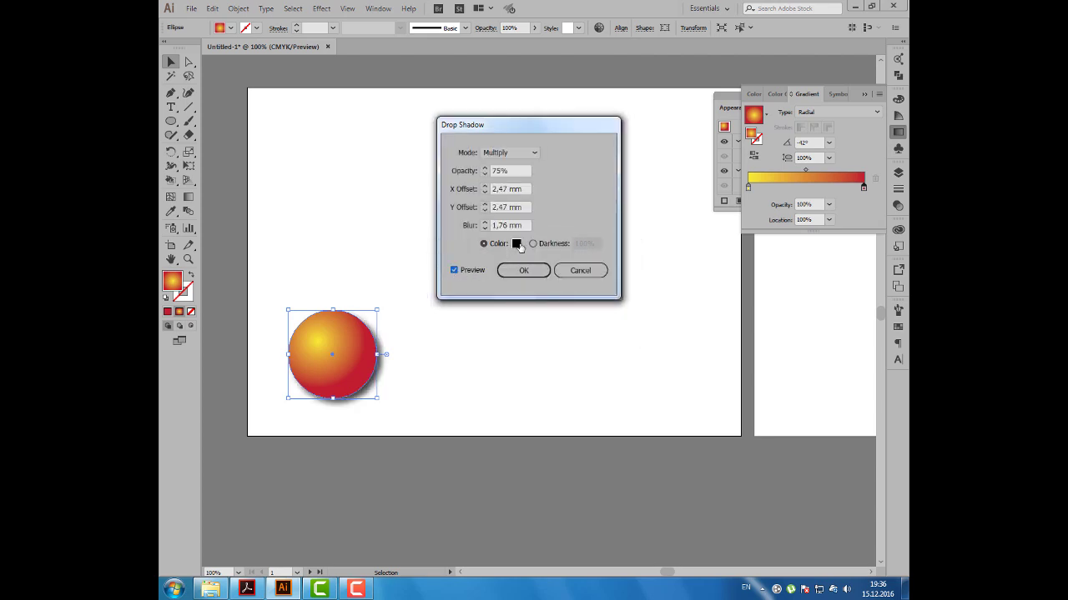
pyautogui.click(516, 244)
pyautogui.click(689, 269)
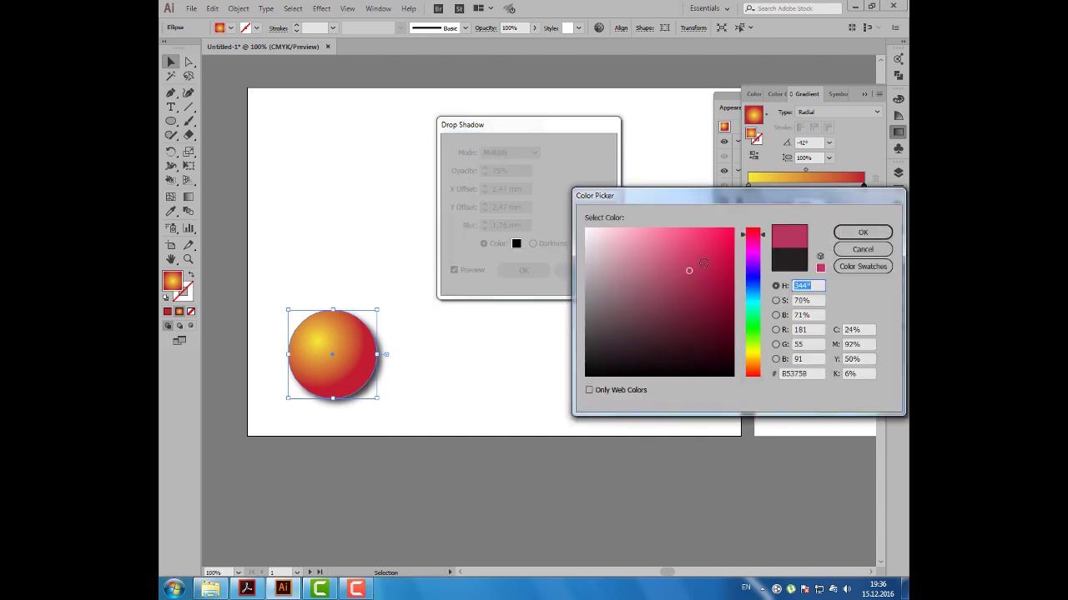
pyautogui.click(714, 257)
pyautogui.click(858, 234)
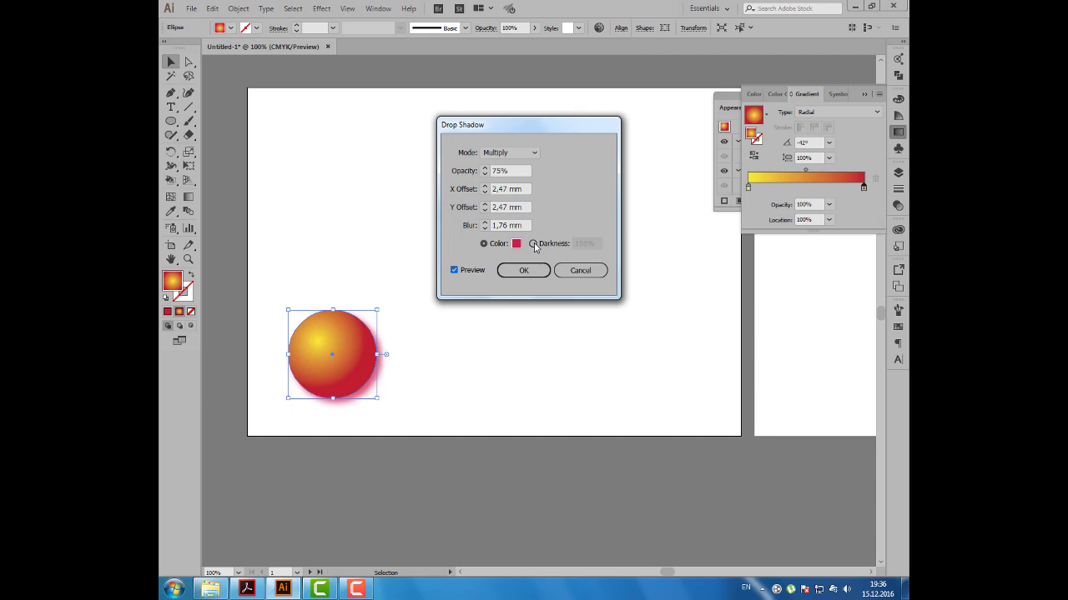
pyautogui.click(532, 244)
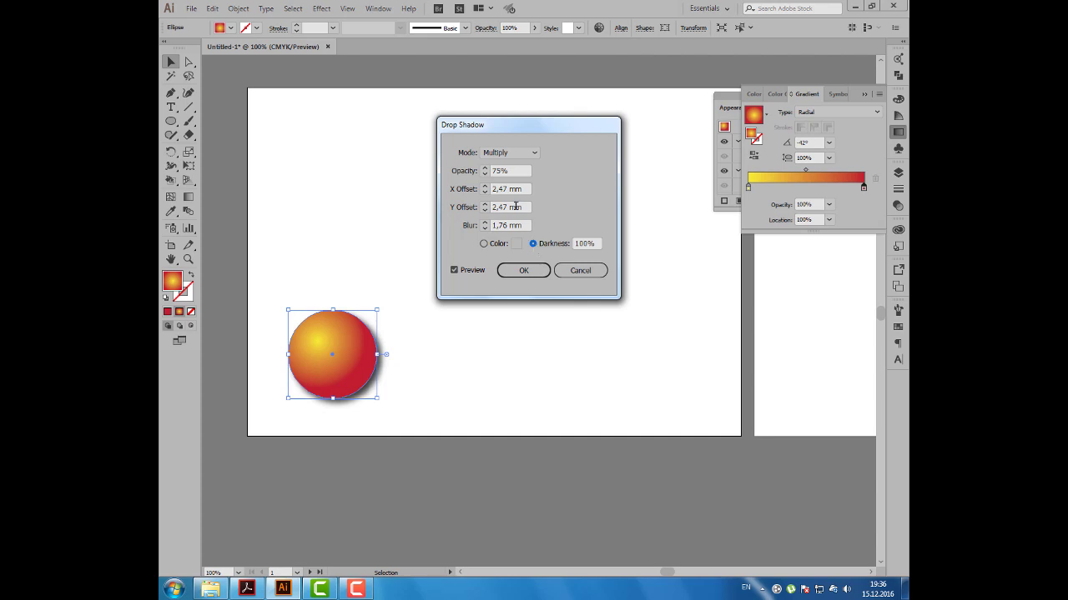
# Step: Keep the shadow blend mode at Multiply and set its opacity to 75%
pyautogui.click(524, 154)
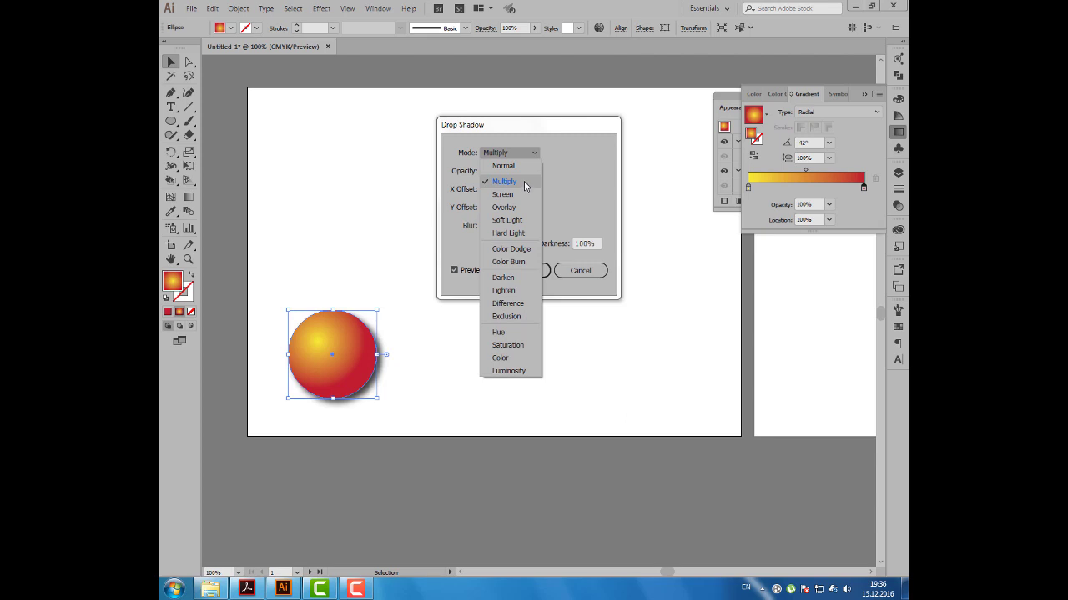
pyautogui.click(525, 166)
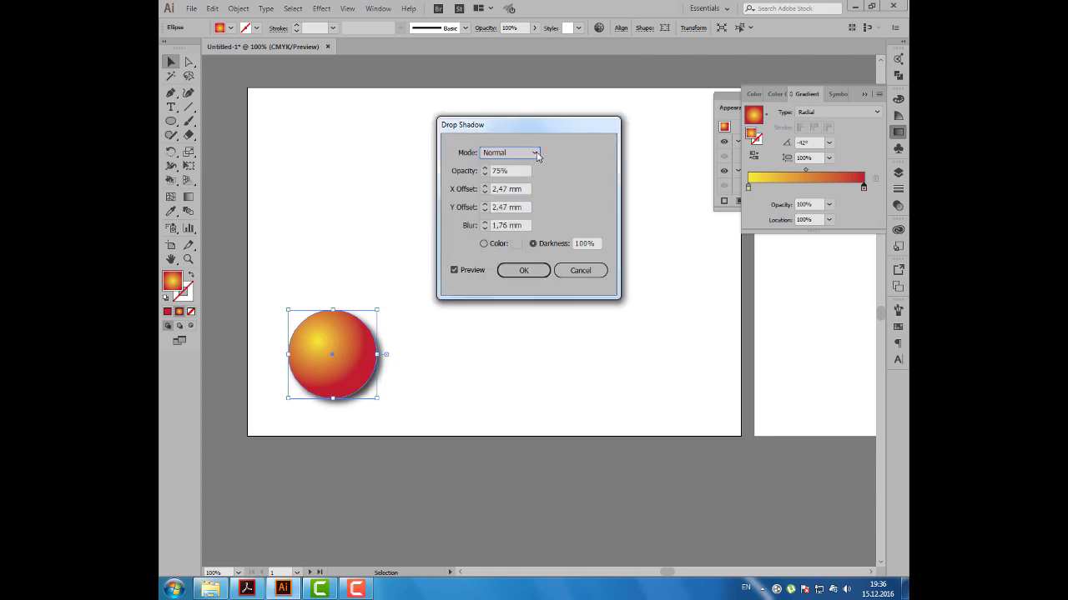
pyautogui.click(538, 155)
pyautogui.click(524, 180)
pyautogui.moveTo(524, 131); pyautogui.dragTo(538, 121)
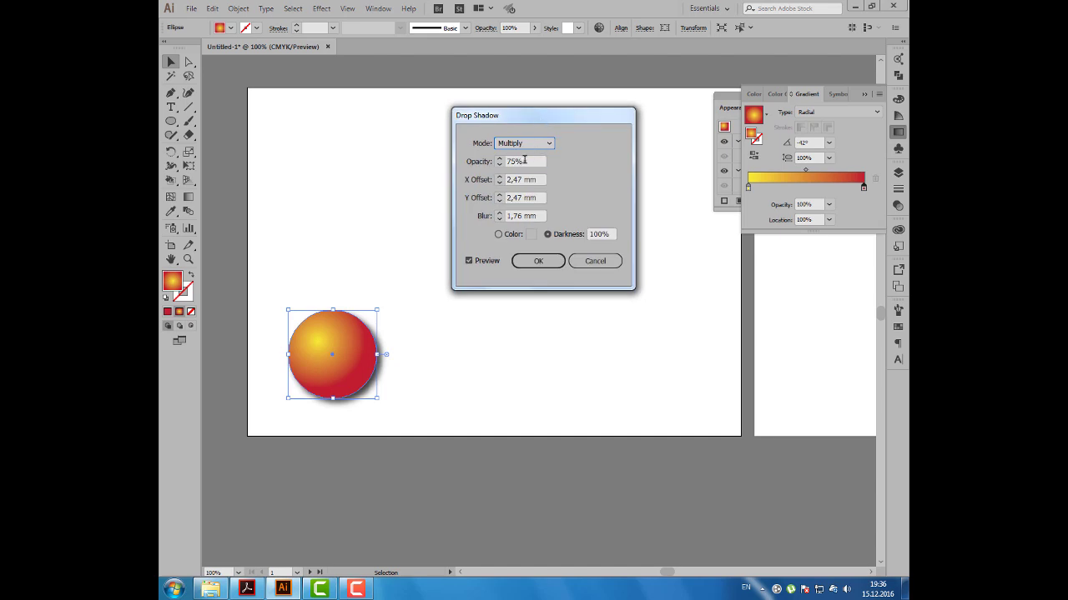
pyautogui.click(527, 161)
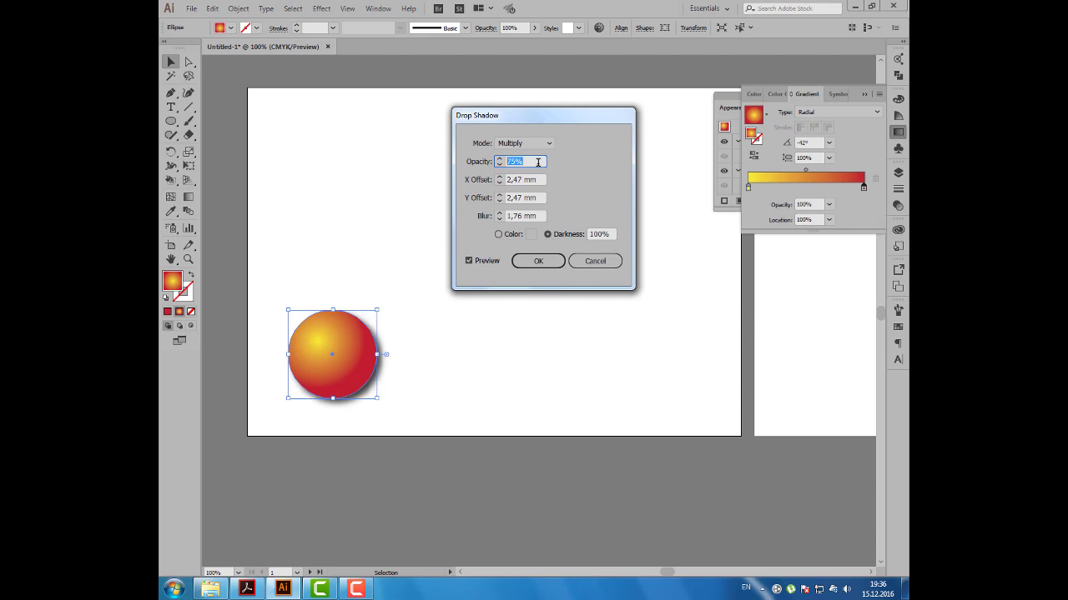
pyautogui.click(499, 158)
pyautogui.click(498, 158)
pyautogui.click(498, 159)
pyautogui.click(500, 165)
pyautogui.click(499, 165)
pyautogui.click(500, 164)
# Step: Set shadow X offset 8 mm, Y offset 3 mm, blur 2 mm, and apply
pyautogui.click(499, 177)
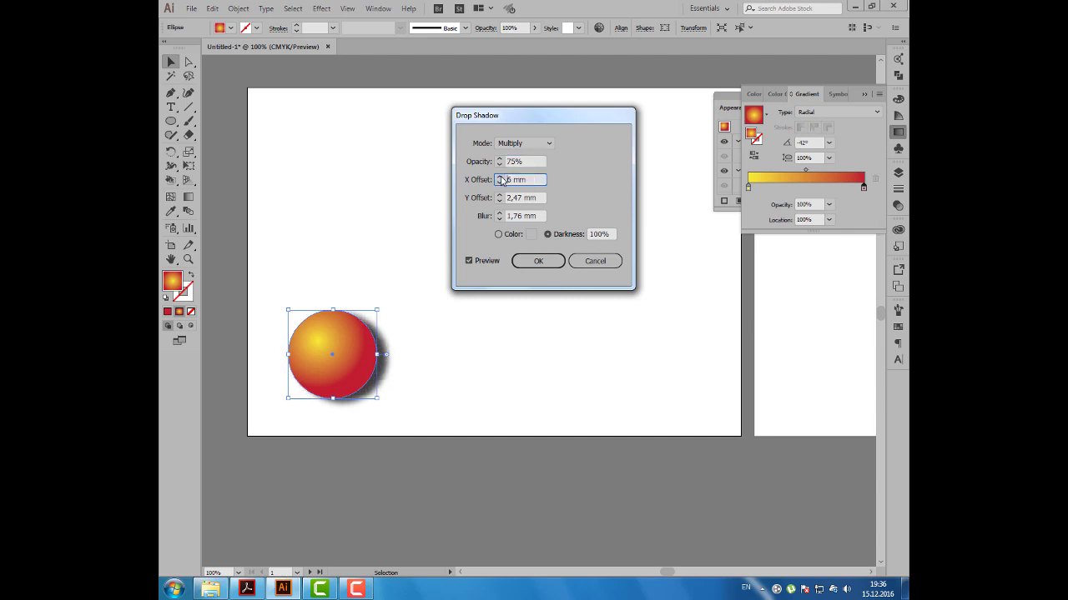
pyautogui.click(499, 177)
pyautogui.click(498, 177)
pyautogui.click(499, 195)
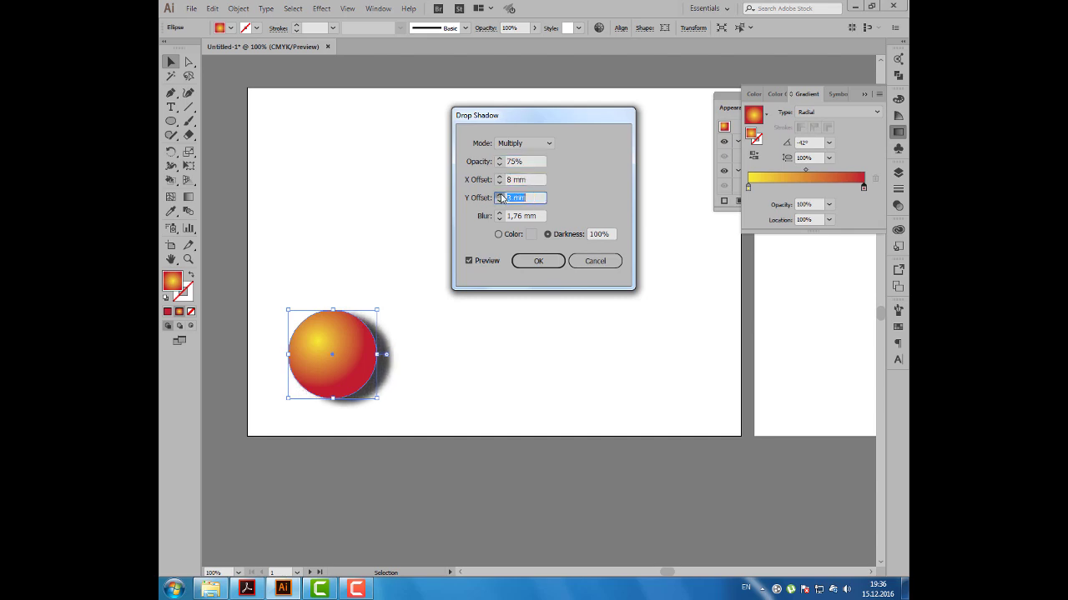
pyautogui.click(499, 195)
pyautogui.click(499, 200)
pyautogui.click(498, 219)
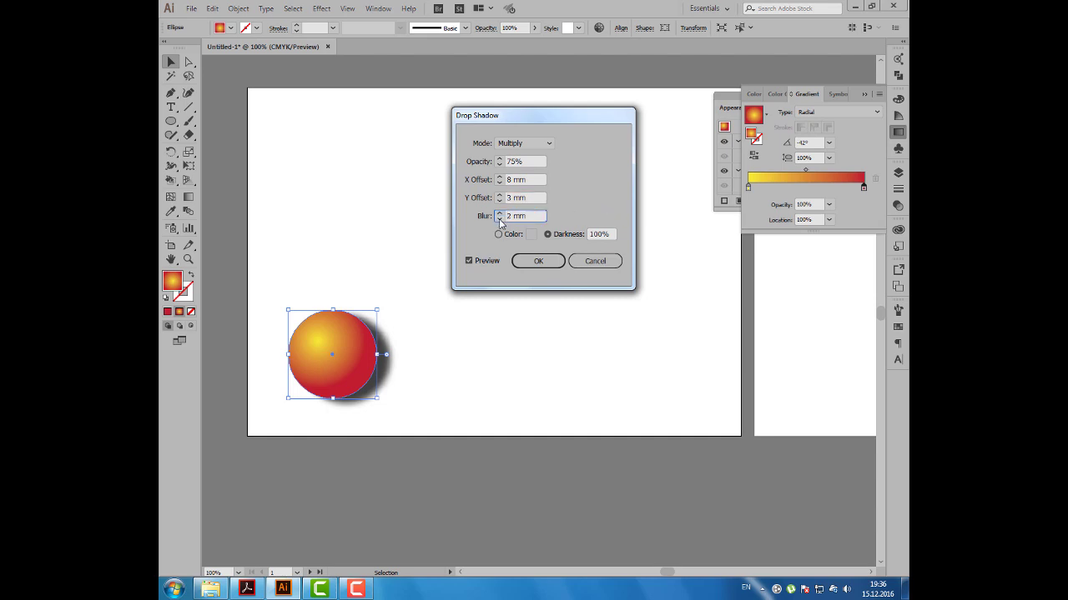
pyautogui.click(498, 218)
pyautogui.click(500, 214)
pyautogui.click(553, 260)
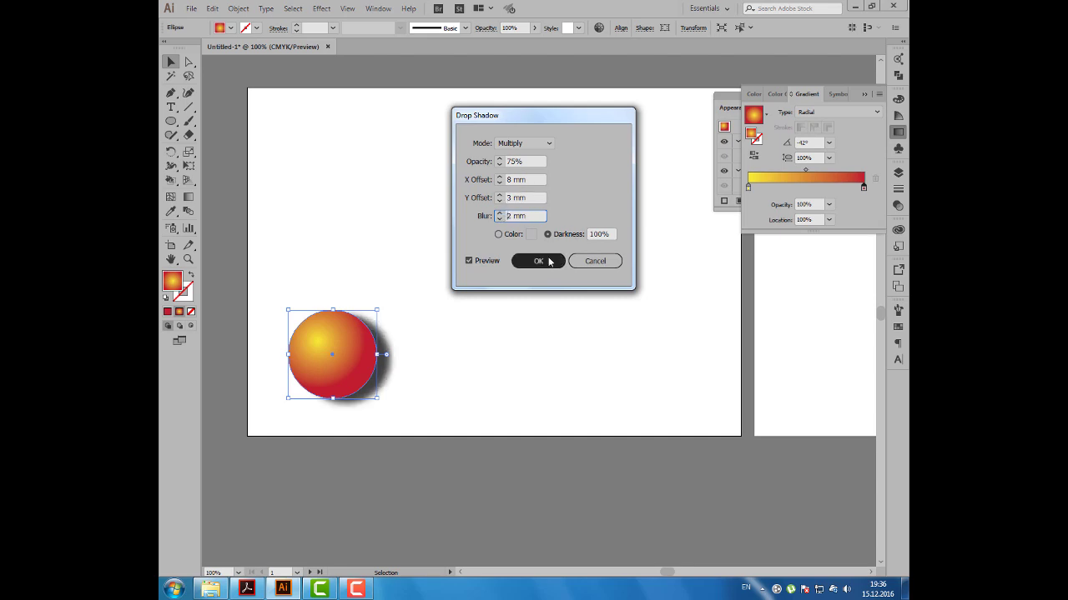
# Step: Close the Gradient panel and enlarge the Appearance panel to show the Drop Shadow entry
pyautogui.click(864, 93)
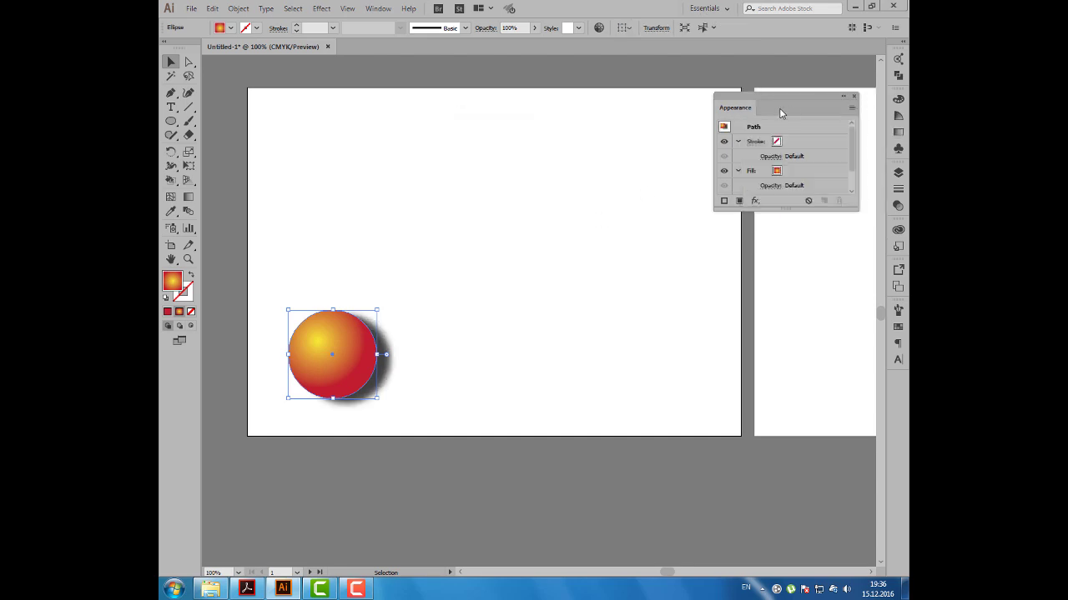
pyautogui.moveTo(754, 120)
pyautogui.mouseDown()
pyautogui.moveTo(603, 105)
pyautogui.moveTo(577, 123)
pyautogui.mouseUp()
pyautogui.moveTo(674, 209); pyautogui.dragTo(698, 271)
pyautogui.click(632, 201)
pyautogui.moveTo(579, 119); pyautogui.dragTo(627, 156)
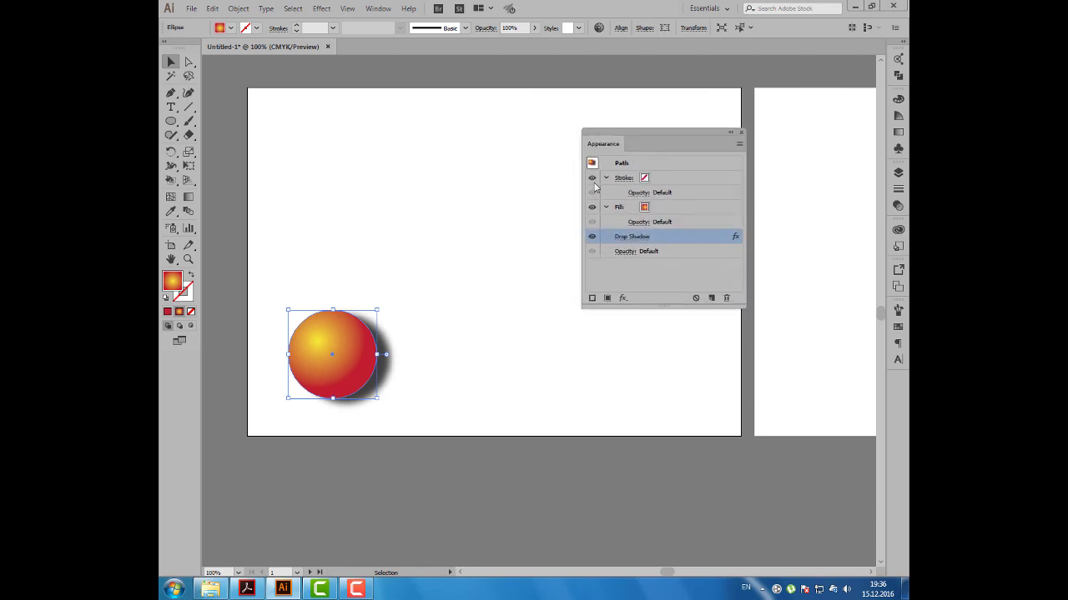
# Step: Duplicate the shadowed sphere to the right and line the copy up with the first
pyautogui.moveTo(342, 375); pyautogui.dragTo(499, 369)
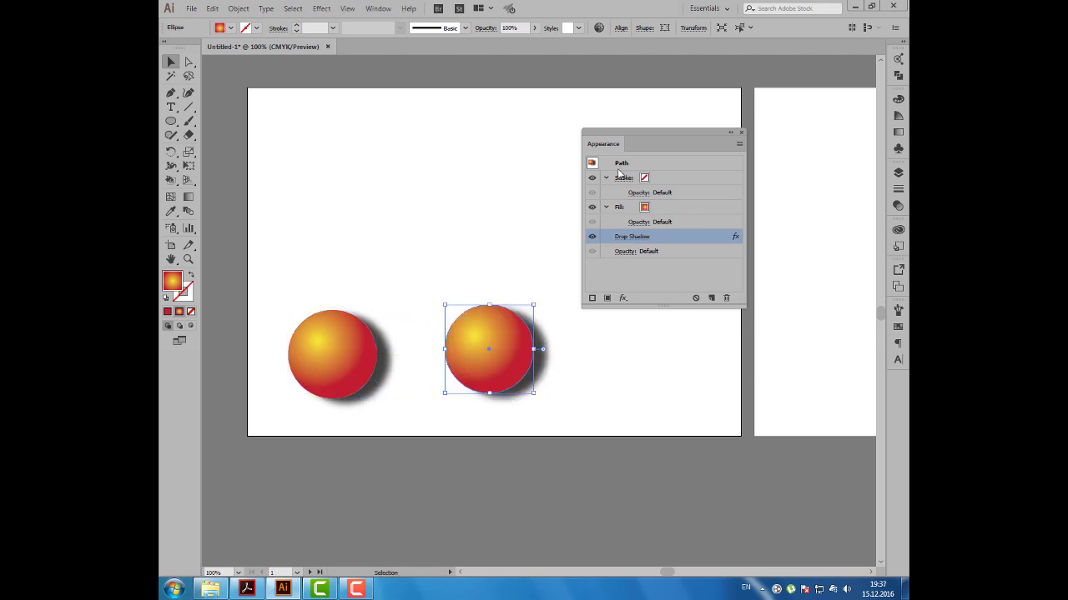
pyautogui.moveTo(633, 150); pyautogui.dragTo(661, 120)
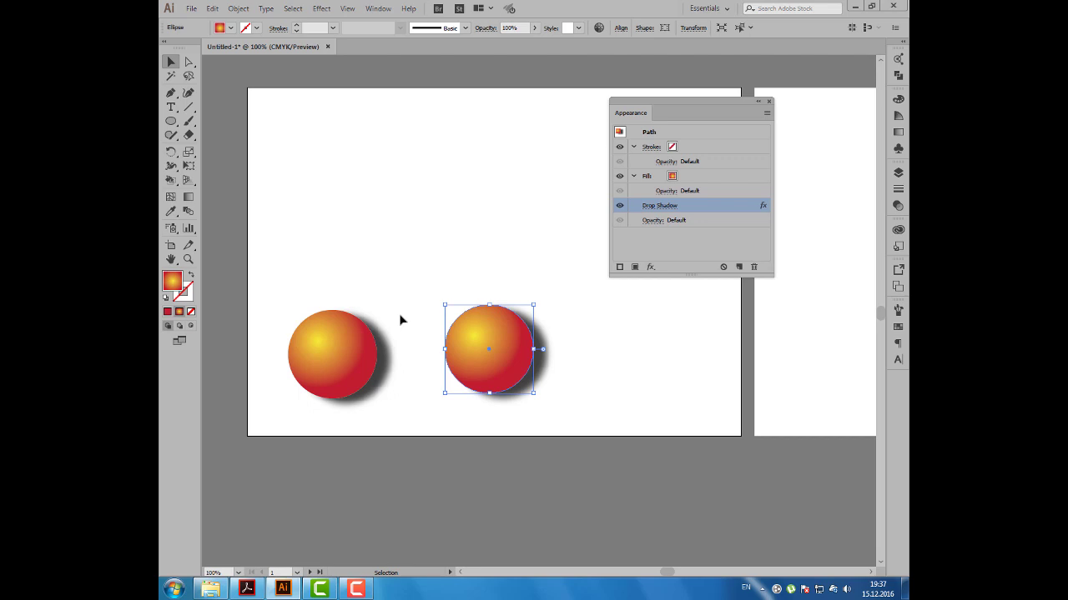
pyautogui.moveTo(682, 117); pyautogui.dragTo(690, 109)
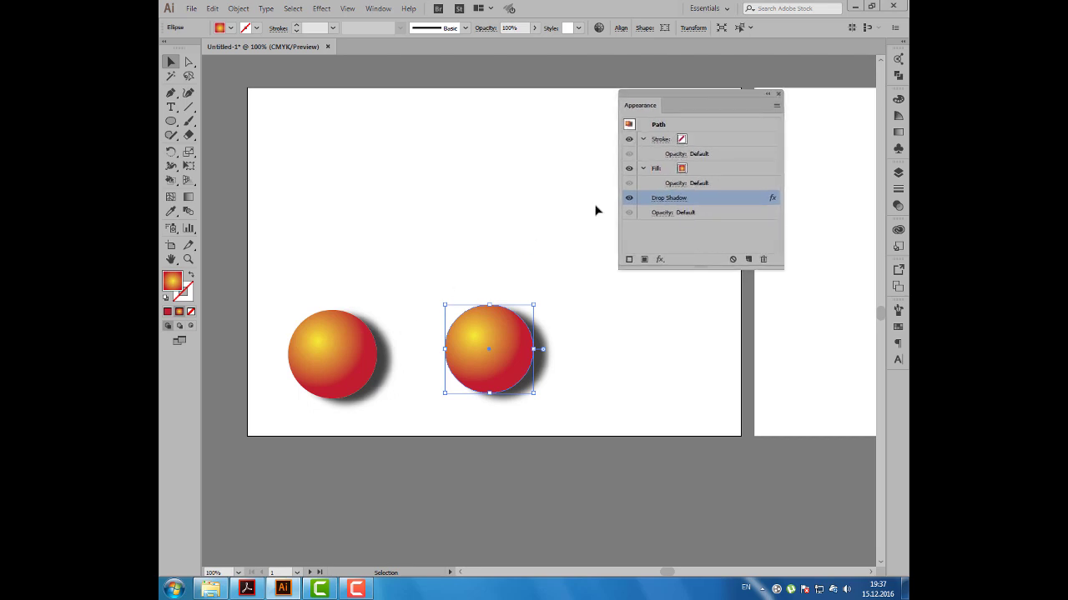
pyautogui.hotkey('ctrl', 'shift', 'b')
pyautogui.moveTo(504, 322); pyautogui.dragTo(506, 324)
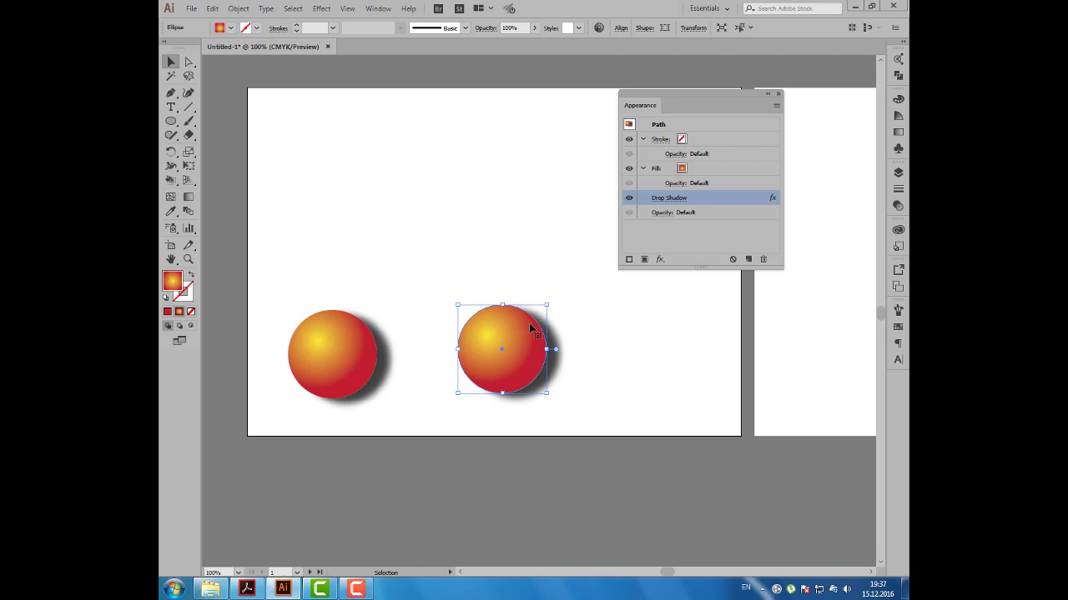
pyautogui.moveTo(530, 328); pyautogui.dragTo(519, 331)
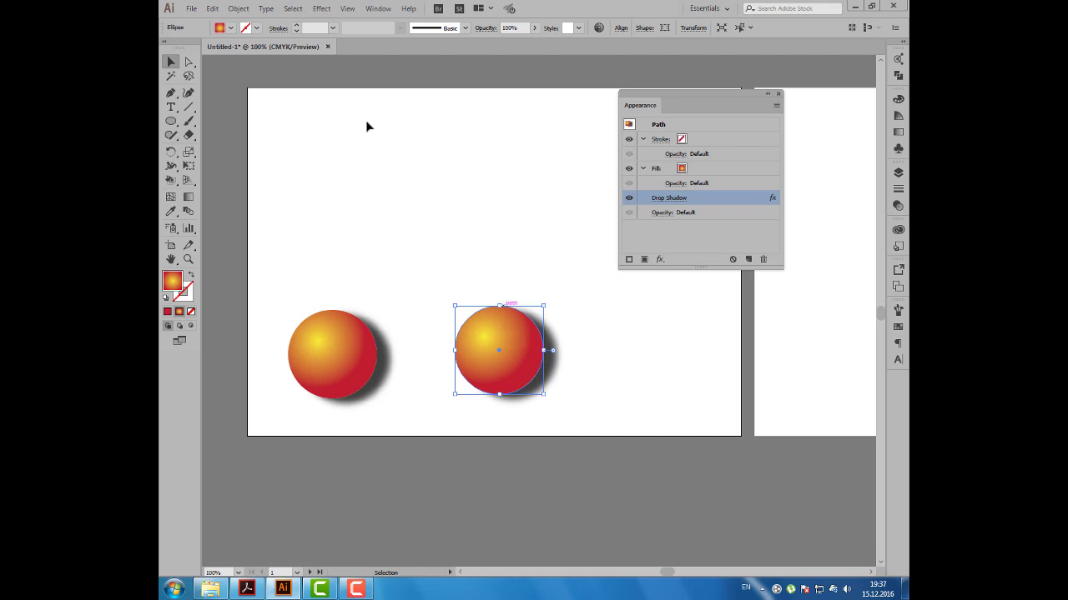
# Step: Expand the right sphere's appearance, ungroup the sphere and shadow, then deselect
pyautogui.click(240, 9)
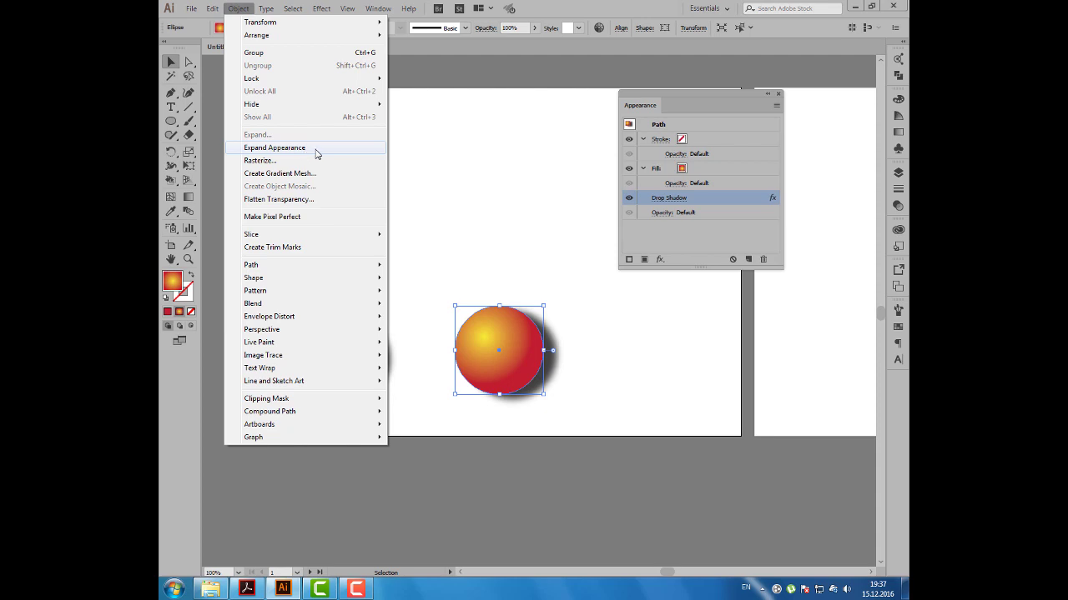
pyautogui.click(317, 150)
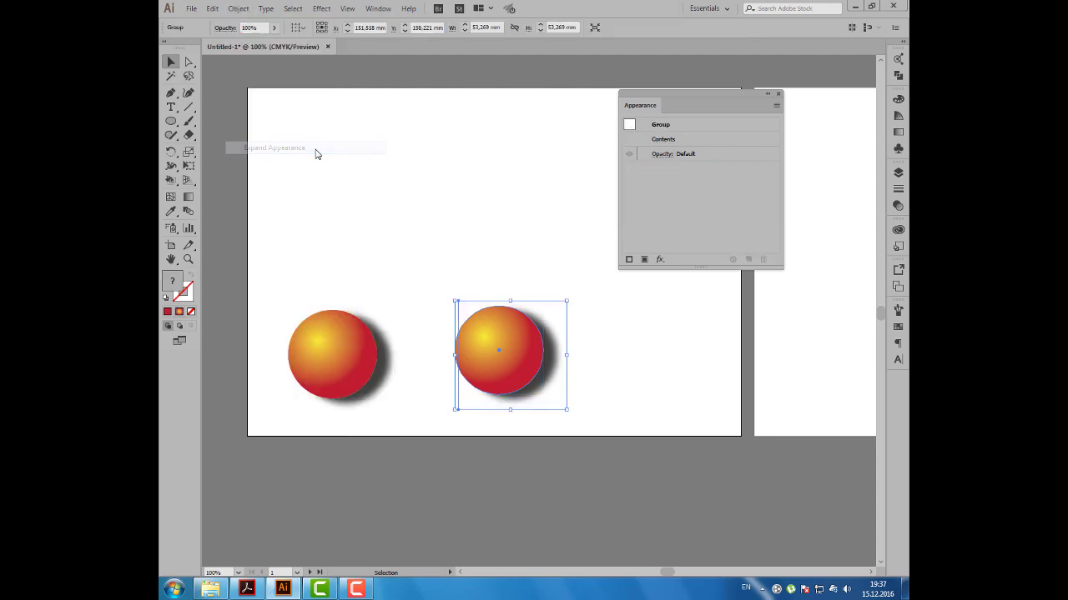
pyautogui.click(238, 8)
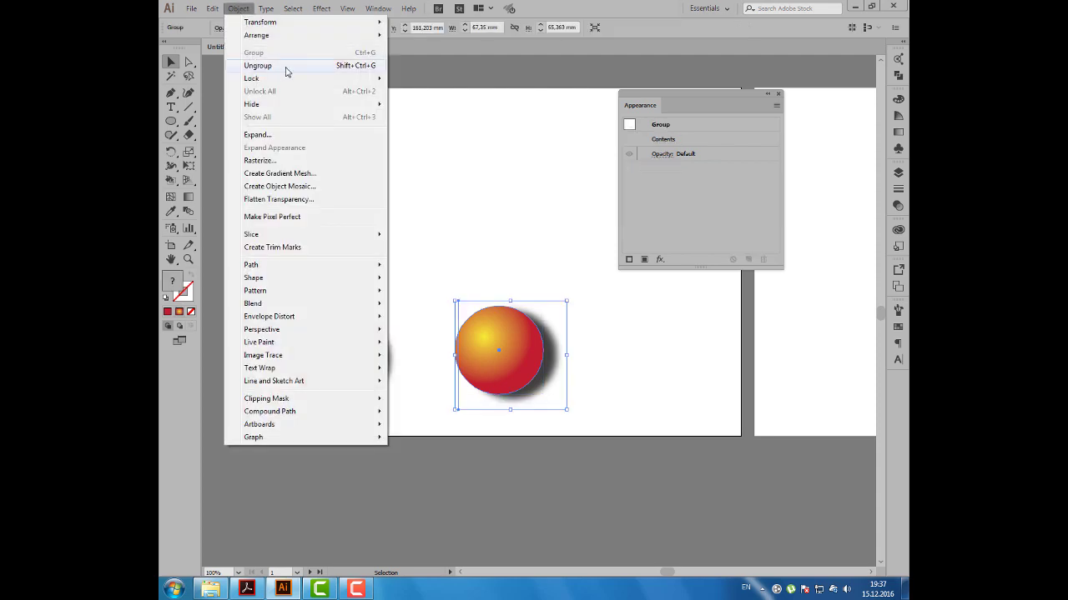
pyautogui.click(285, 67)
pyautogui.click(239, 9)
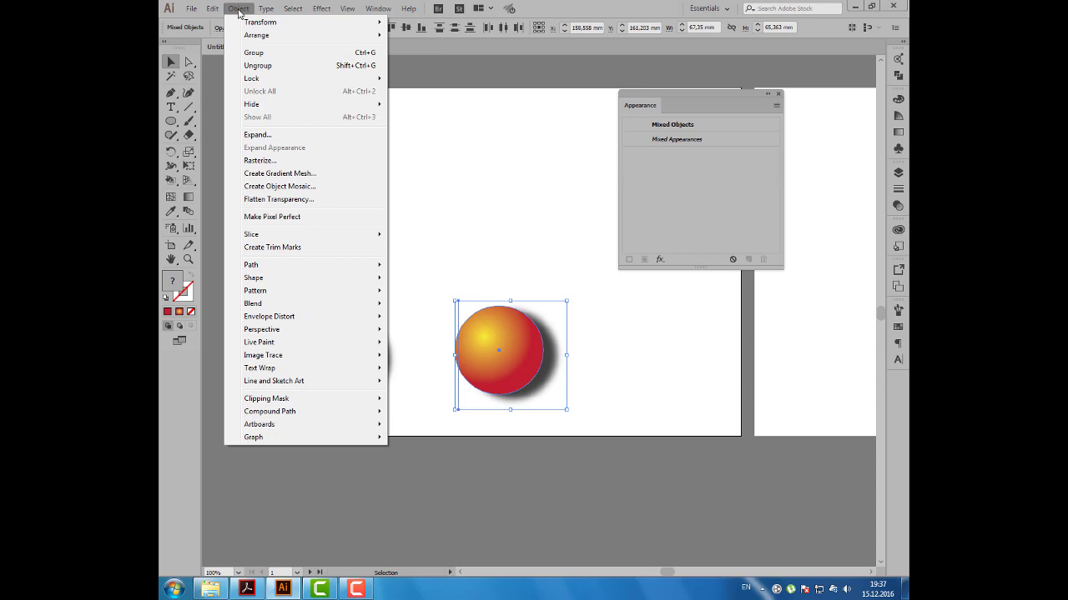
pyautogui.click(276, 70)
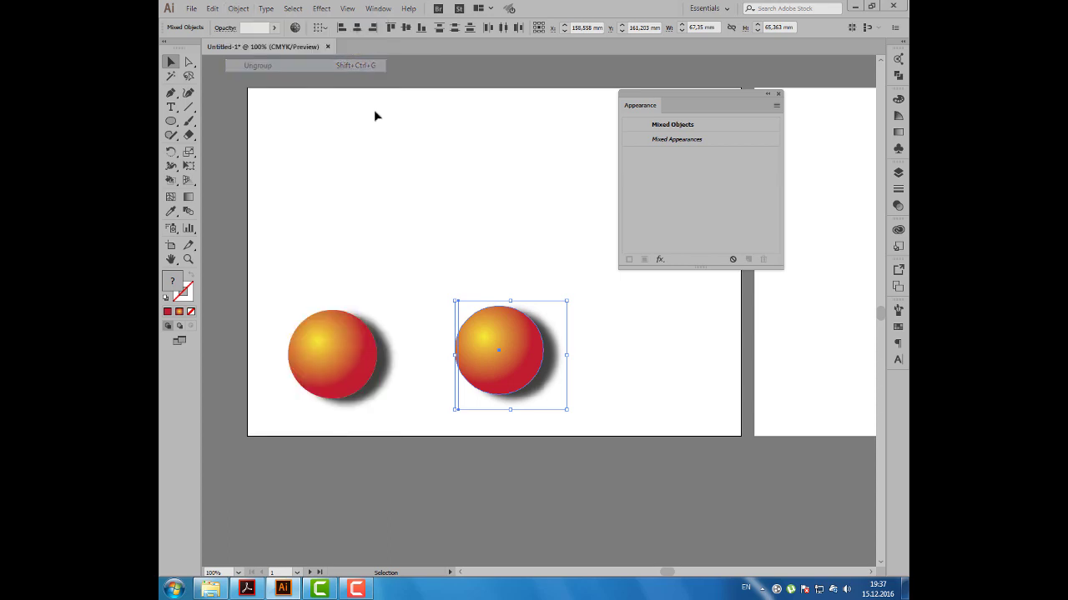
pyautogui.click(500, 209)
pyautogui.moveTo(640, 107); pyautogui.dragTo(671, 101)
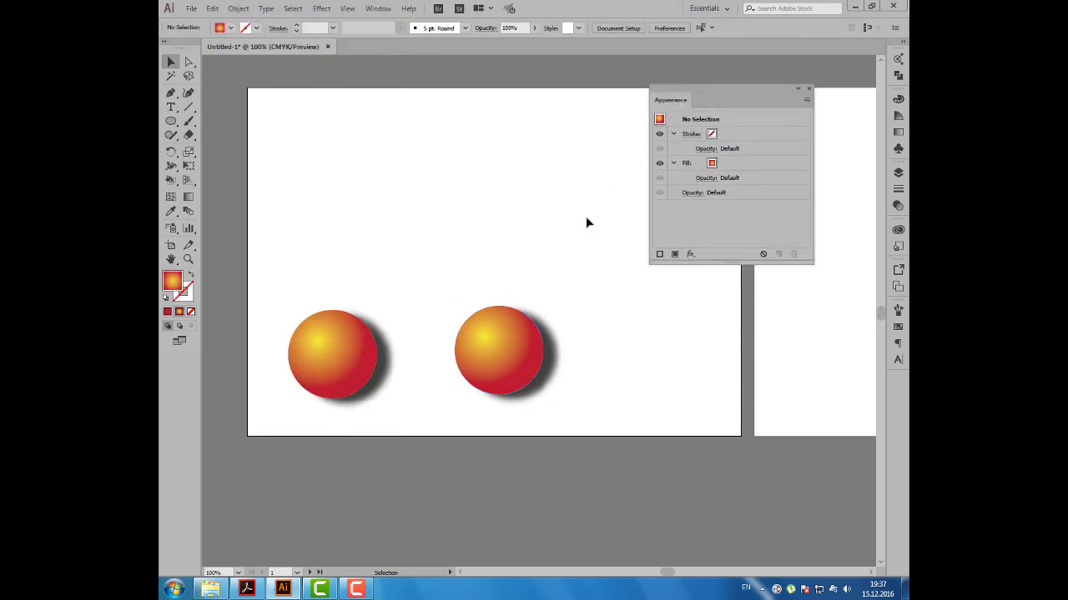
# Step: Shear the separated shadow image into a long parallelogram slanting right behind the sphere
pyautogui.moveTo(555, 351); pyautogui.dragTo(585, 285)
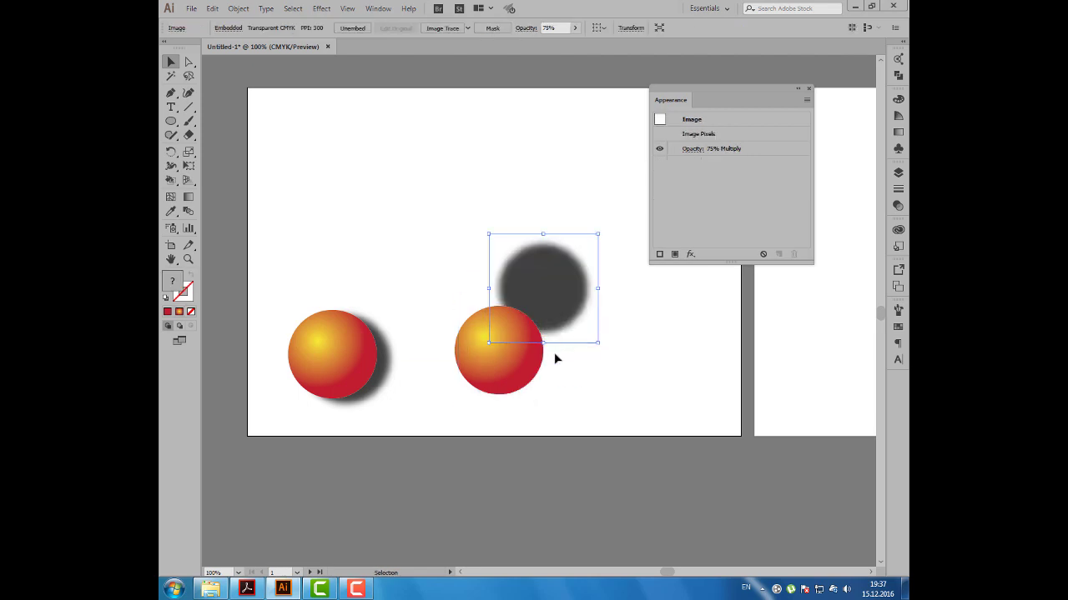
pyautogui.moveTo(557, 318); pyautogui.dragTo(554, 316)
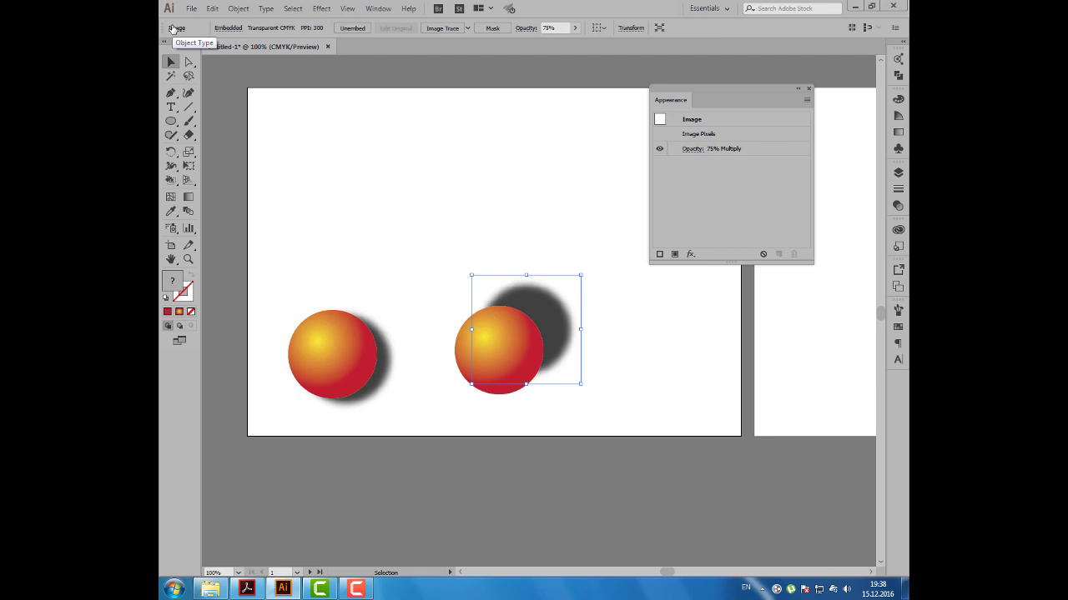
pyautogui.moveTo(555, 305); pyautogui.dragTo(542, 326)
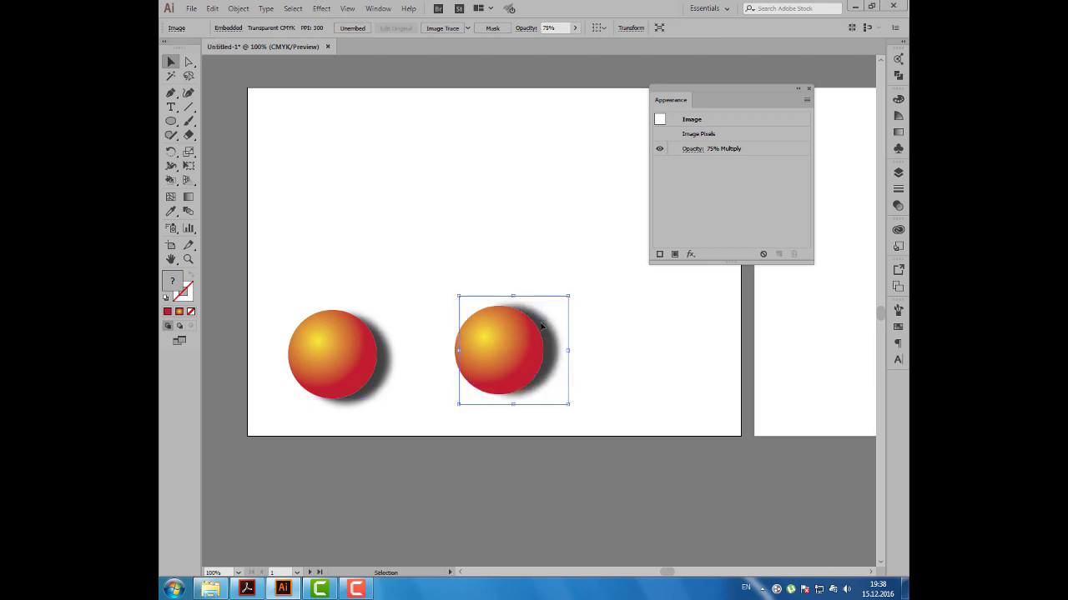
pyautogui.moveTo(189, 152); pyautogui.dragTo(231, 172)
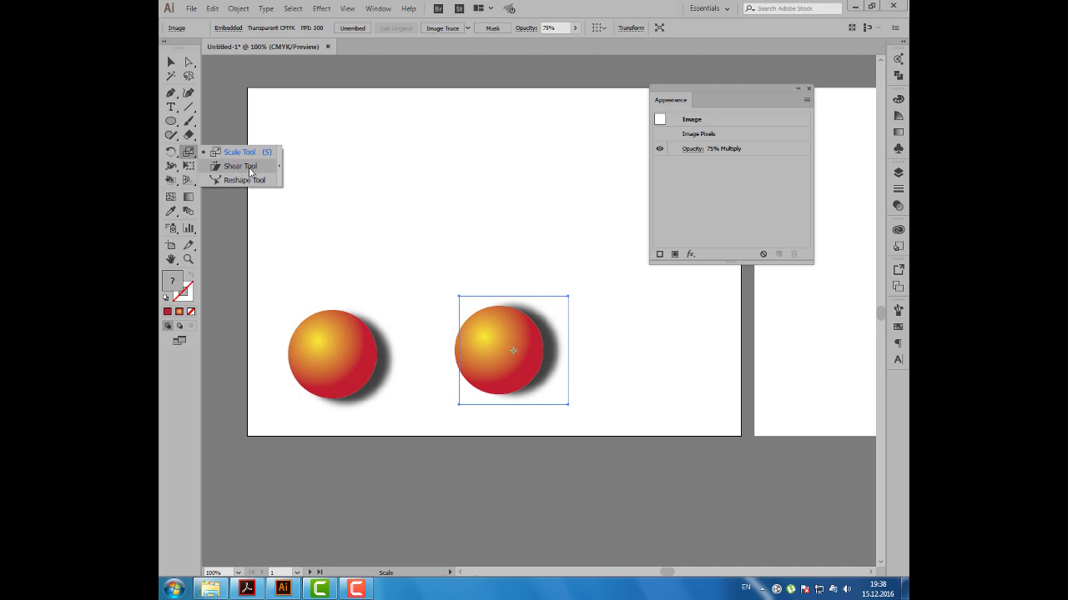
pyautogui.click(250, 168)
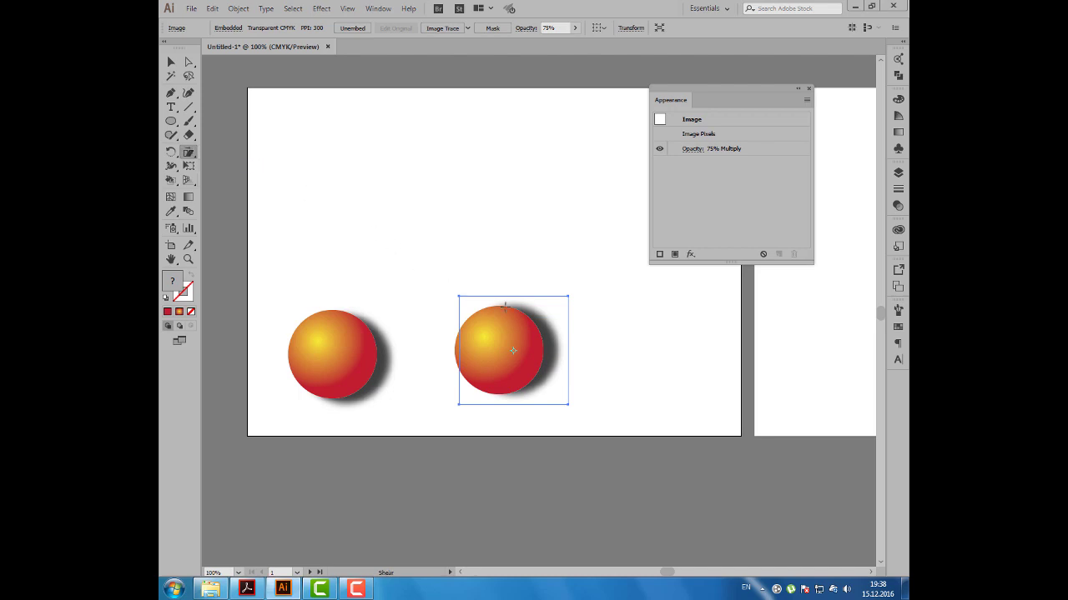
pyautogui.moveTo(522, 298)
pyautogui.mouseDown()
pyautogui.moveTo(584, 303)
pyautogui.moveTo(599, 329)
pyautogui.mouseUp()
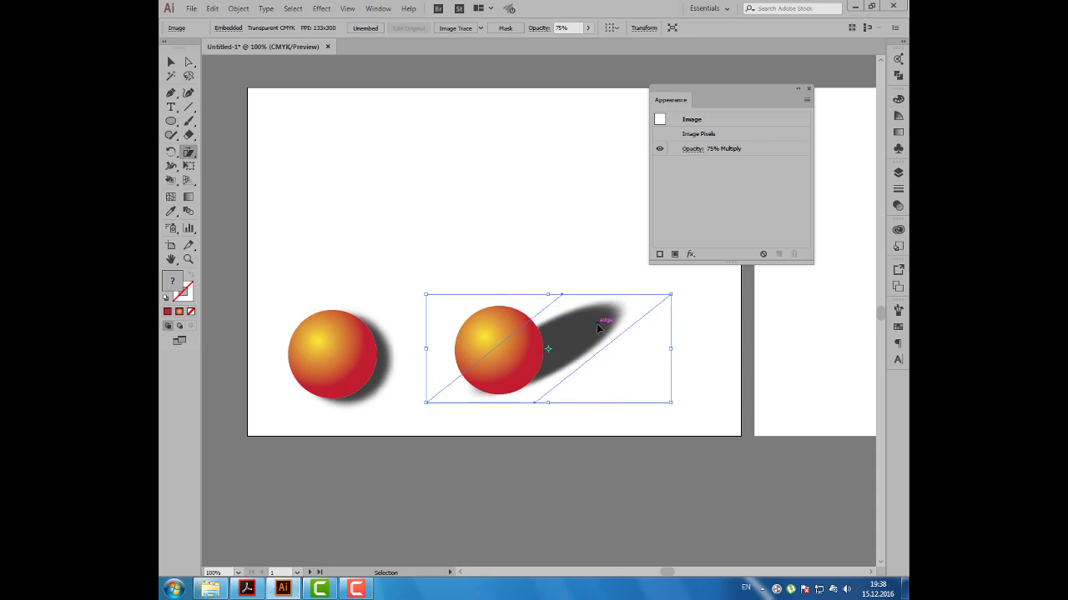
# Step: Lower the slanted shadow's opacity to 46%
pyautogui.click(587, 28)
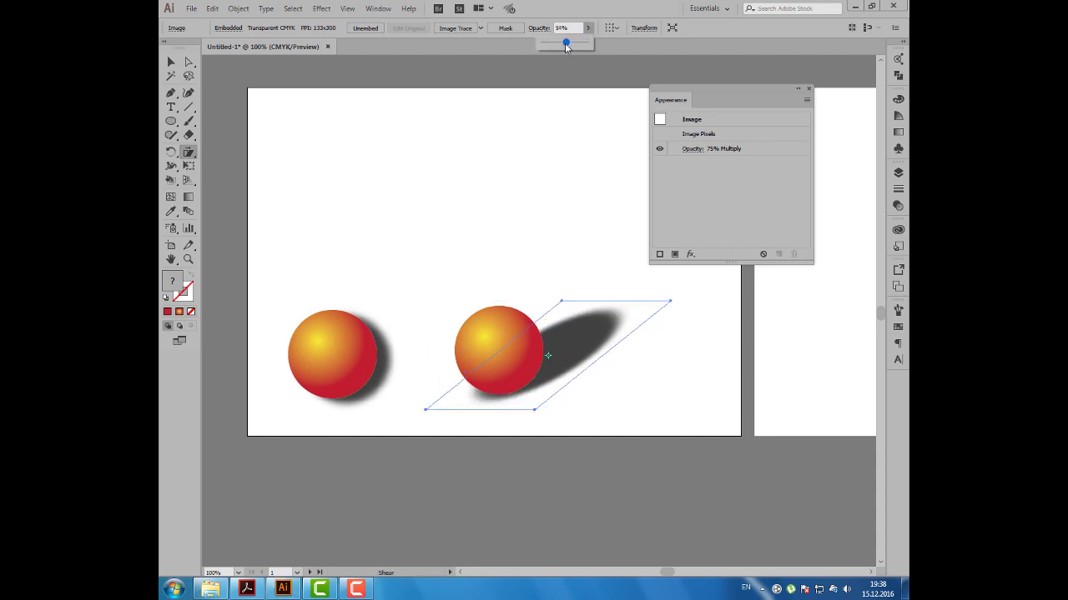
pyautogui.moveTo(575, 42); pyautogui.dragTo(562, 43)
pyautogui.click(171, 61)
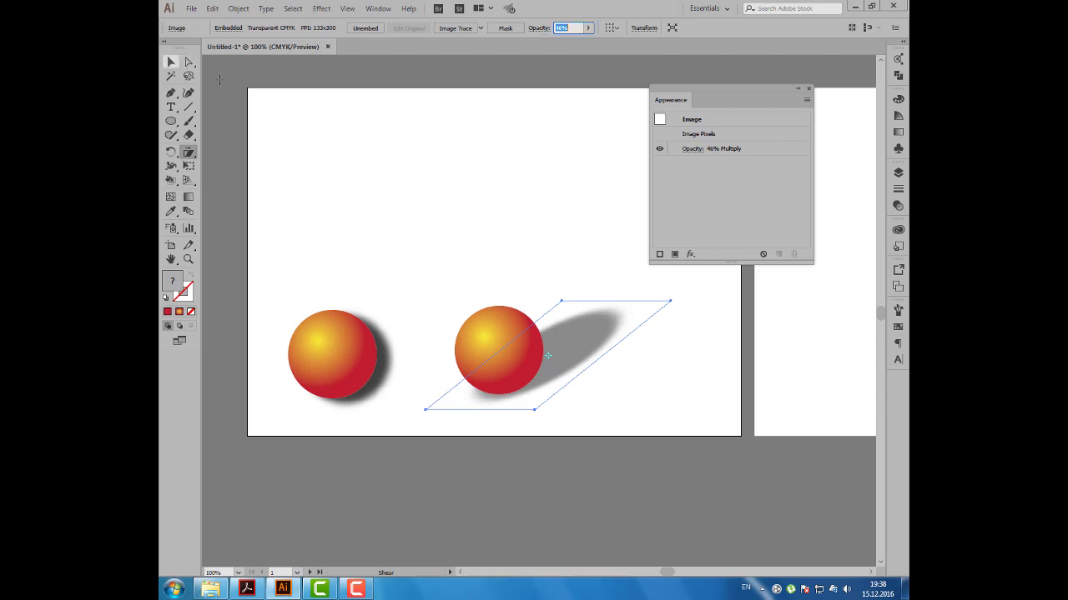
# Step: Nudge the second sphere onto its shadow and zoom out to show more of the artboards
pyautogui.click(317, 130)
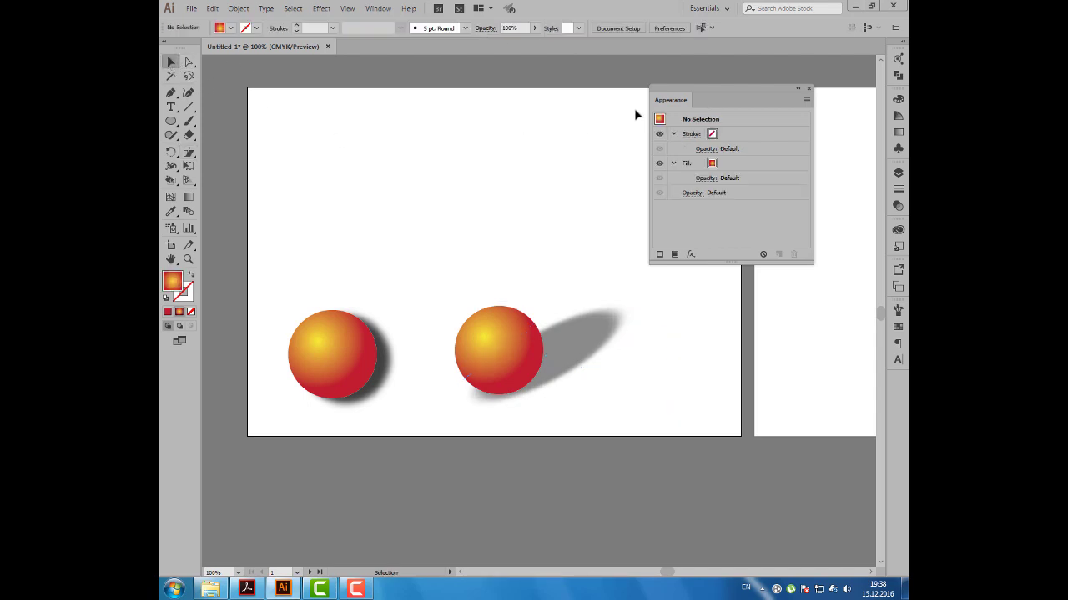
pyautogui.moveTo(684, 88); pyautogui.dragTo(707, 87)
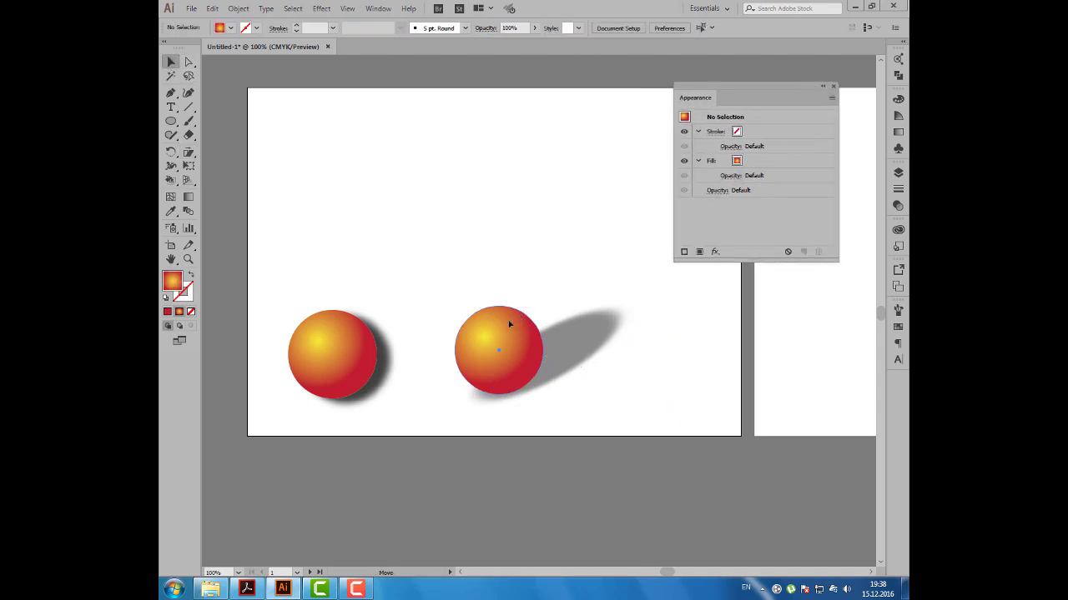
pyautogui.moveTo(516, 319); pyautogui.dragTo(506, 325)
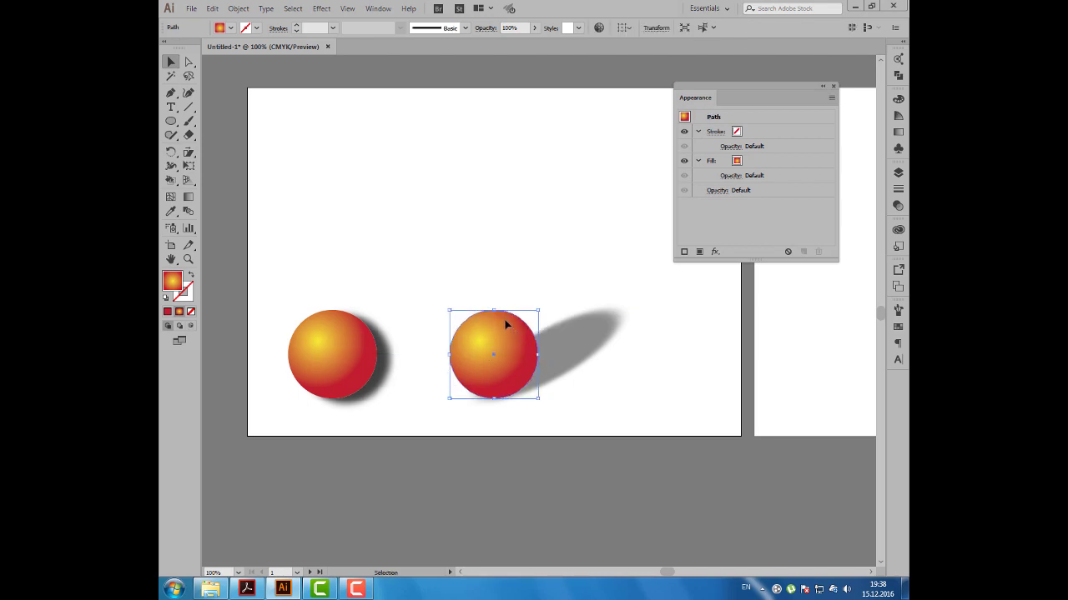
pyautogui.click(667, 345)
pyautogui.hotkey('ctrl', '-')
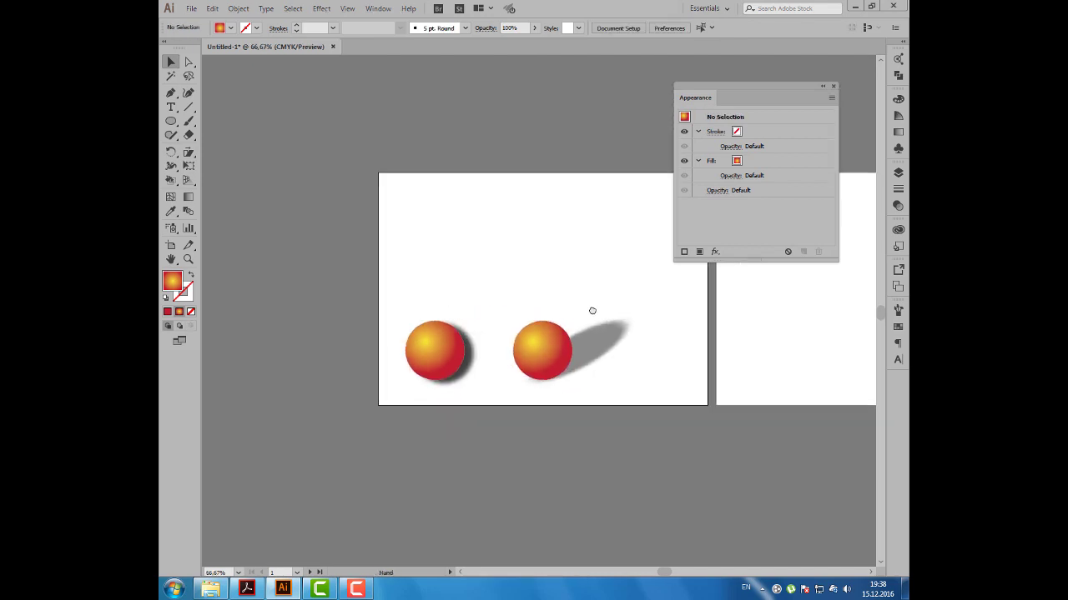
pyautogui.moveTo(669, 345); pyautogui.dragTo(506, 328)
# Step: Draw a purple-filled rounded rectangle above the two spheres
pyautogui.click(171, 121)
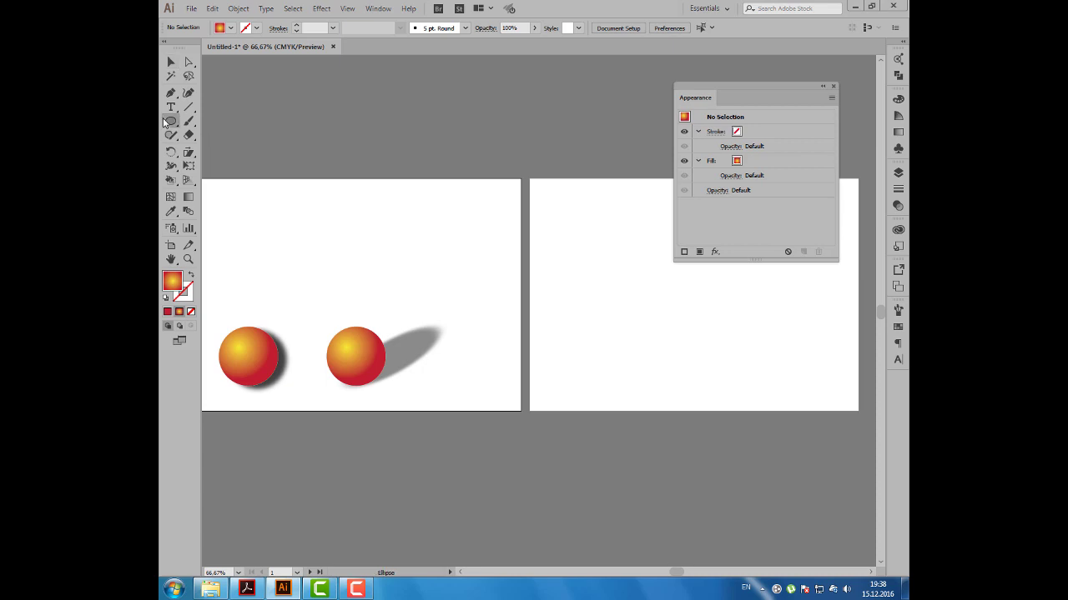
pyautogui.click(218, 134)
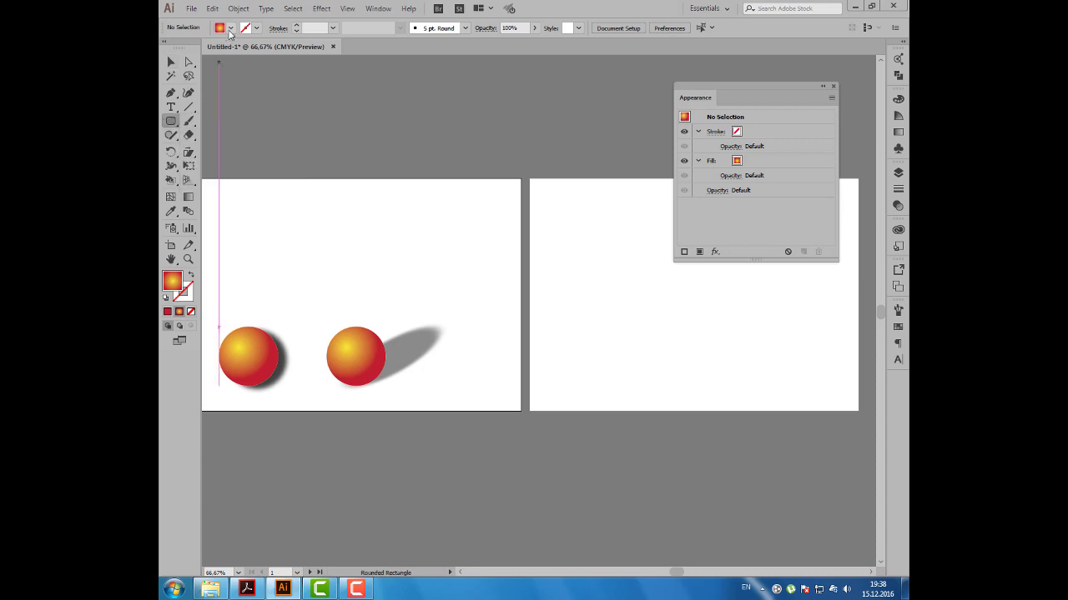
pyautogui.click(231, 29)
pyautogui.click(270, 58)
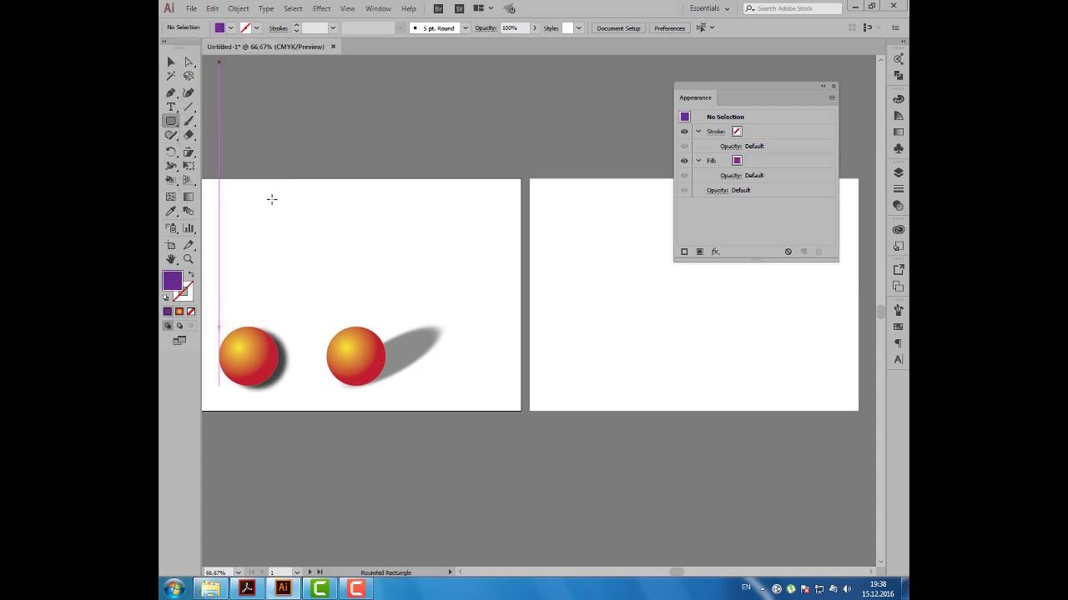
pyautogui.moveTo(273, 202); pyautogui.dragTo(345, 262)
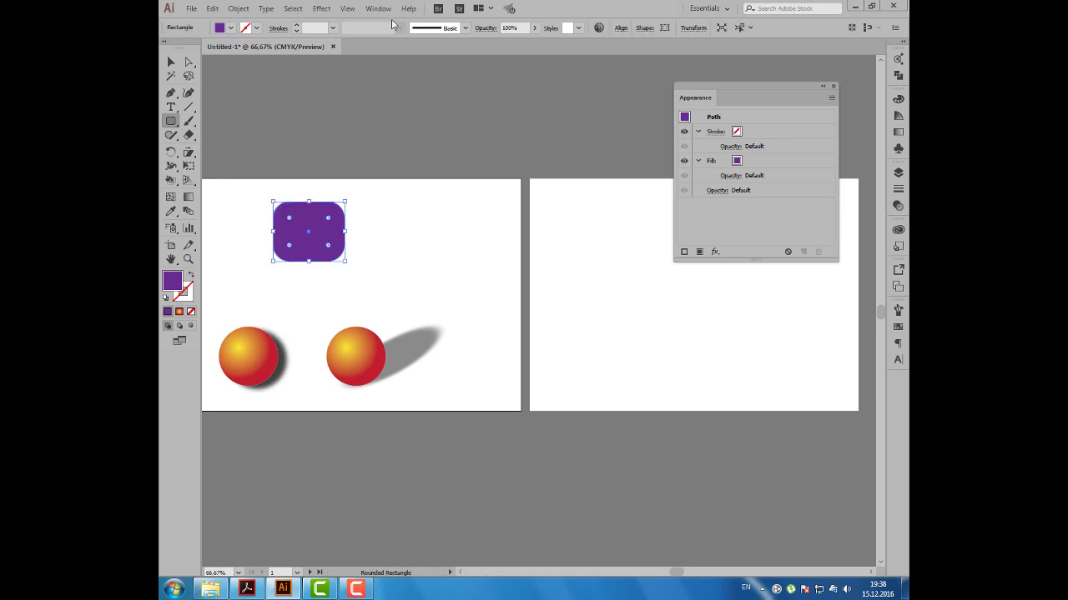
pyautogui.click(320, 10)
pyautogui.moveTo(337, 141)
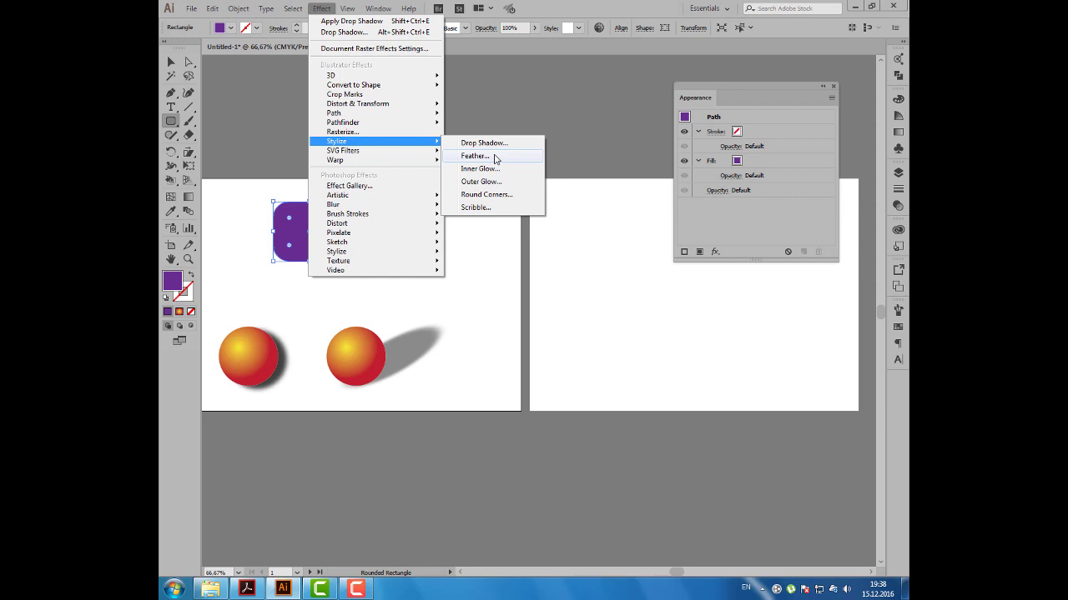
# Step: Apply a Feather effect with about 7 mm radius to the purple rectangle
pyautogui.click(475, 156)
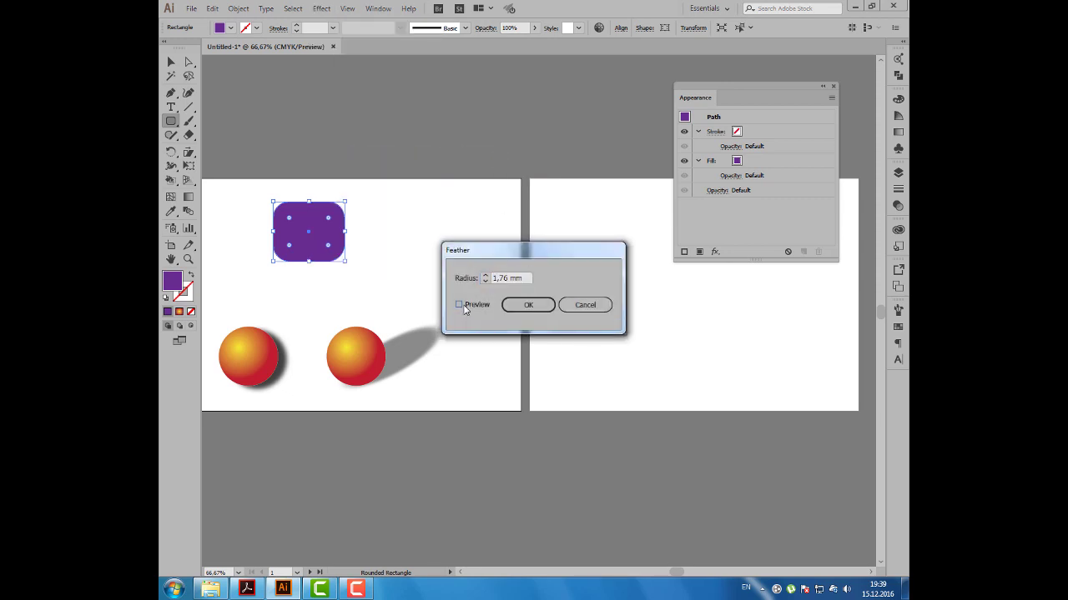
pyautogui.click(459, 305)
pyautogui.click(484, 276)
pyautogui.click(485, 276)
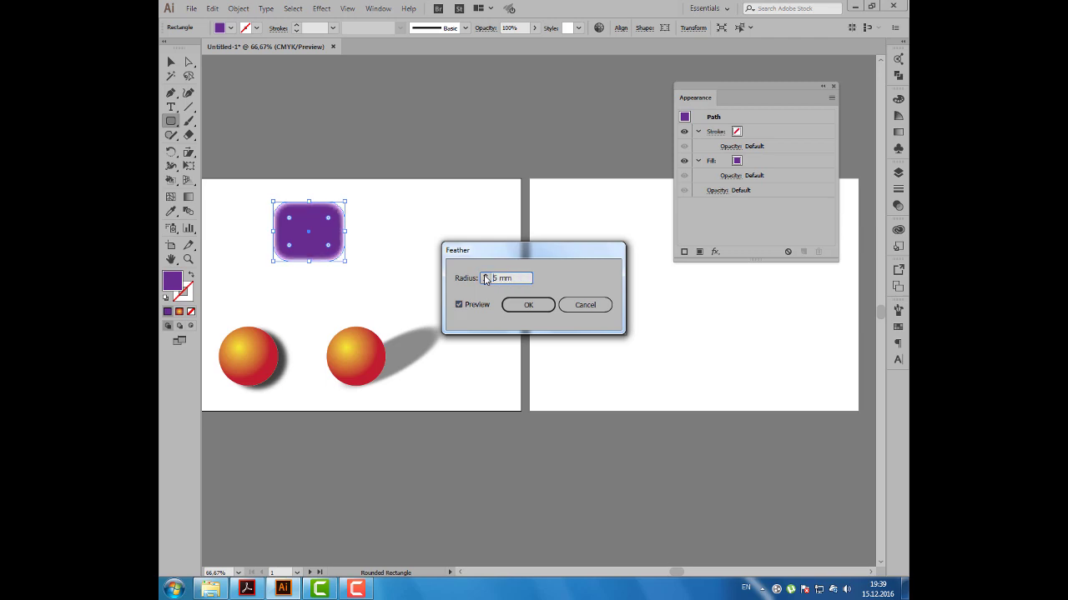
pyautogui.click(485, 276)
pyautogui.click(528, 305)
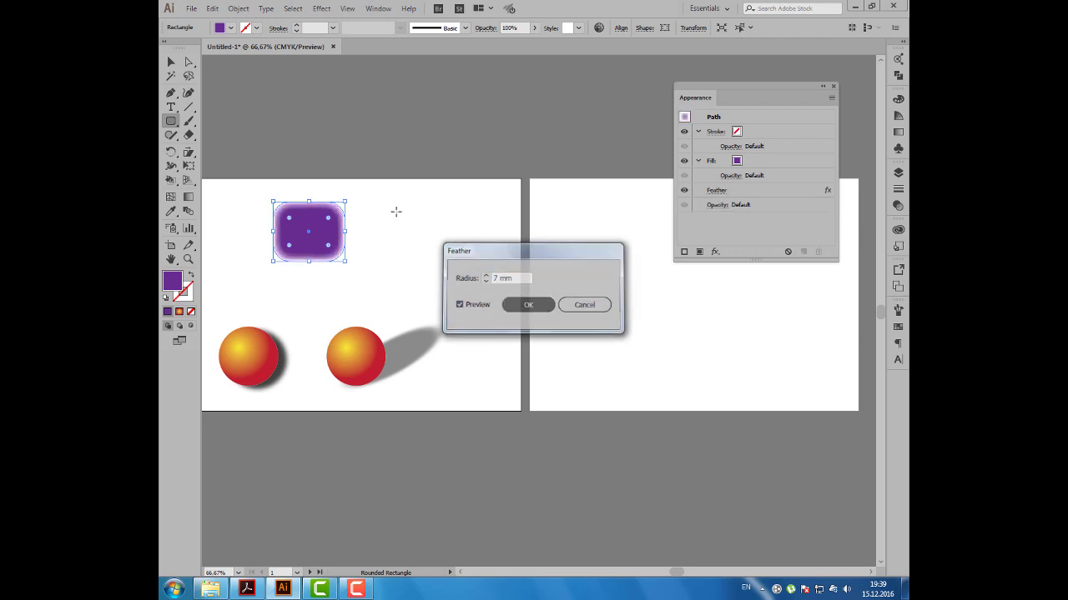
pyautogui.click(171, 63)
# Step: Zoom in and move the feathered rectangle down over the left sphere
pyautogui.scroll(2, 243, 241)
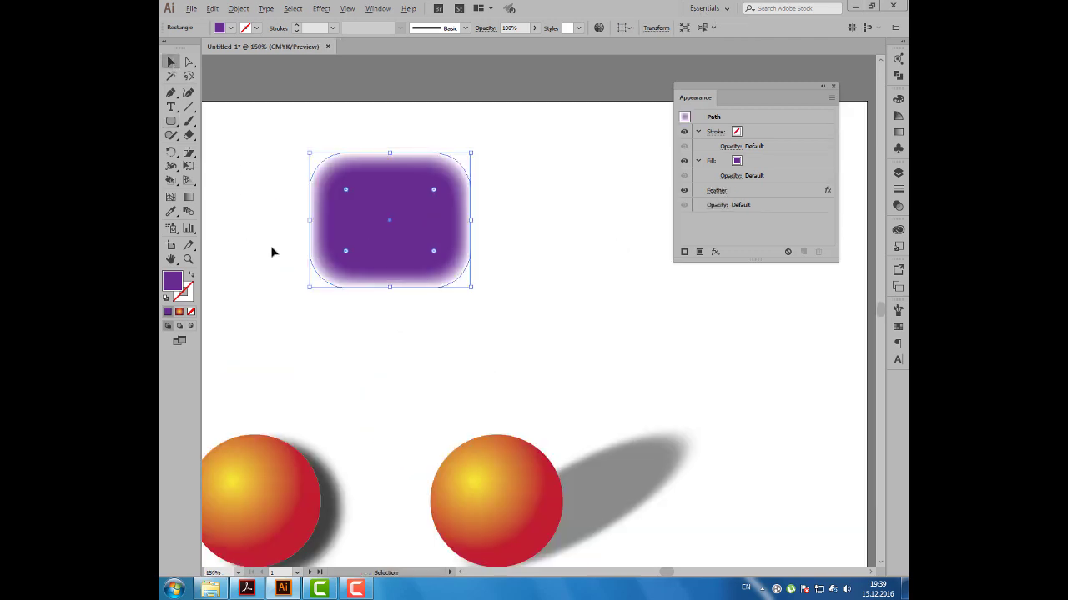
pyautogui.moveTo(393, 174); pyautogui.dragTo(305, 353)
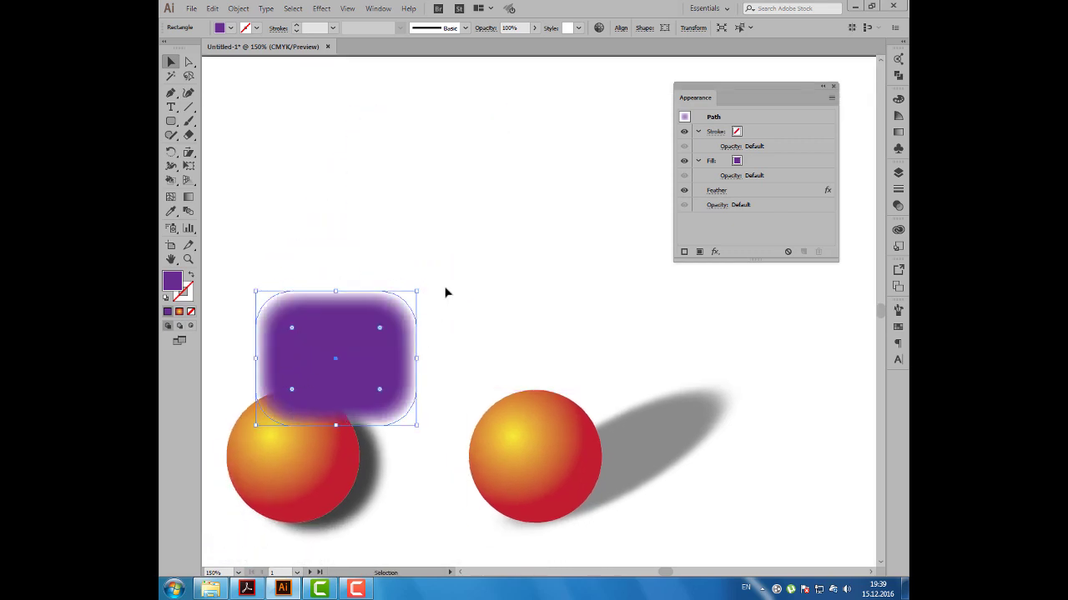
pyautogui.click(479, 267)
pyautogui.click(406, 322)
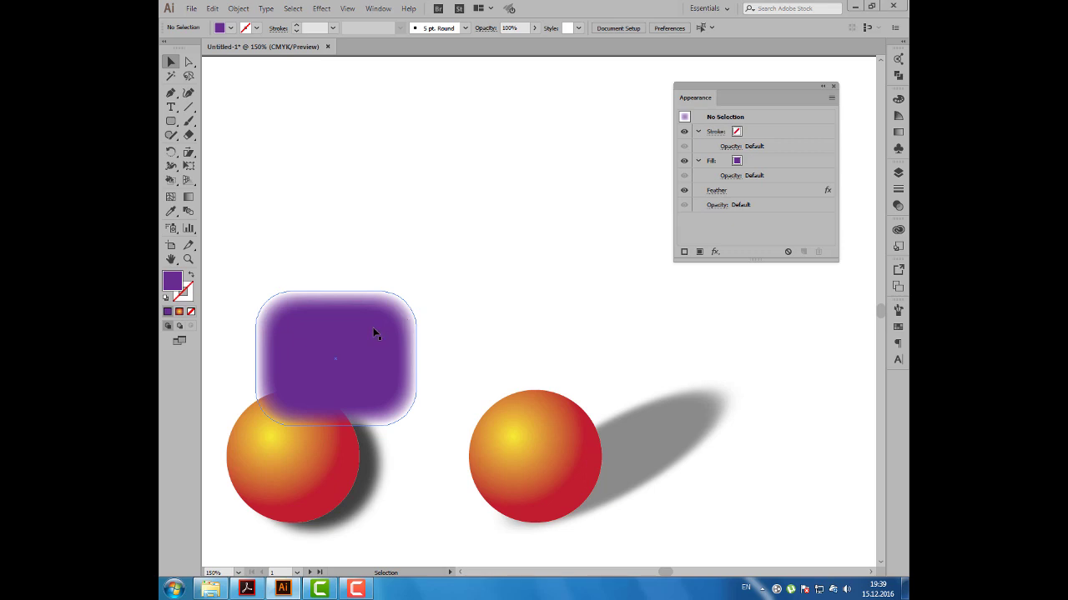
# Step: Move the feathered rectangle back up and duplicate it to the right
pyautogui.moveTo(374, 331); pyautogui.dragTo(519, 236)
pyautogui.hscroll(1, 451, 233)
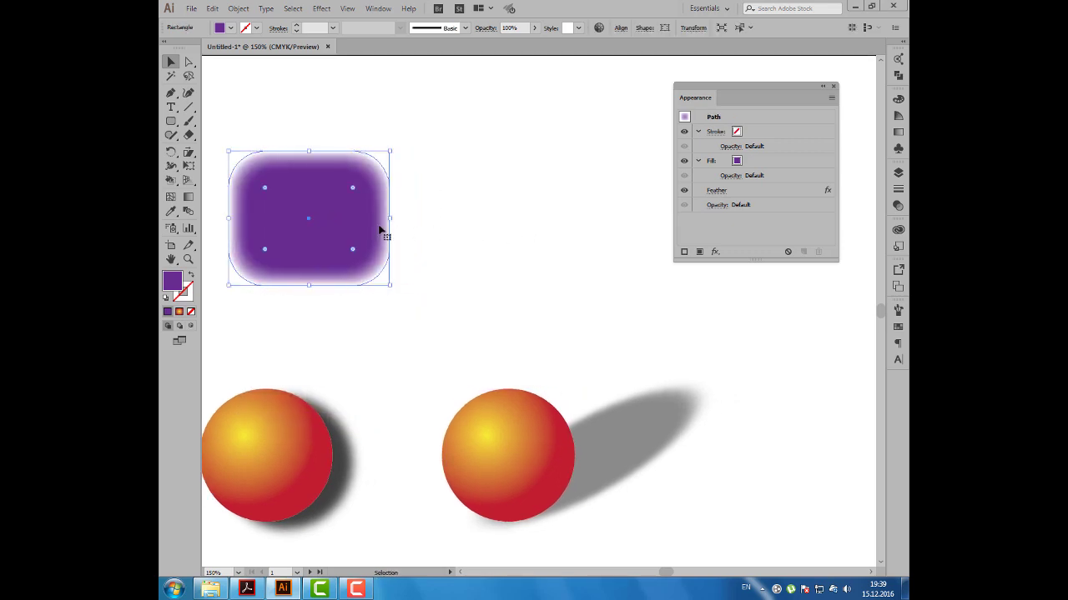
pyautogui.moveTo(324, 221); pyautogui.dragTo(529, 221)
pyautogui.hscroll(2, 698, 312)
pyautogui.scroll(-1, 639, 291)
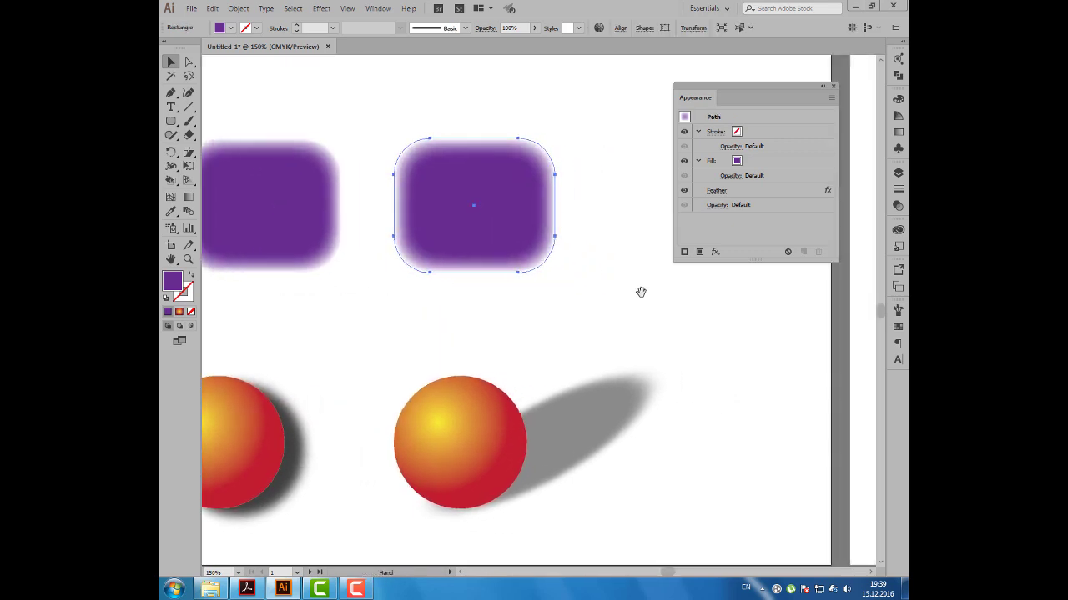
# Step: Delete the Feather effect from the copied rectangle in the Appearance panel
pyautogui.click(766, 191)
pyautogui.moveTo(751, 98); pyautogui.dragTo(708, 90)
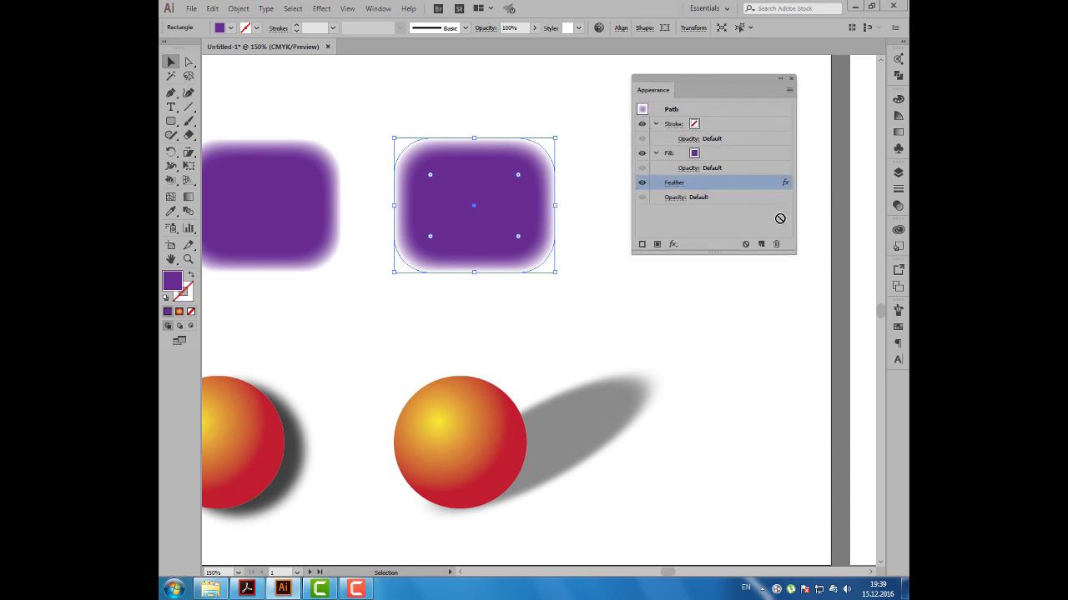
pyautogui.click(779, 244)
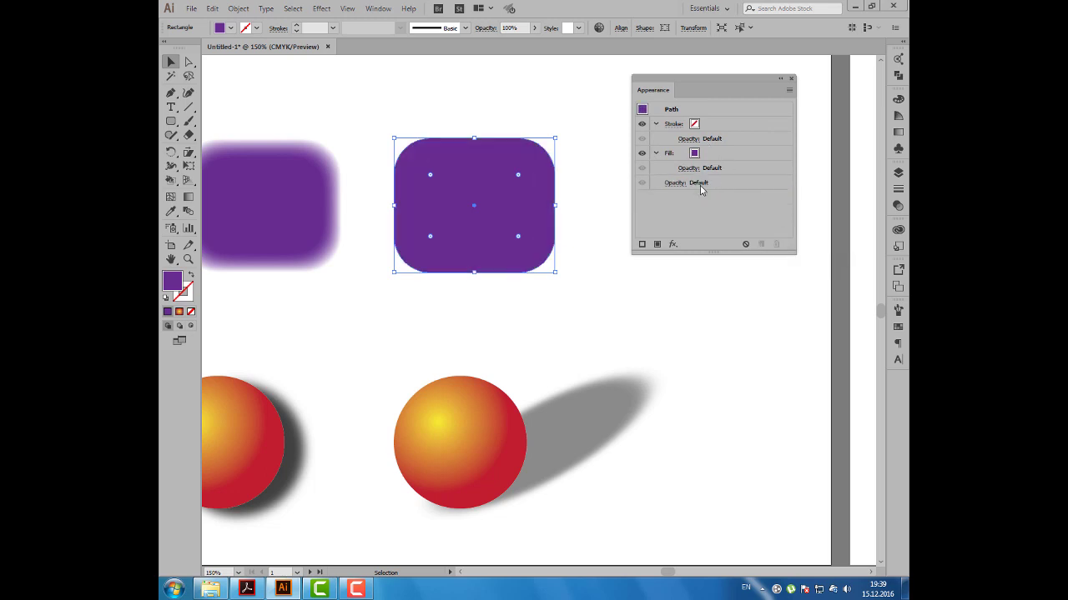
pyautogui.moveTo(716, 88); pyautogui.dragTo(730, 91)
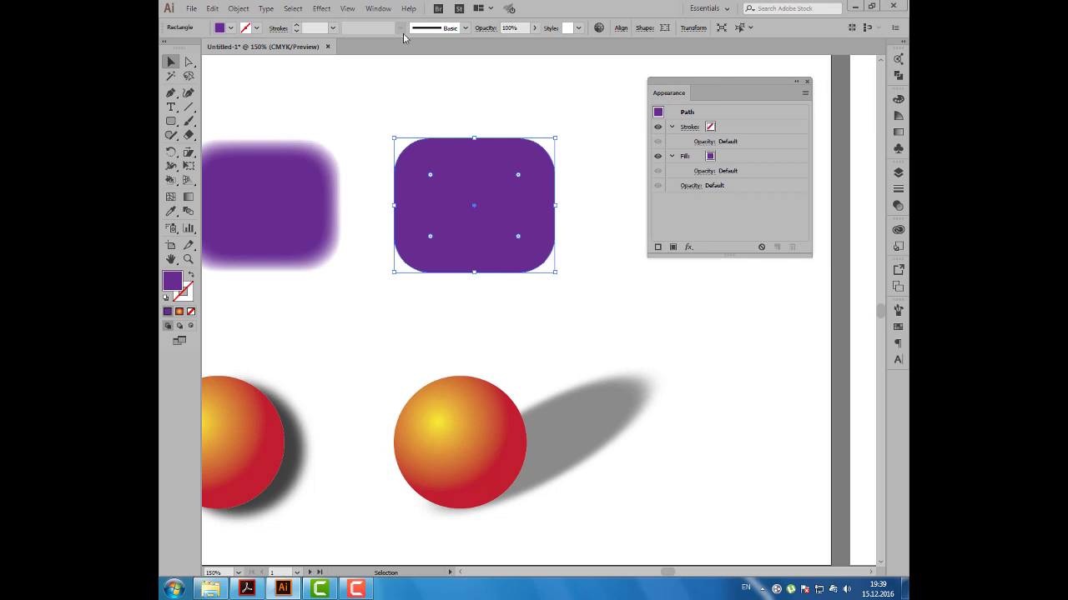
pyautogui.click(325, 9)
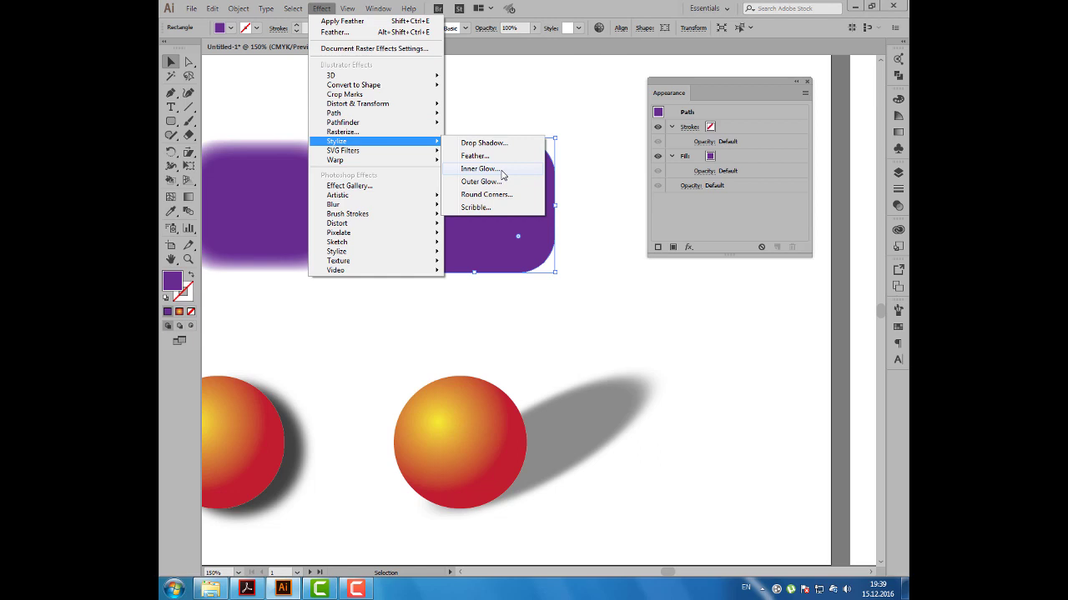
# Step: Start an Inner Glow with preview, 9 mm blur, Center source and 96% opacity
pyautogui.click(503, 175)
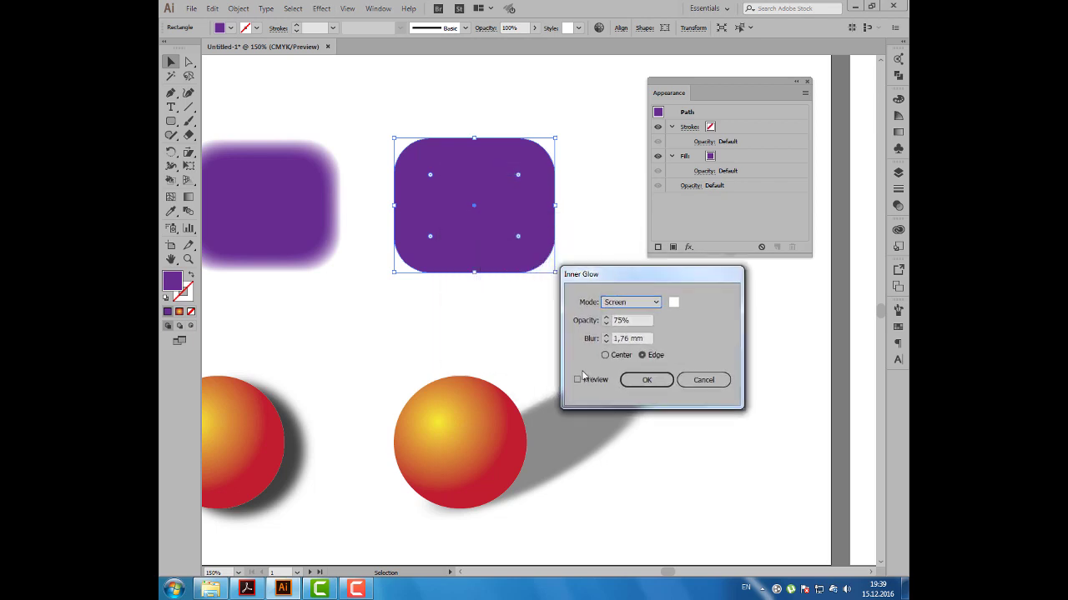
pyautogui.click(583, 378)
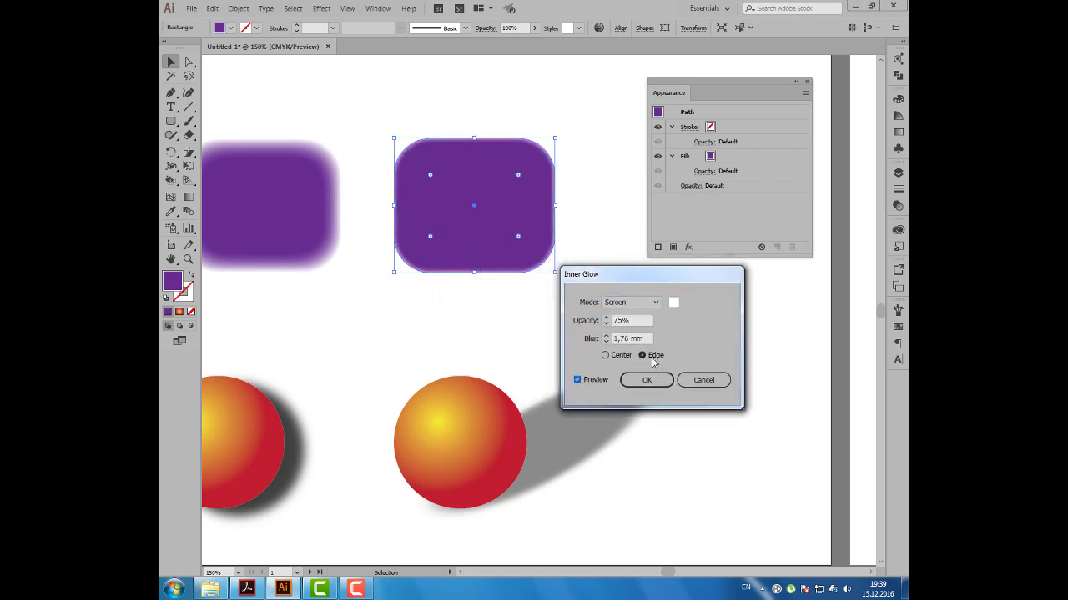
pyautogui.doubleClick(617, 338)
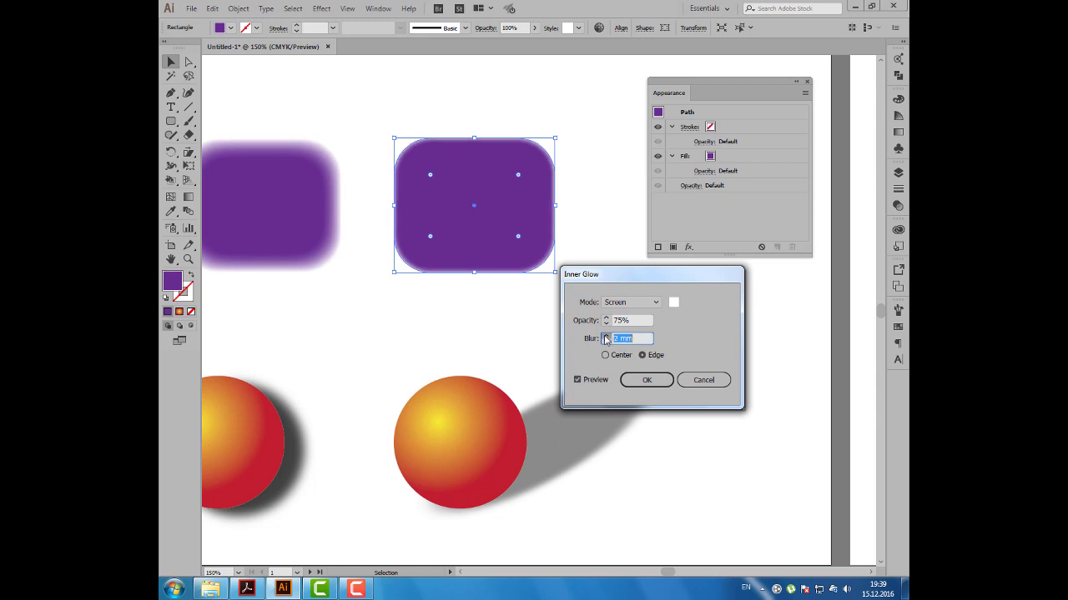
pyautogui.write('8')
pyautogui.click(606, 337)
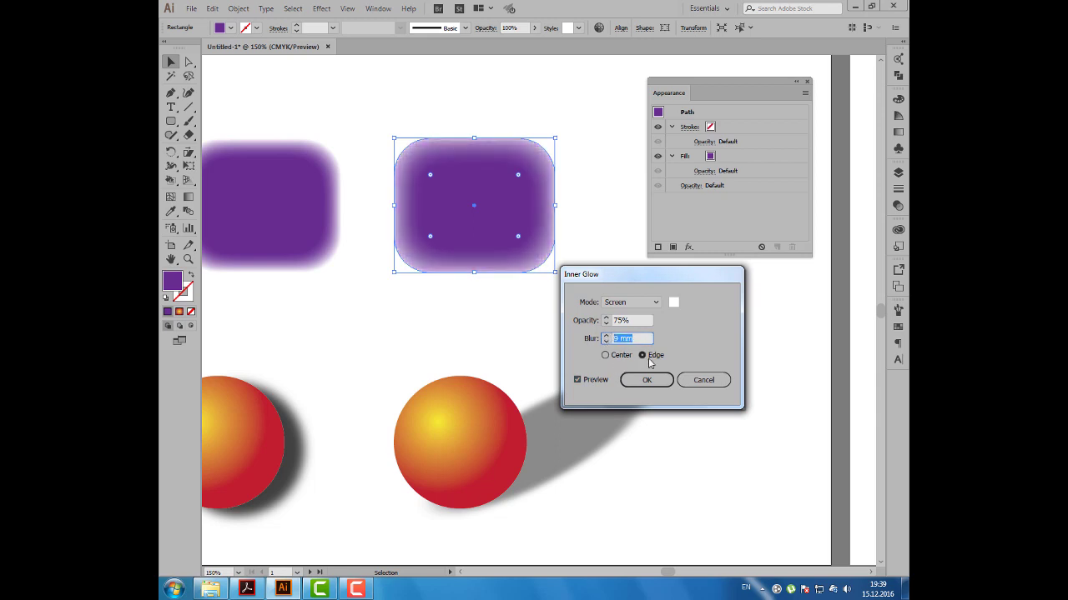
pyautogui.click(607, 355)
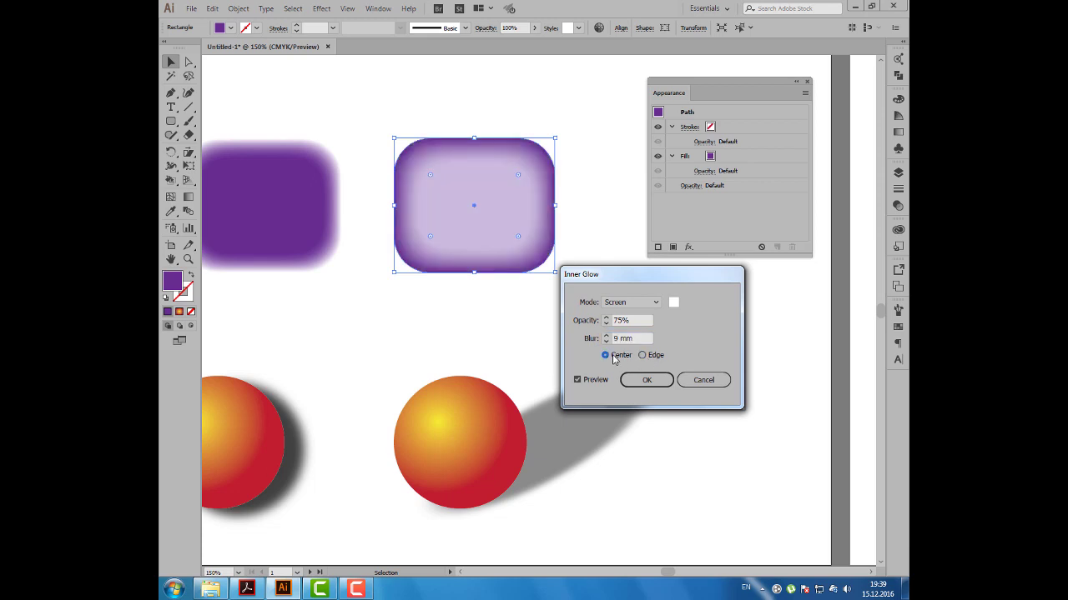
pyautogui.click(606, 318)
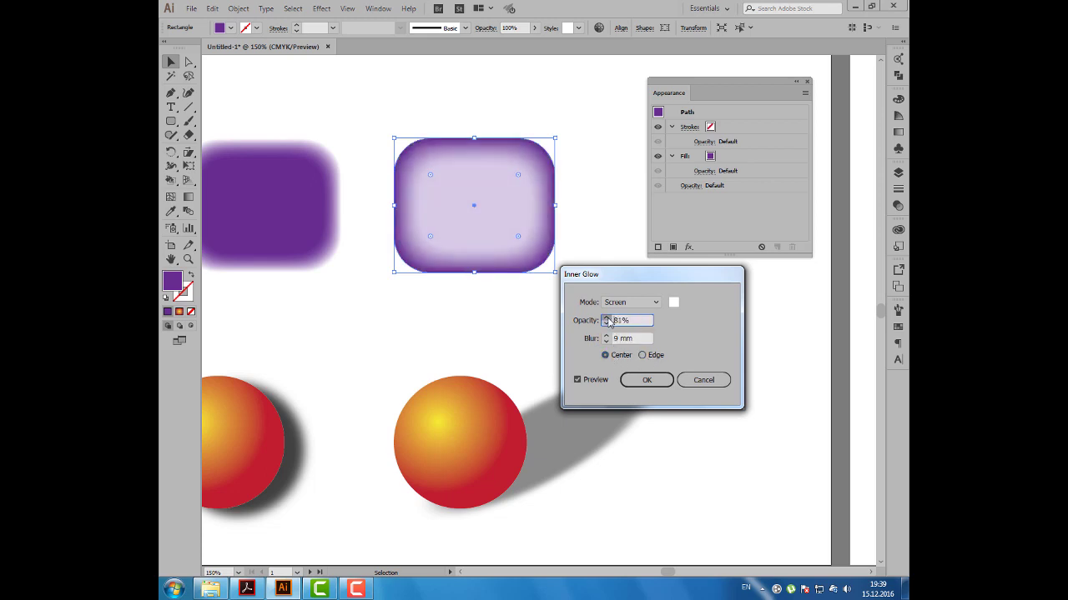
pyautogui.click(607, 318)
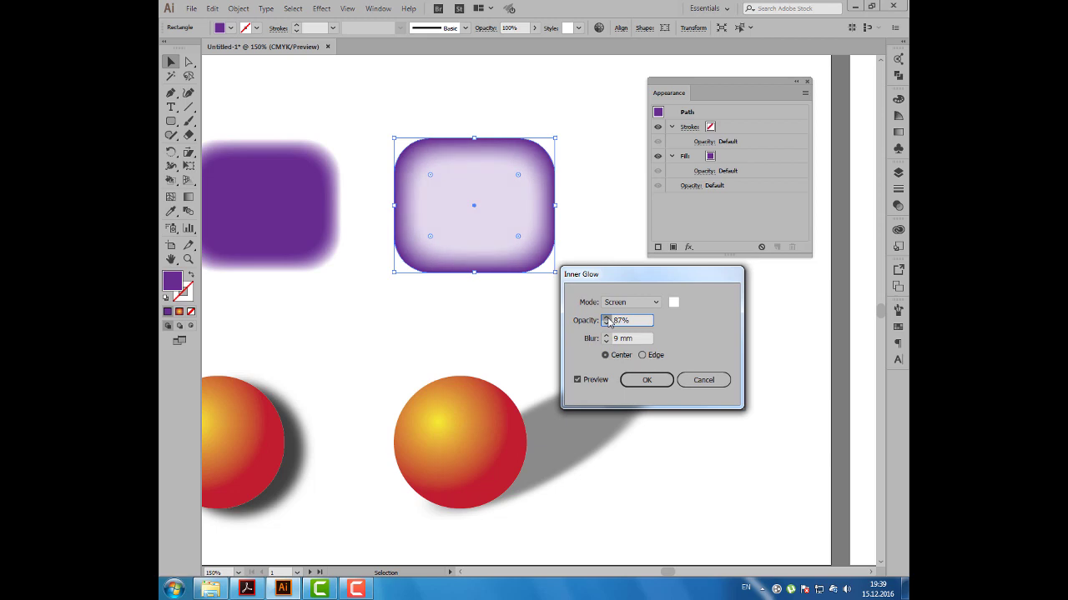
# Step: Make the inner glow pale yellow in Normal mode from Center, and apply it
pyautogui.click(674, 304)
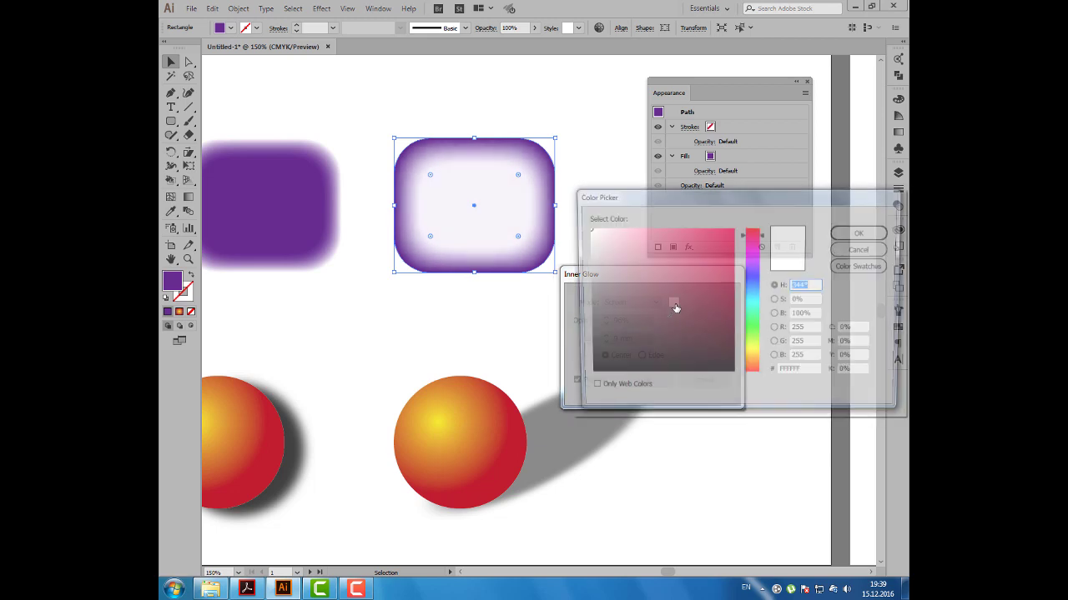
pyautogui.click(754, 352)
pyautogui.click(676, 233)
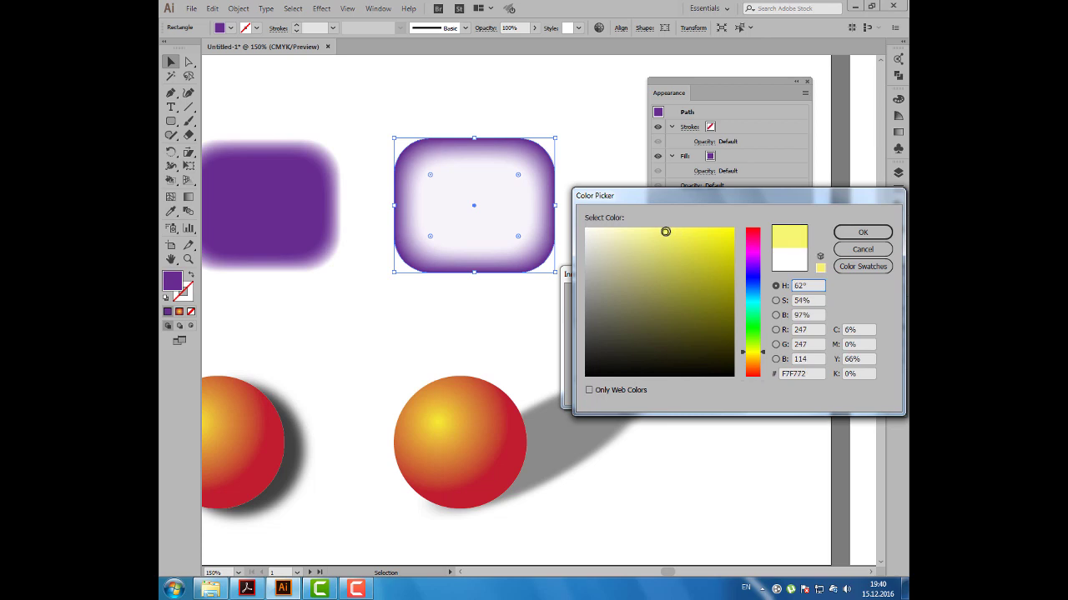
pyautogui.click(862, 232)
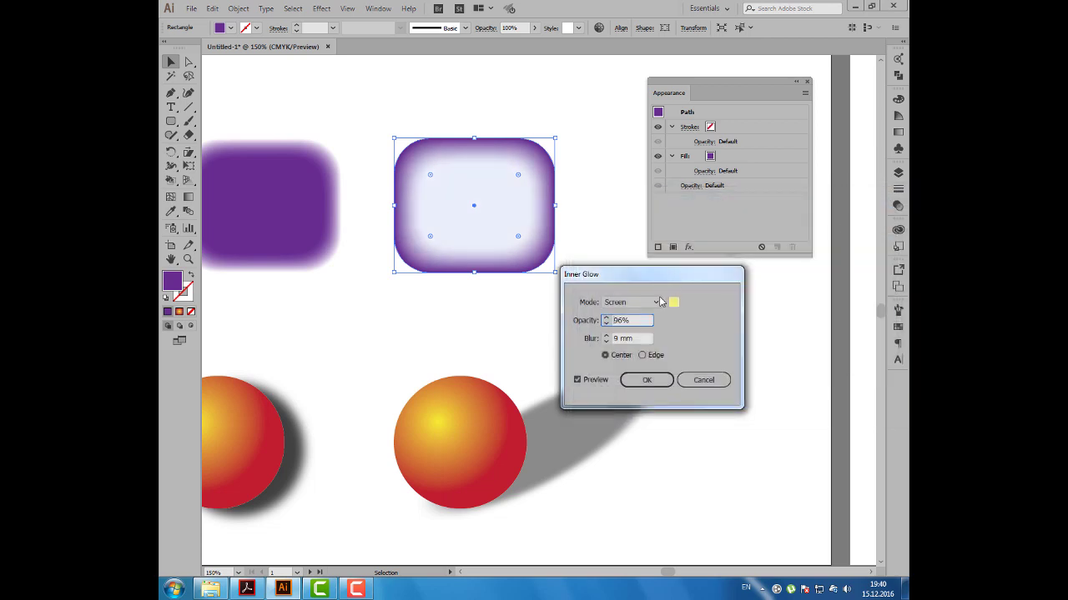
pyautogui.click(659, 302)
pyautogui.click(642, 317)
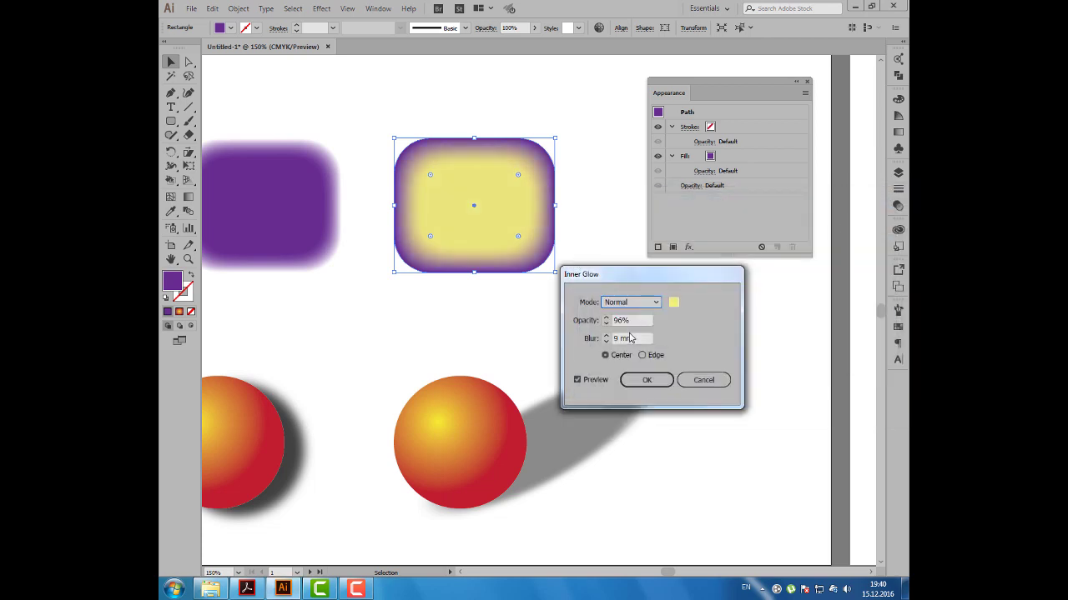
pyautogui.click(642, 355)
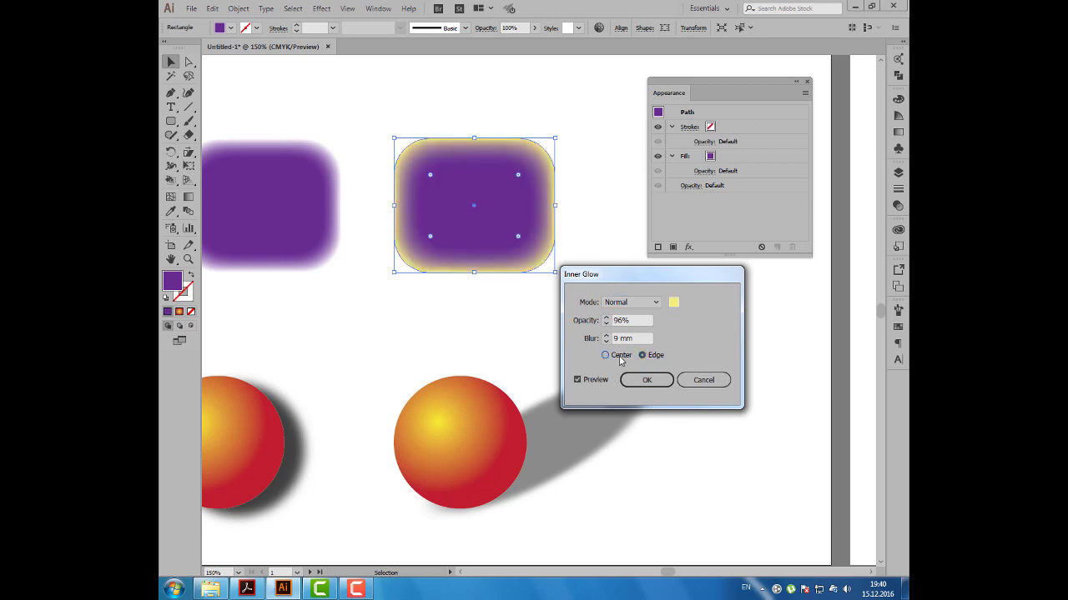
pyautogui.click(619, 356)
pyautogui.click(647, 356)
pyautogui.click(622, 355)
pyautogui.click(645, 380)
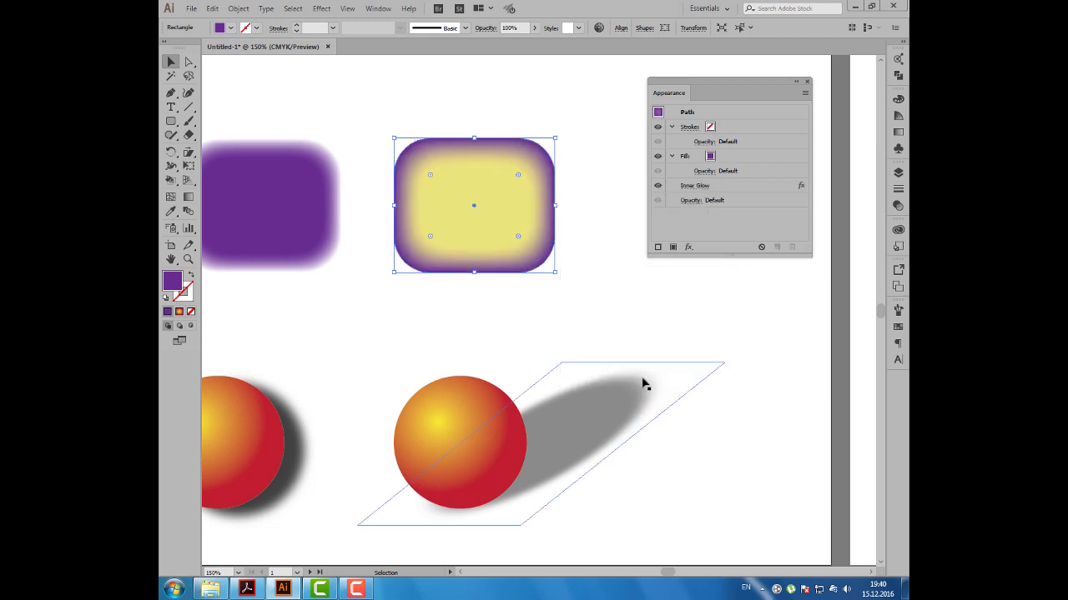
pyautogui.click(510, 310)
# Step: Place a copy of the inner-glow rectangle to the right of the original
pyautogui.scroll(-1, 496, 311)
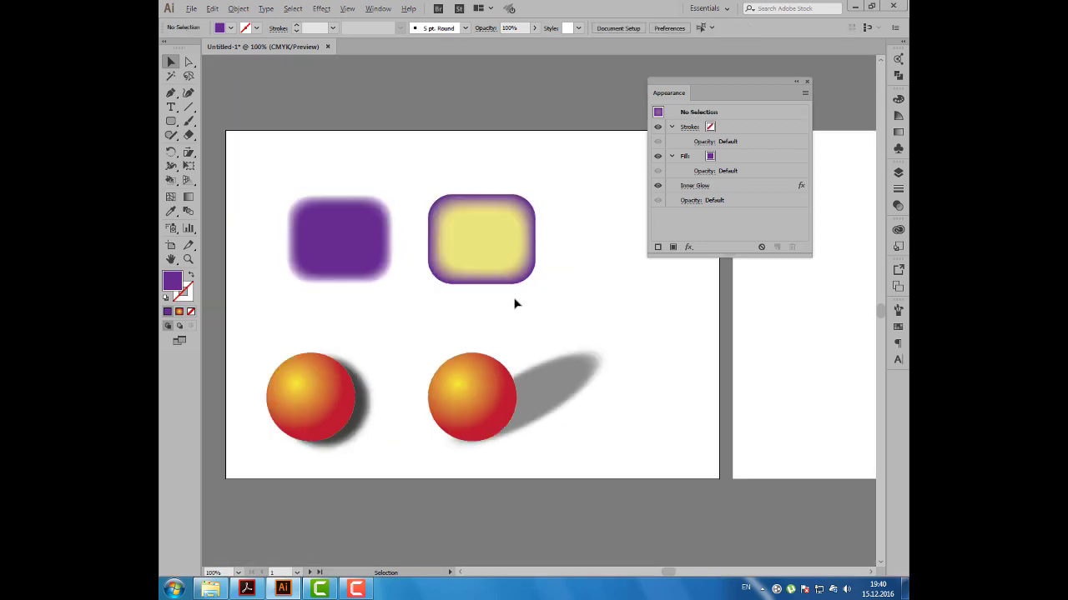
pyautogui.moveTo(514, 300); pyautogui.dragTo(458, 272)
pyautogui.moveTo(414, 214); pyautogui.dragTo(534, 215)
# Step: Delete the Inner Glow from the copy in the Appearance panel
pyautogui.click(735, 184)
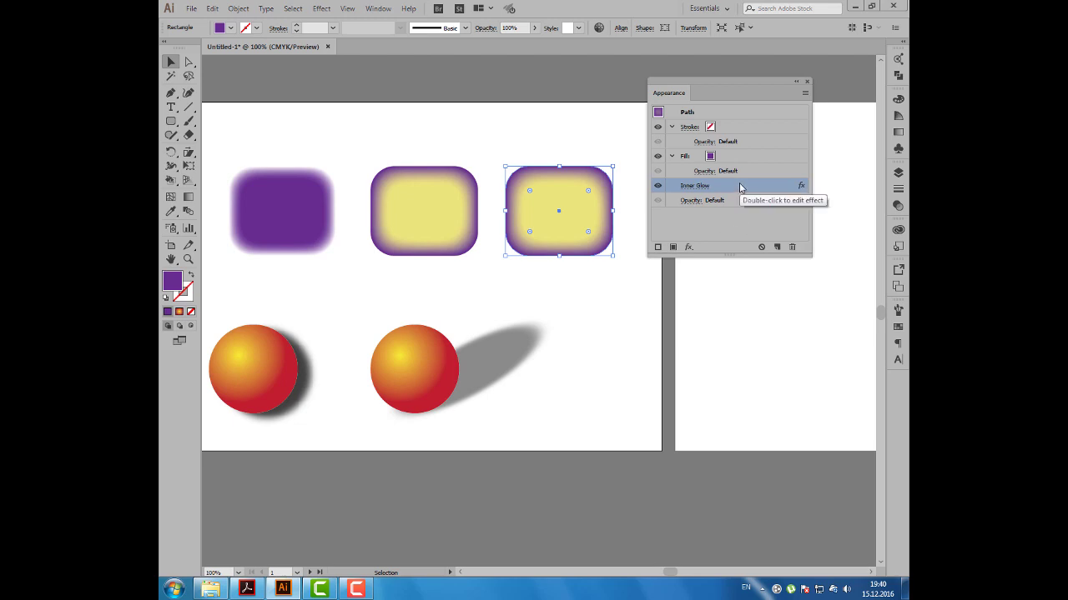
pyautogui.click(793, 249)
pyautogui.moveTo(667, 93); pyautogui.dragTo(683, 92)
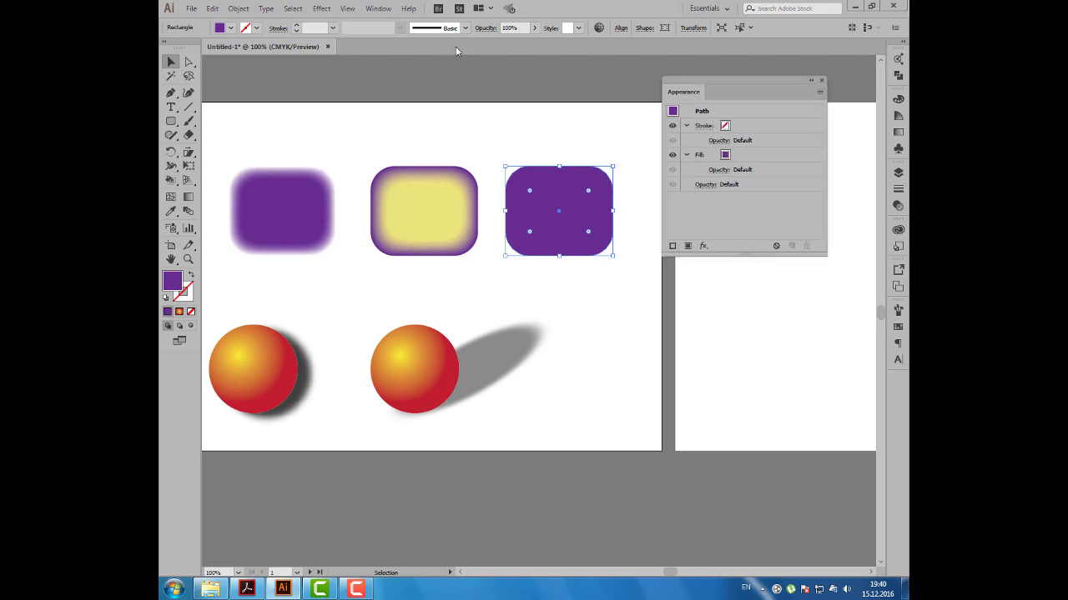
pyautogui.click(322, 9)
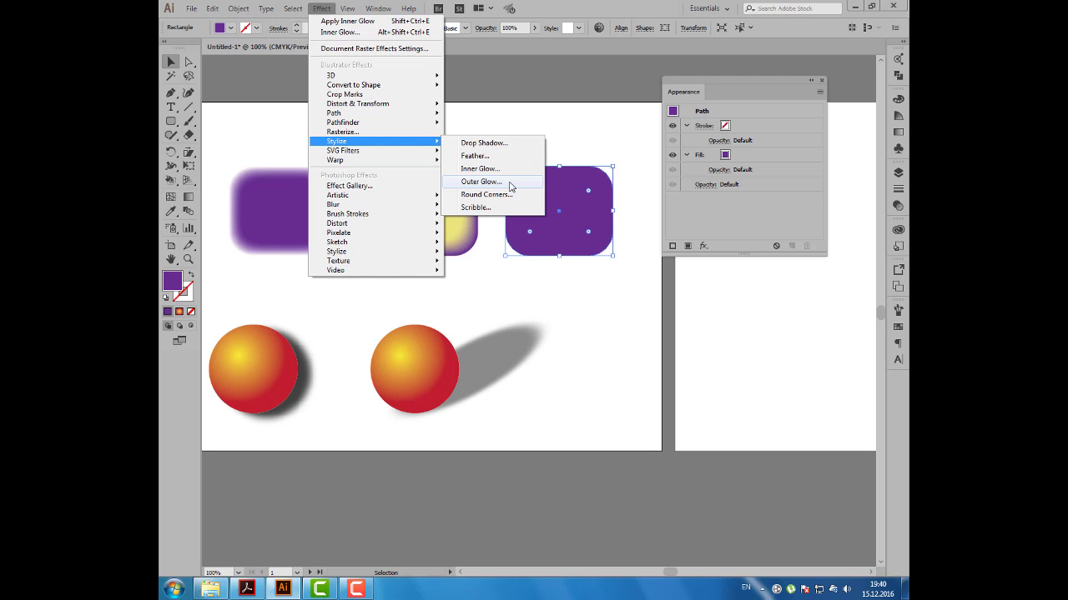
# Step: Give the plain rectangle a dark purple Outer Glow with 5 mm blur and 88% opacity
pyautogui.click(482, 182)
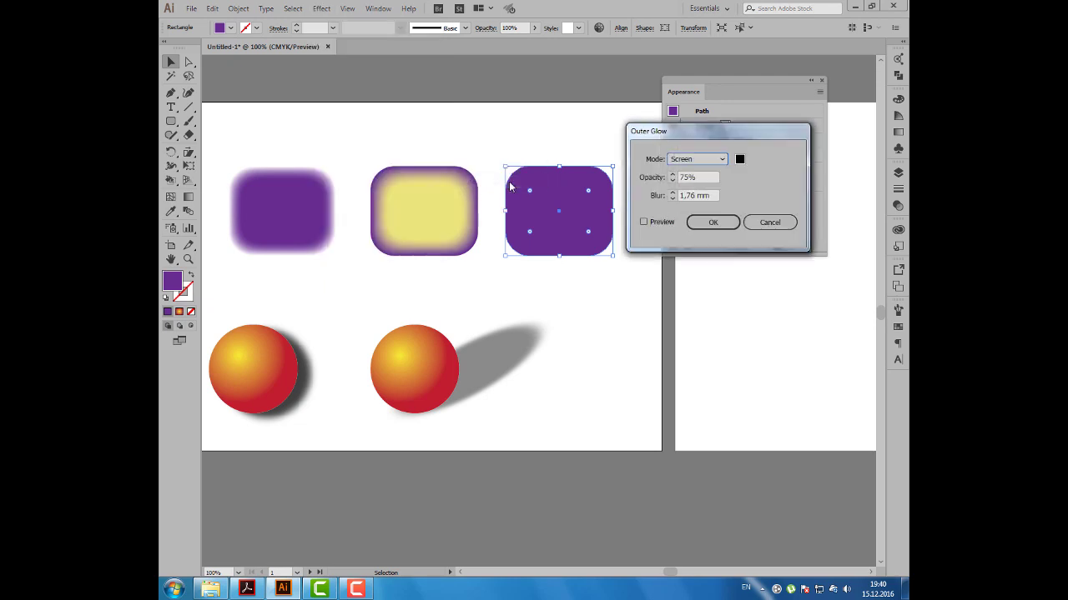
pyautogui.click(643, 222)
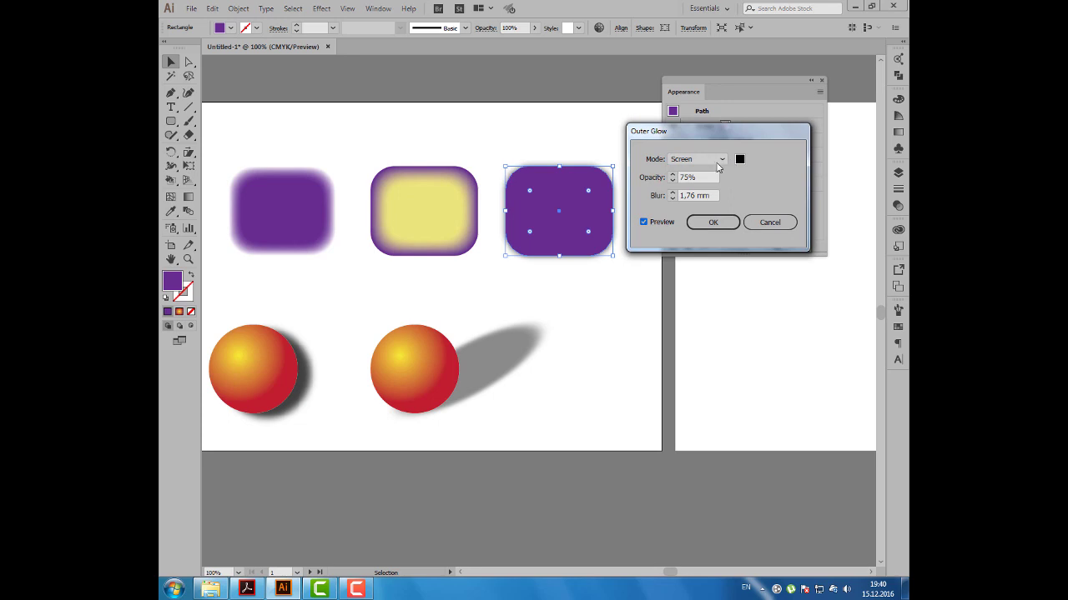
pyautogui.click(739, 159)
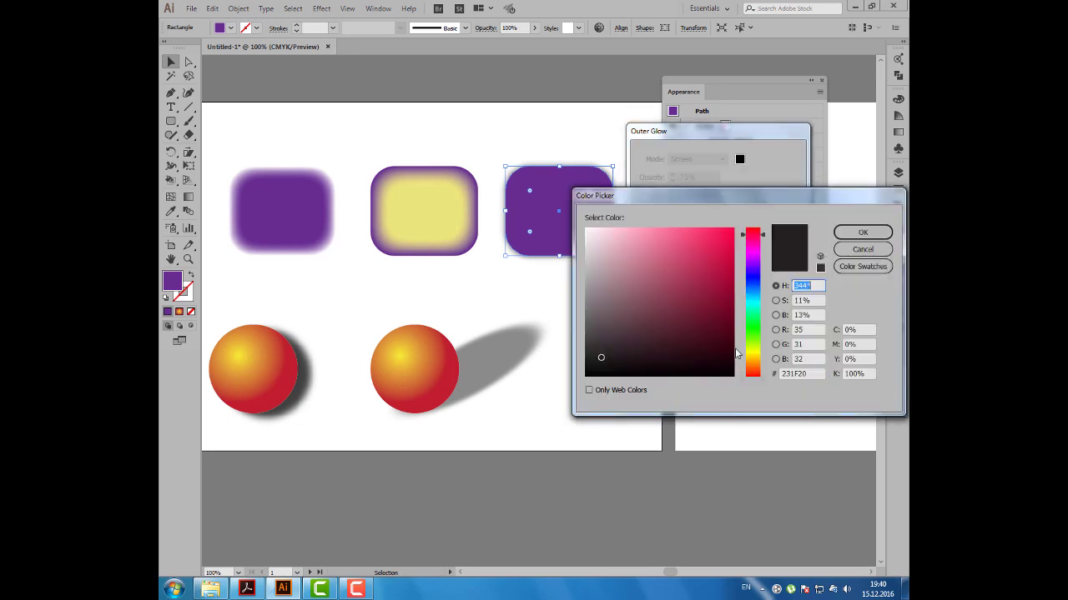
pyautogui.click(752, 272)
pyautogui.click(679, 312)
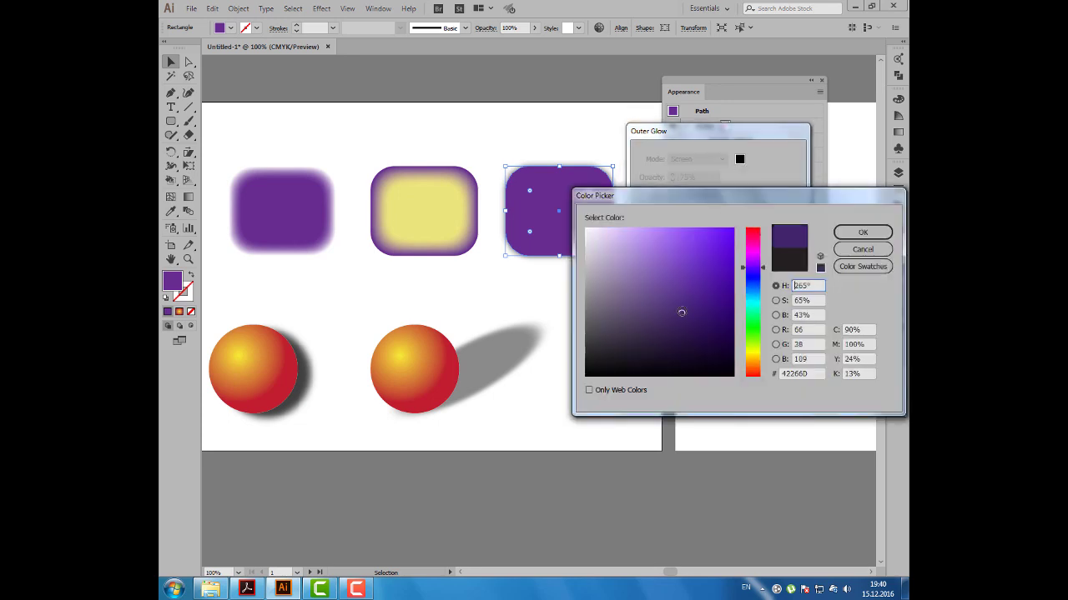
pyautogui.click(859, 232)
pyautogui.click(673, 192)
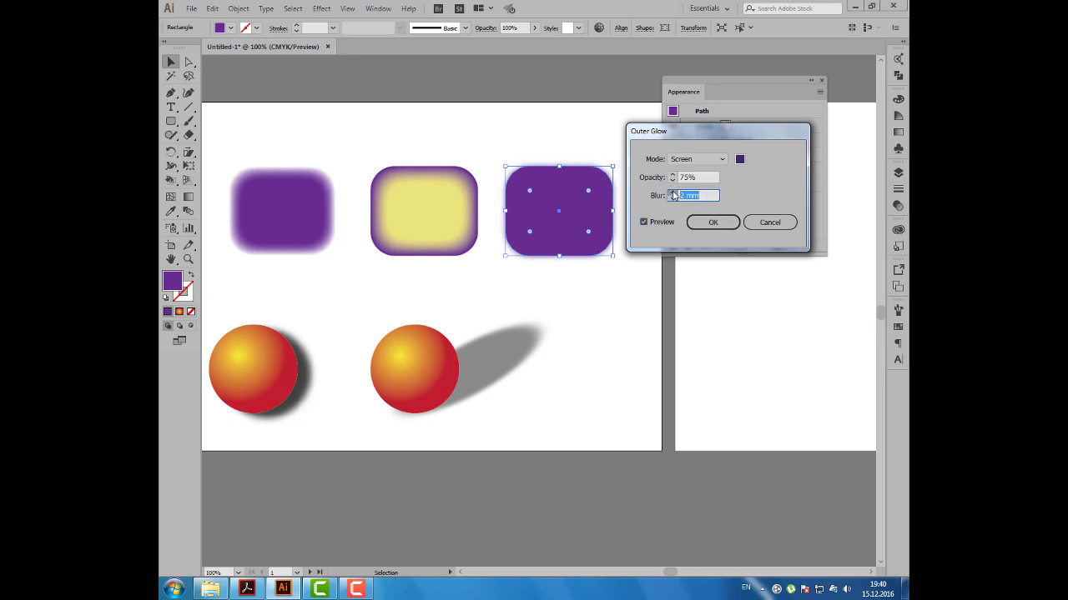
pyautogui.click(674, 193)
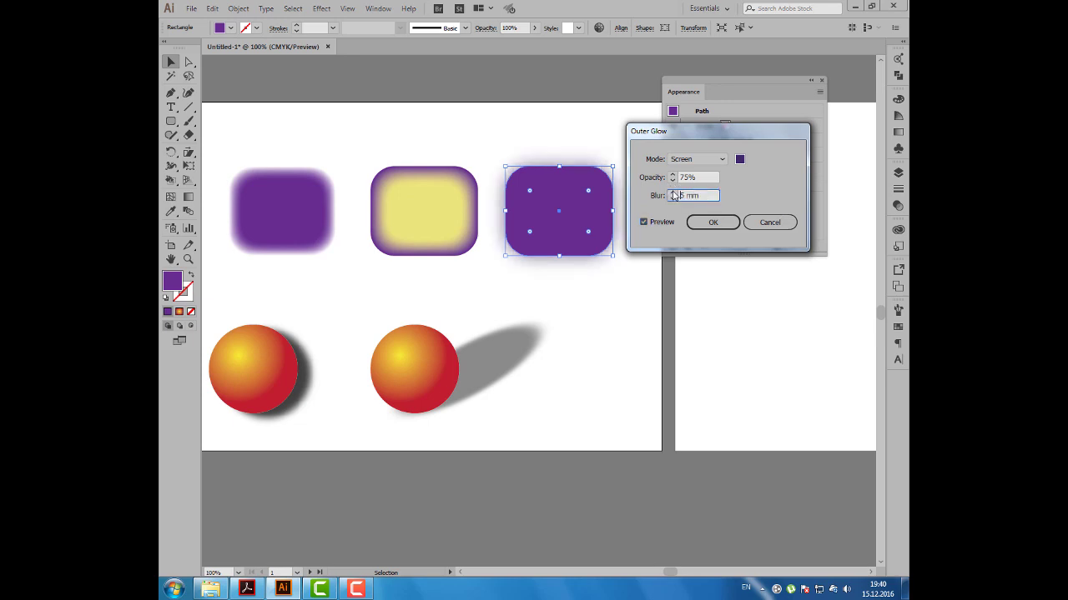
pyautogui.click(673, 176)
pyautogui.click(712, 222)
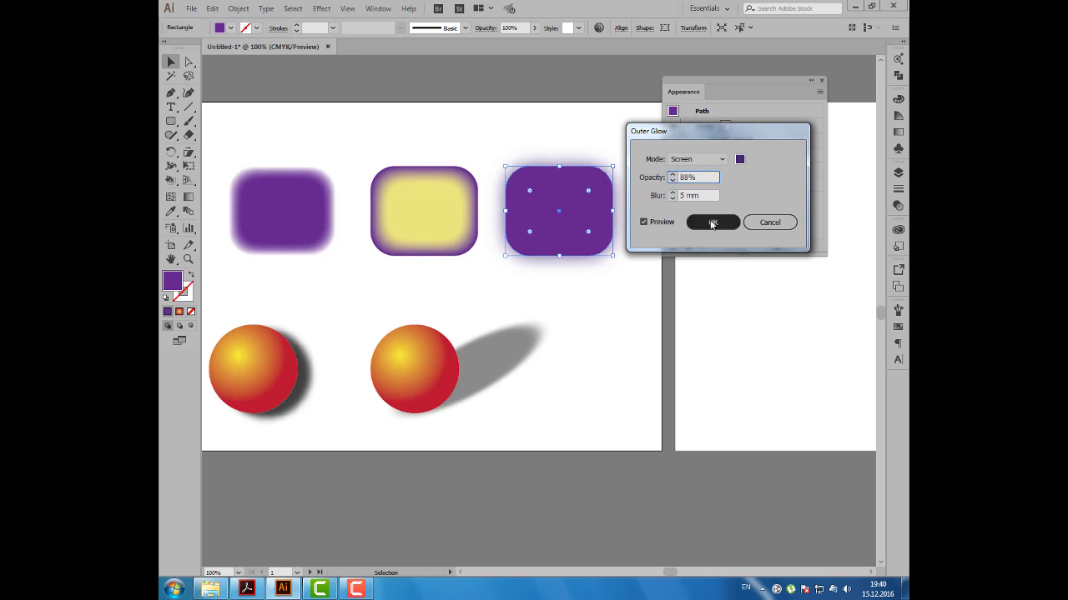
# Step: Shift the two spheres and their shadows further right
pyautogui.click(603, 285)
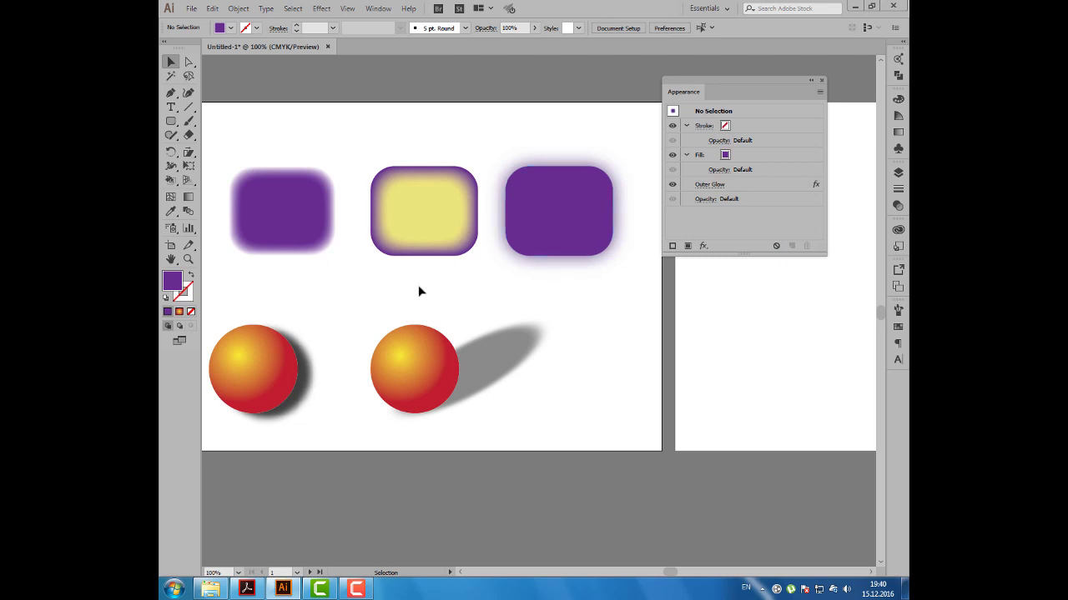
pyautogui.moveTo(254, 315)
pyautogui.mouseDown()
pyautogui.moveTo(371, 363)
pyautogui.moveTo(495, 382)
pyautogui.moveTo(487, 372)
pyautogui.mouseUp()
pyautogui.click(710, 318)
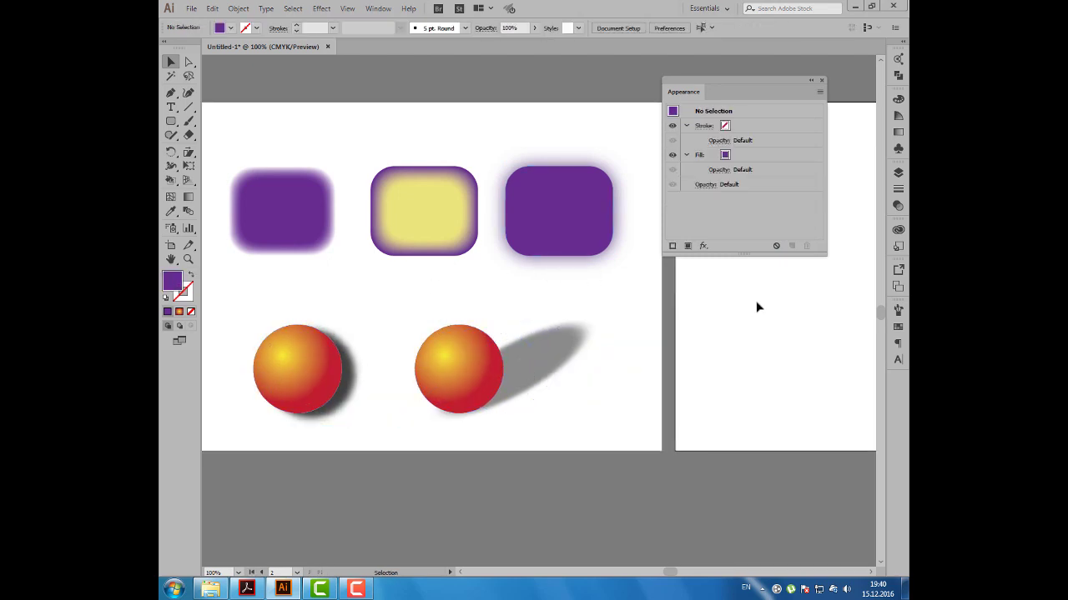
# Step: Draw a purple seven-point star near the second artboard's top-left
pyautogui.moveTo(782, 309); pyautogui.dragTo(395, 303)
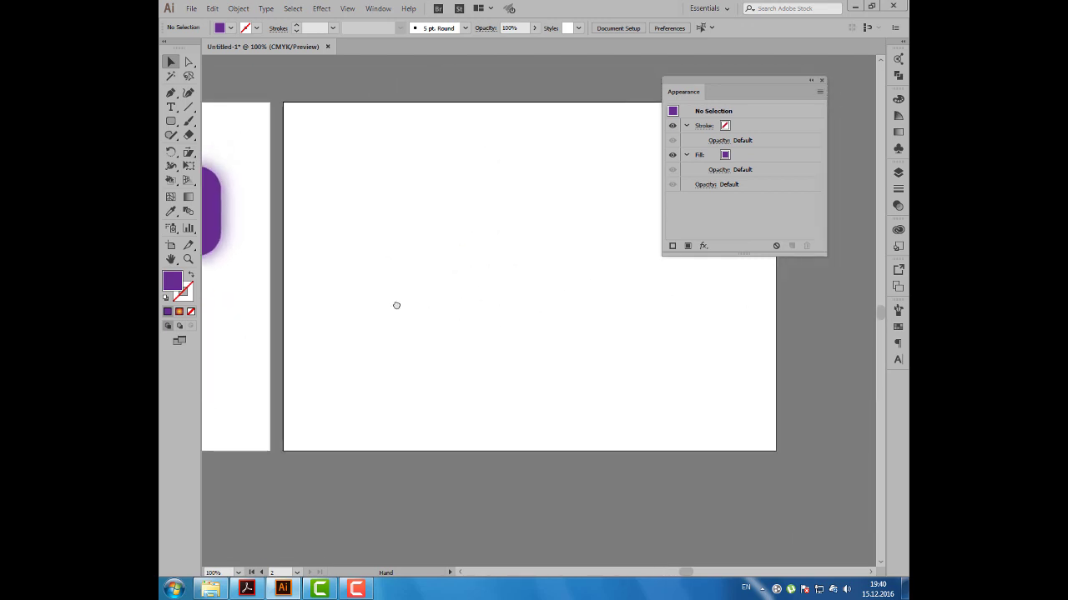
pyautogui.moveTo(170, 121); pyautogui.dragTo(213, 178)
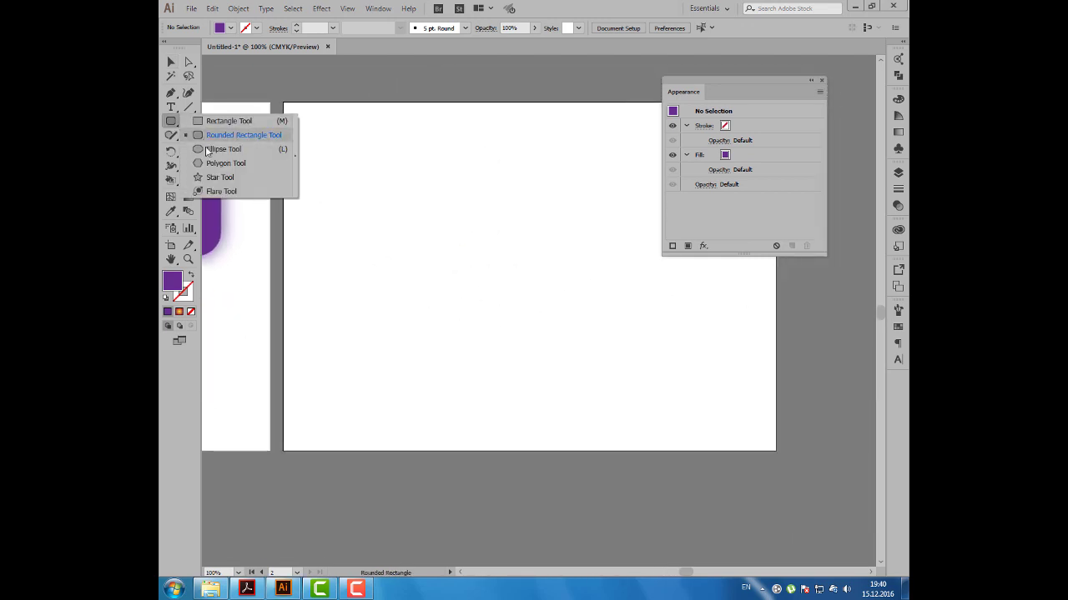
pyautogui.moveTo(375, 188); pyautogui.dragTo(410, 242)
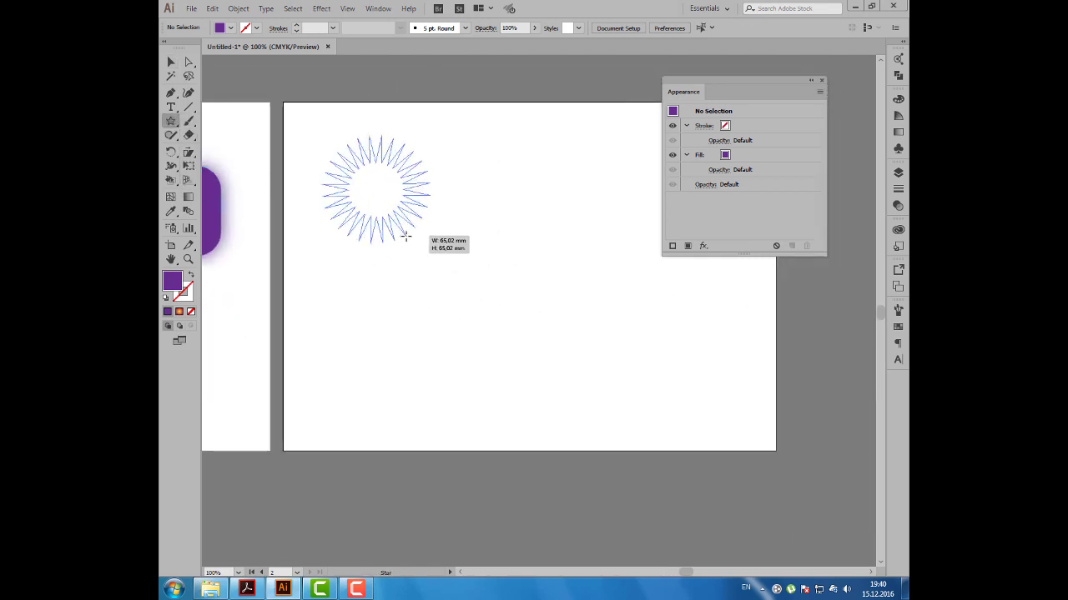
pyautogui.press('Down')
pyautogui.press('Down')
pyautogui.press('Down')
pyautogui.press('Down')
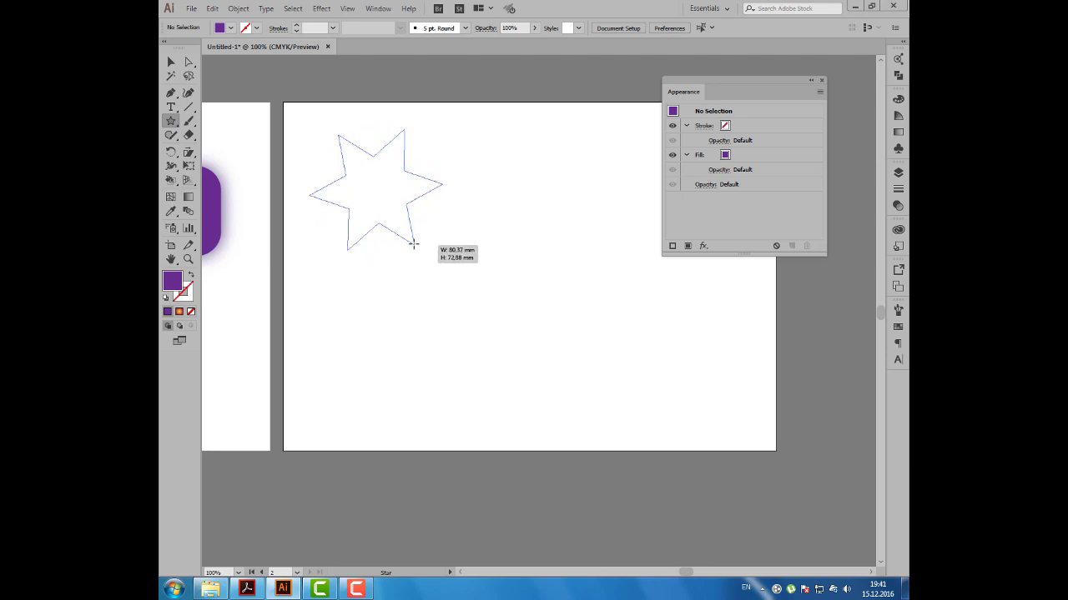
pyautogui.moveTo(410, 242); pyautogui.dragTo(412, 244)
pyautogui.press('Up')
pyautogui.click(171, 62)
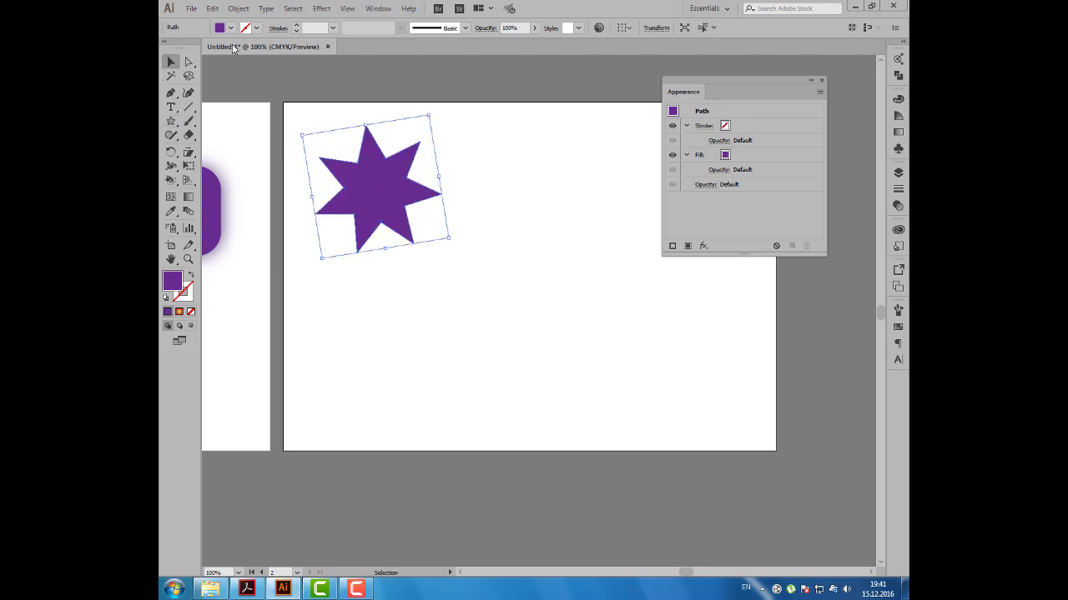
# Step: Apply an 11 mm Round Corners effect to the star and nudge it up-left
pyautogui.click(330, 11)
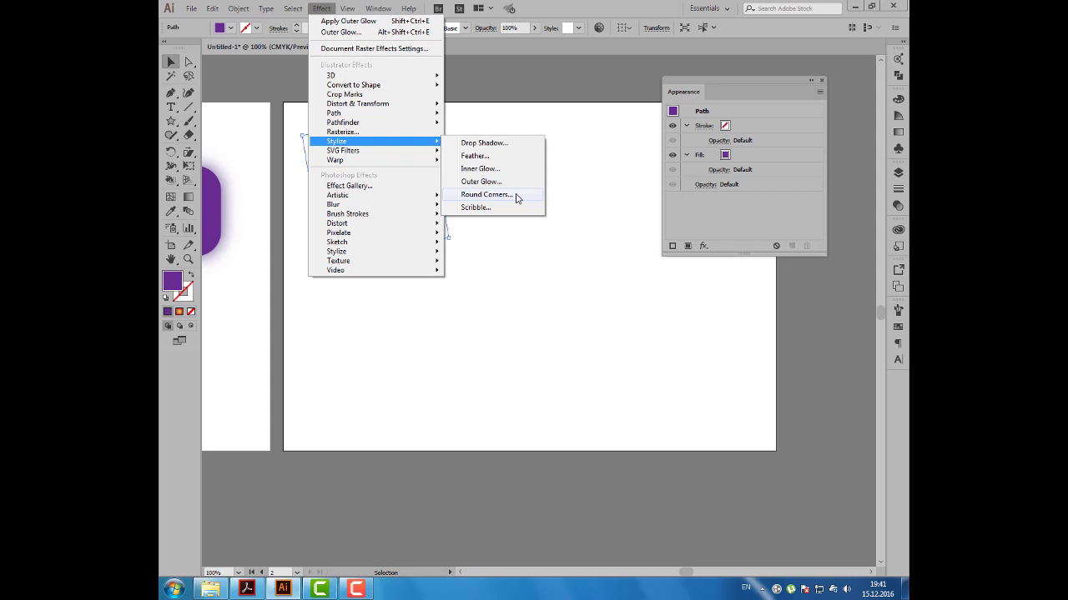
pyautogui.click(516, 198)
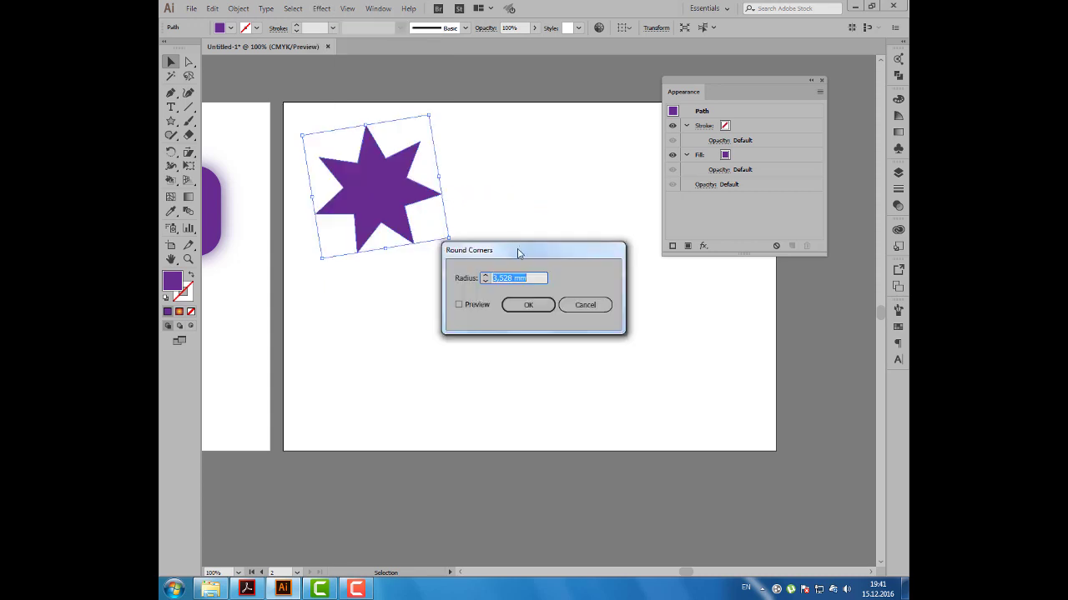
pyautogui.click(515, 229)
pyautogui.click(522, 202)
pyautogui.write('11')
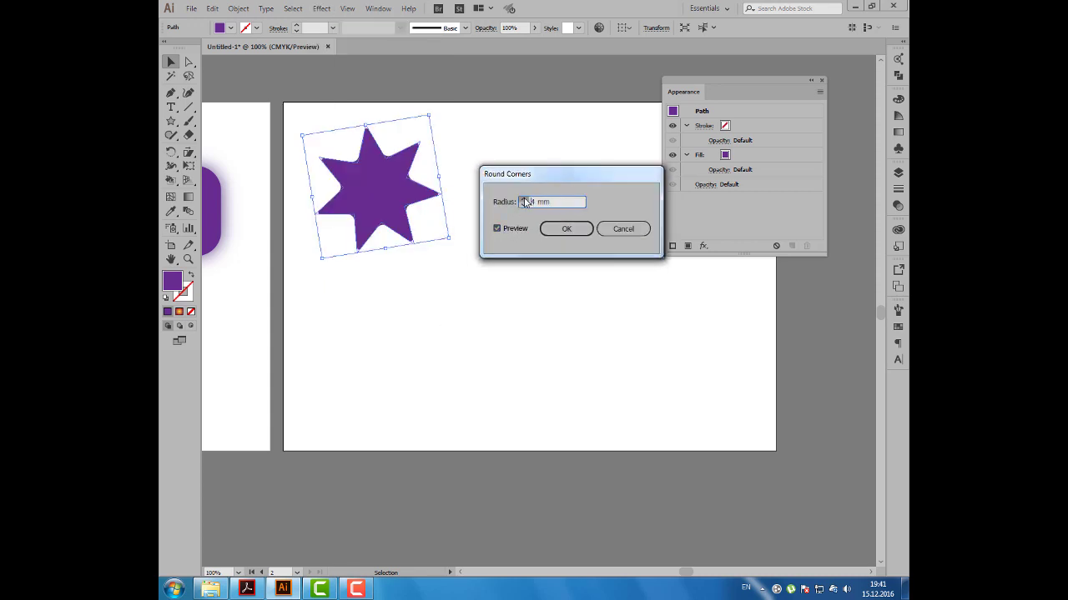
pyautogui.click(578, 237)
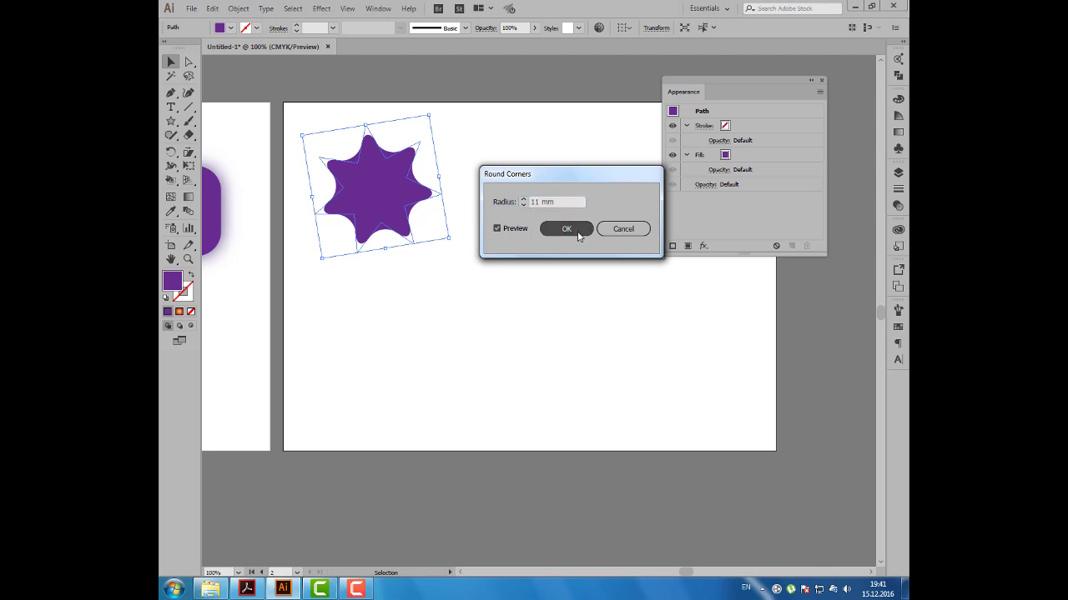
pyautogui.click(530, 208)
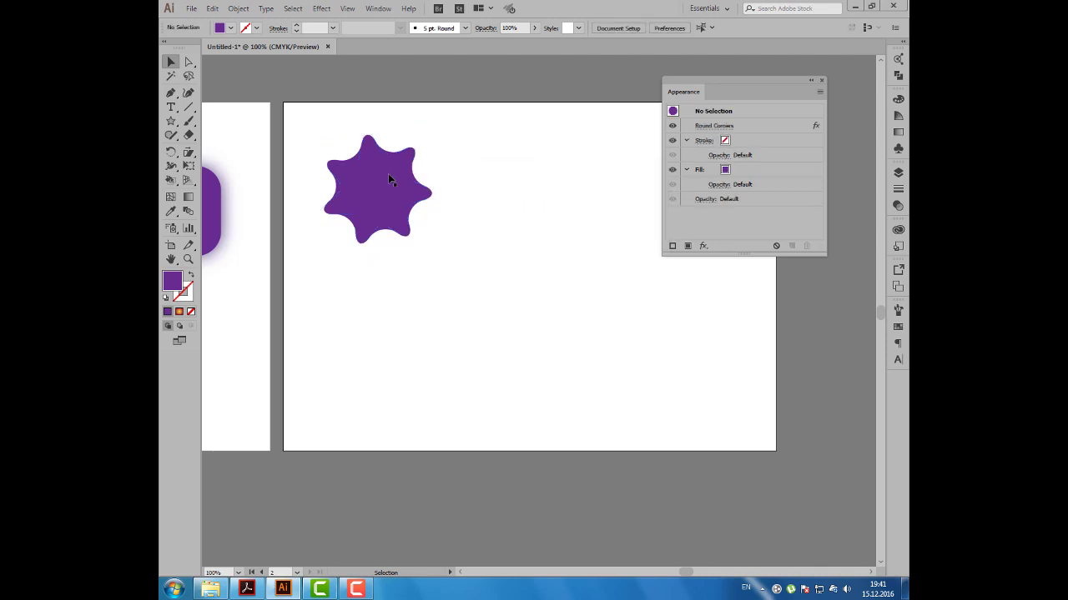
pyautogui.moveTo(388, 180); pyautogui.dragTo(379, 177)
# Step: Draw a large circle below-right of the star with the Ellipse tool
pyautogui.click(457, 158)
pyautogui.click(171, 124)
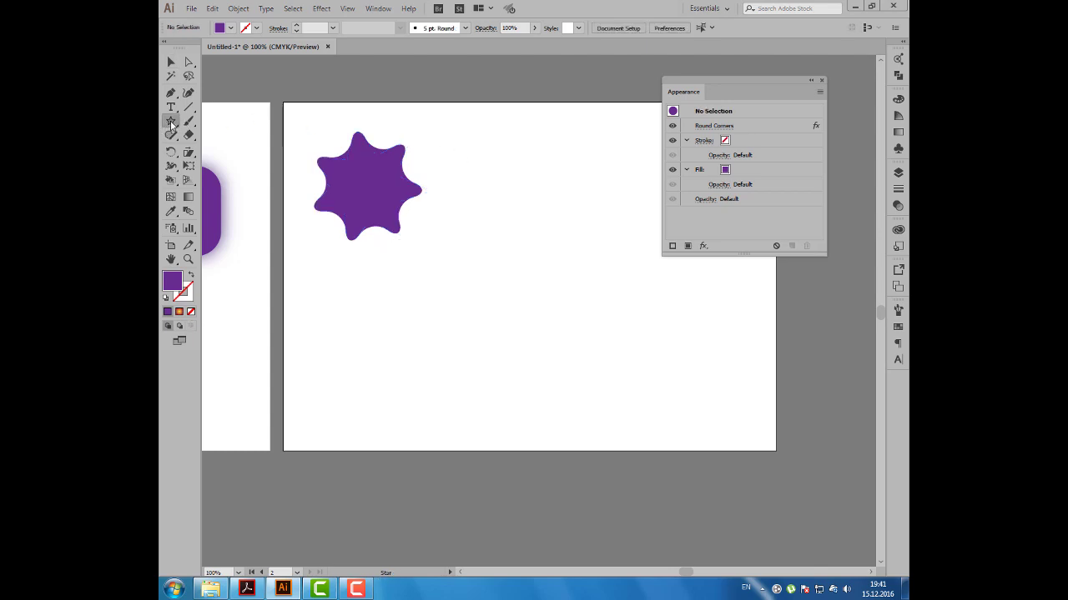
pyautogui.moveTo(171, 124); pyautogui.dragTo(221, 148)
pyautogui.moveTo(436, 218); pyautogui.dragTo(624, 405)
# Step: Fill the circle with a yellow-to-red gradient and give it a 1 pt red stroke
pyautogui.click(230, 28)
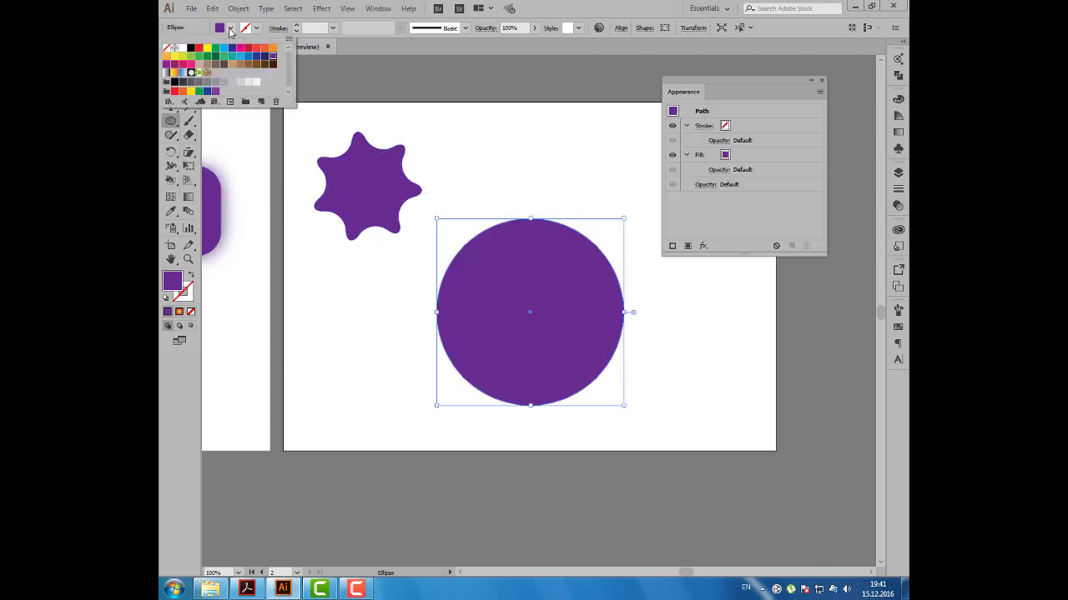
pyautogui.click(182, 73)
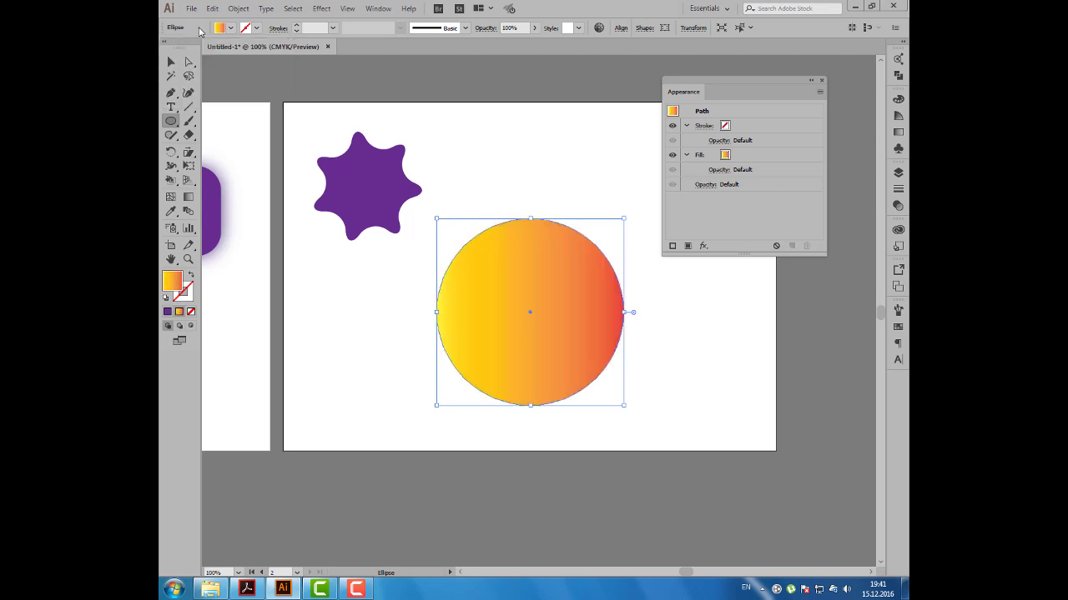
pyautogui.click(256, 28)
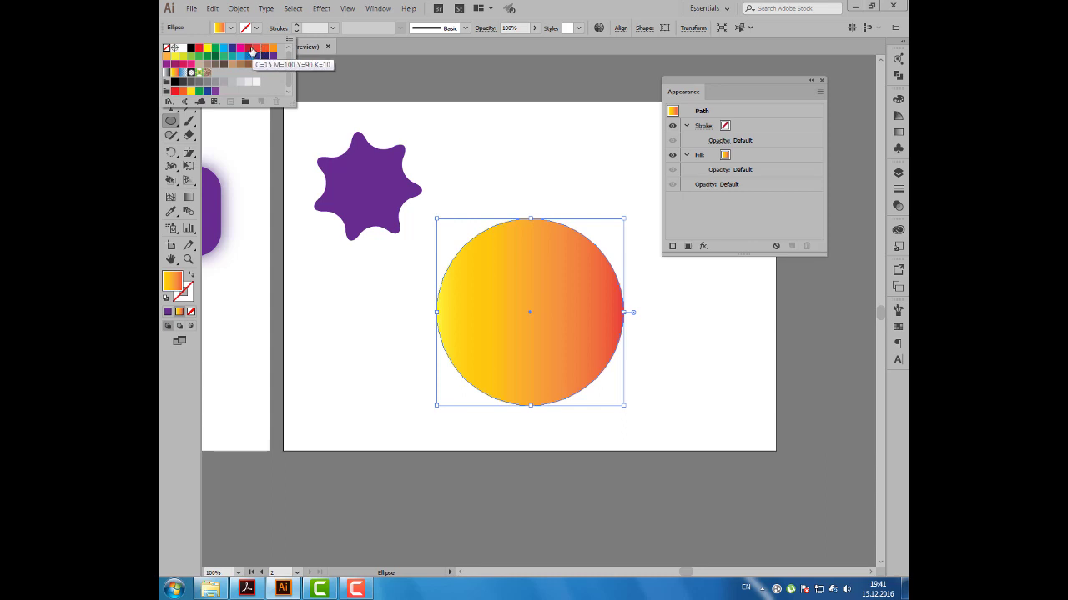
pyautogui.click(252, 50)
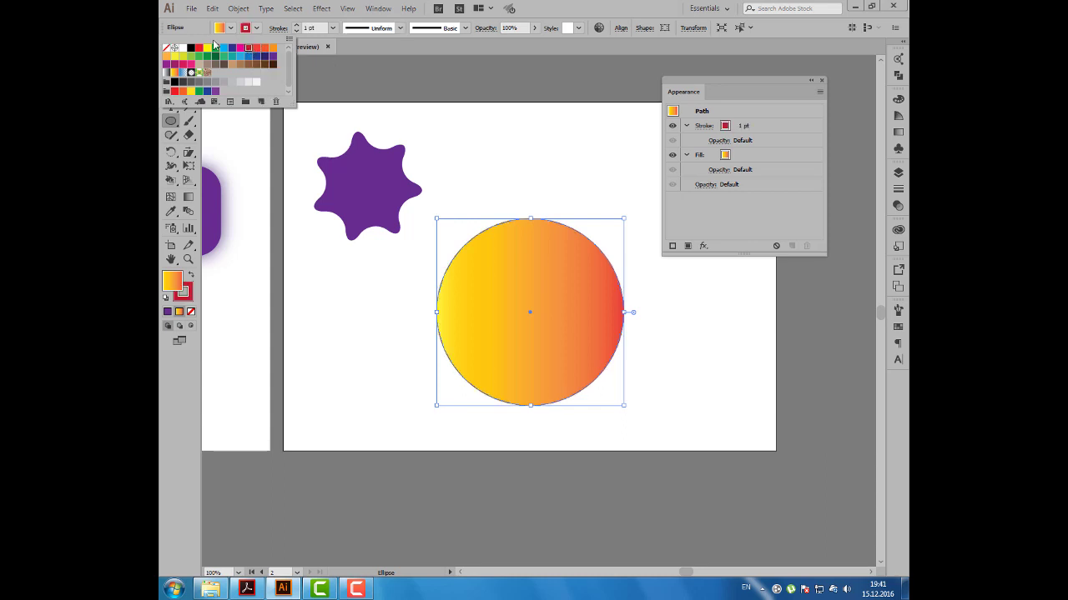
pyautogui.click(321, 8)
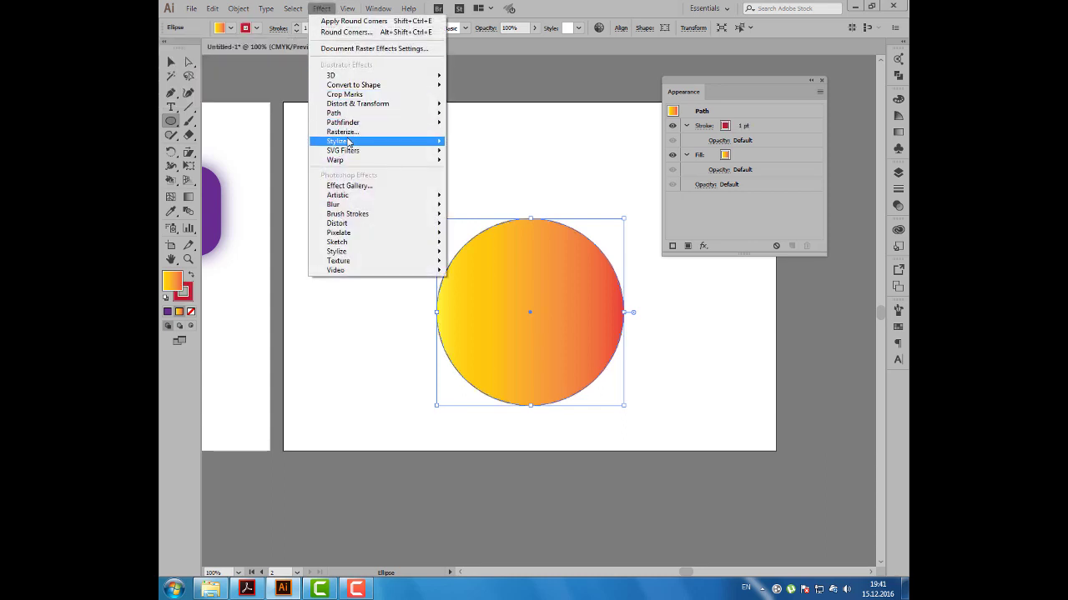
pyautogui.moveTo(373, 141)
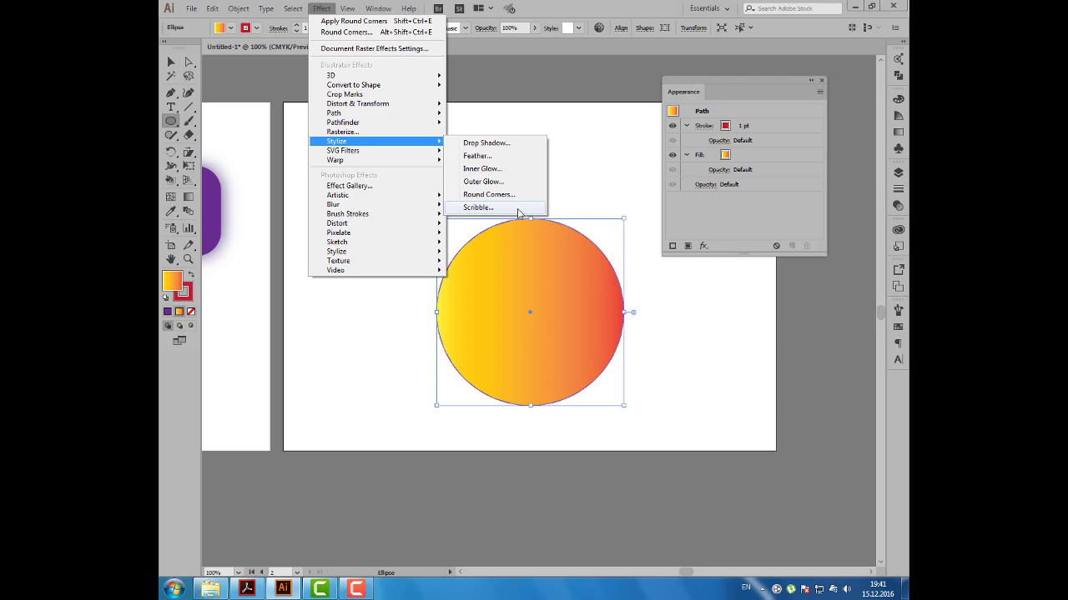
# Step: Set the scribble stroke width to 0,3 mm with live preview on
pyautogui.click(518, 213)
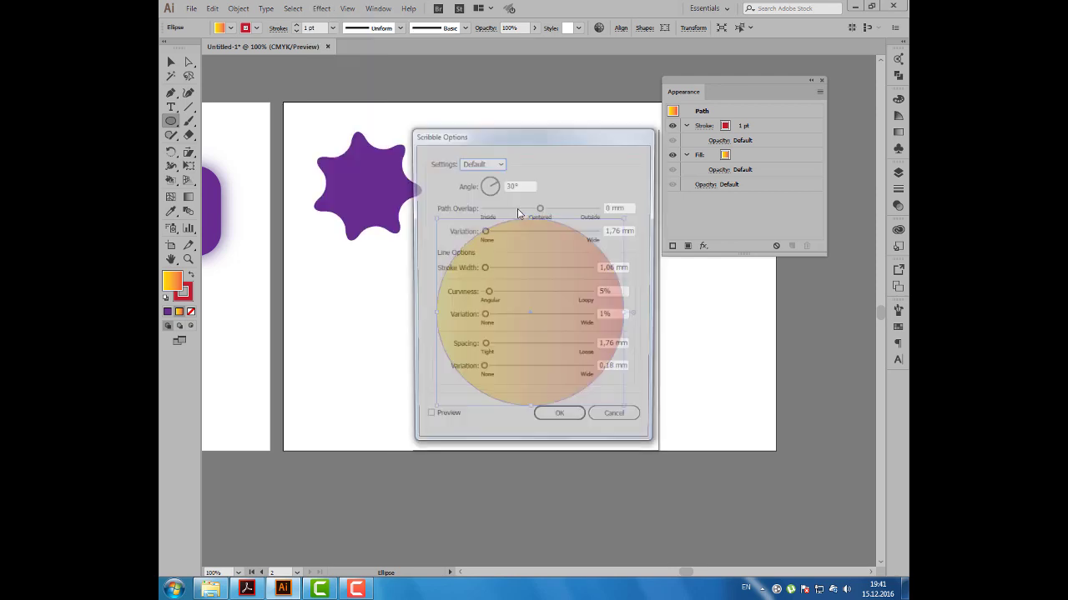
pyautogui.moveTo(542, 139)
pyautogui.mouseDown()
pyautogui.moveTo(676, 112)
pyautogui.moveTo(733, 84)
pyautogui.mouseUp()
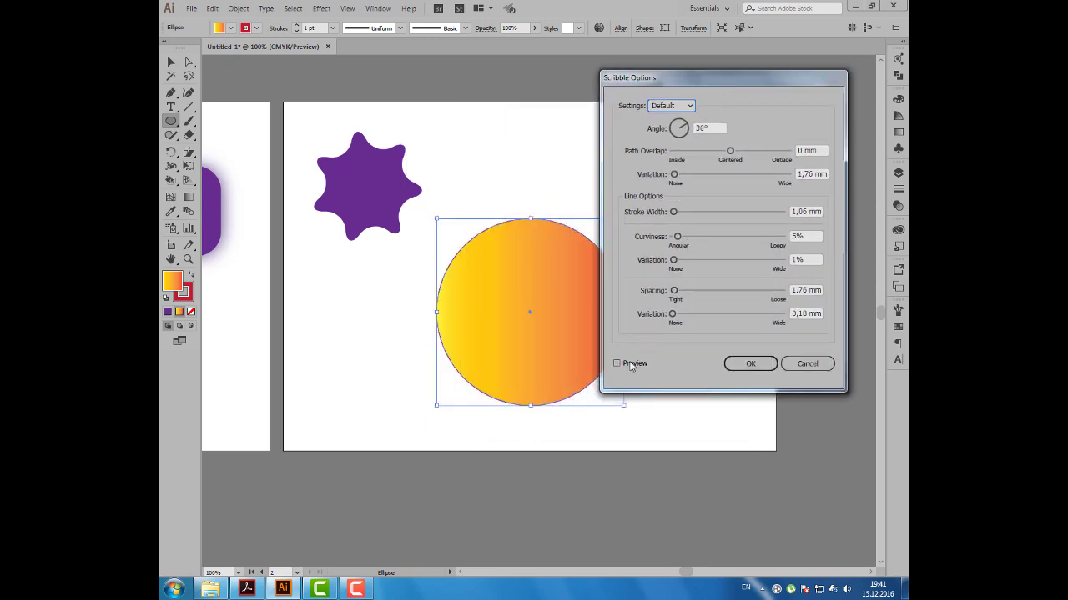
pyautogui.click(617, 364)
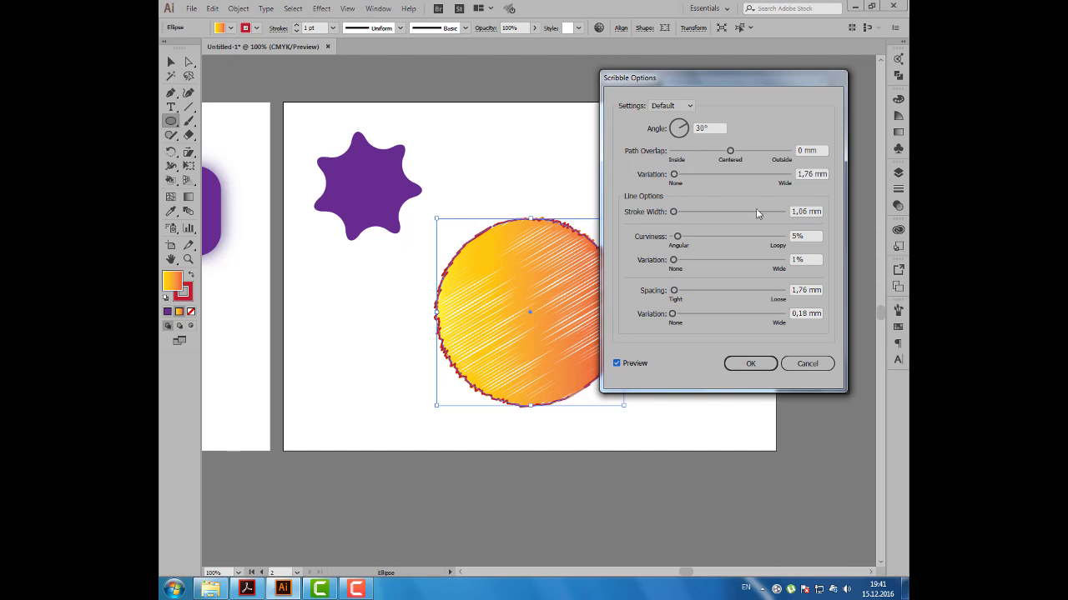
pyautogui.click(799, 212)
pyautogui.doubleClick(799, 212)
pyautogui.write('0,')
pyautogui.write('3')
pyautogui.press('Tab')
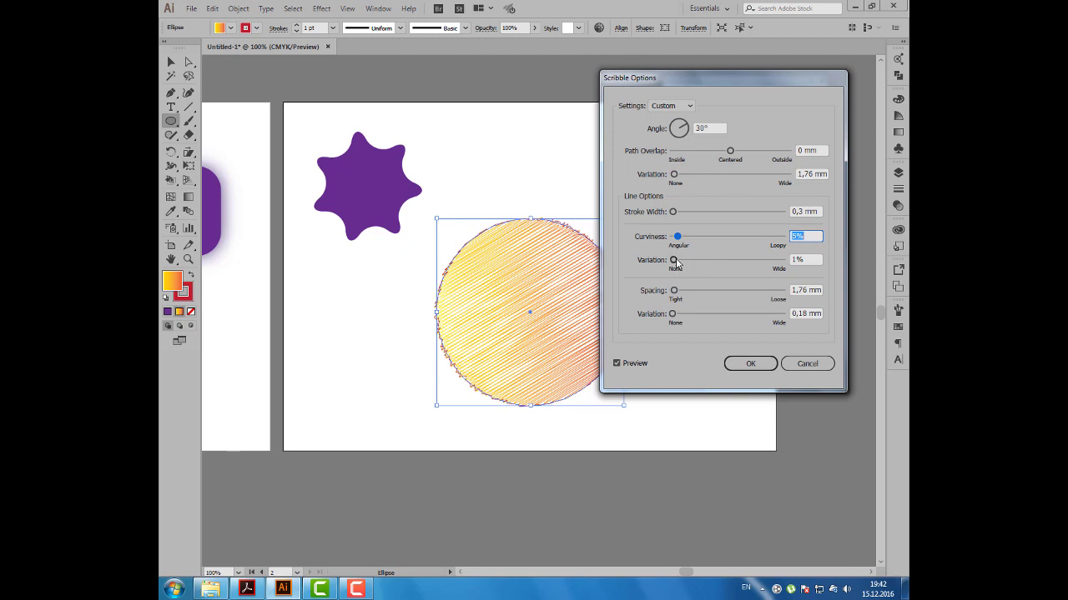
# Step: Set curviness 21%, spacing 4,94 mm, angle 45°, path overlap 0.72 mm, and apply
pyautogui.moveTo(678, 238)
pyautogui.mouseDown()
pyautogui.moveTo(757, 238)
pyautogui.moveTo(677, 237)
pyautogui.moveTo(693, 259)
pyautogui.moveTo(691, 238)
pyautogui.moveTo(679, 240)
pyautogui.moveTo(716, 262)
pyautogui.moveTo(686, 260)
pyautogui.moveTo(681, 291)
pyautogui.moveTo(688, 315)
pyautogui.moveTo(699, 315)
pyautogui.moveTo(682, 314)
pyautogui.mouseUp()
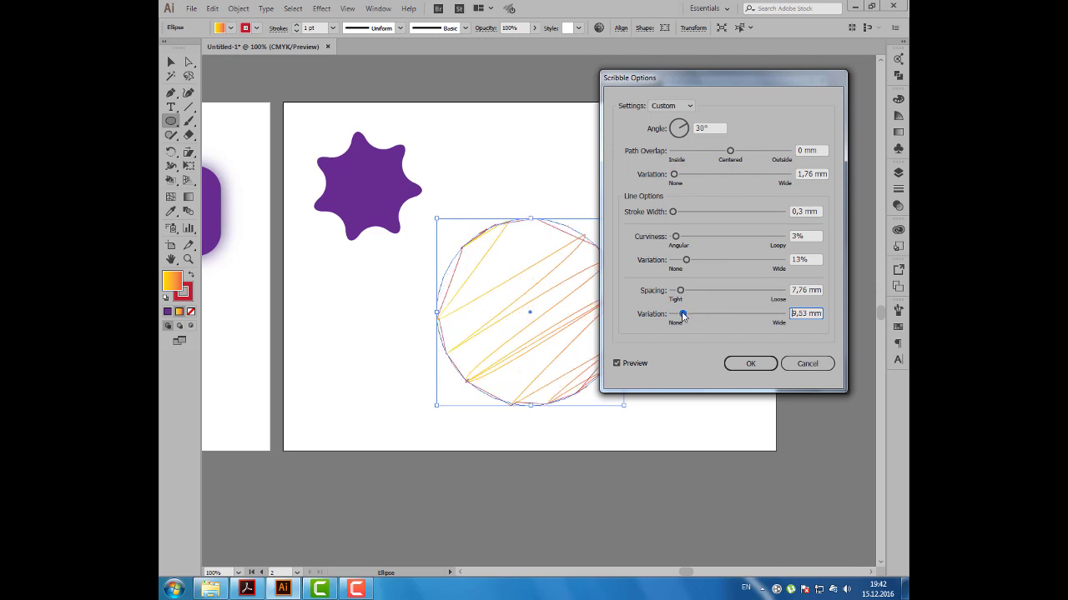
pyautogui.moveTo(687, 261)
pyautogui.mouseDown()
pyautogui.moveTo(679, 237)
pyautogui.moveTo(695, 237)
pyautogui.moveTo(667, 261)
pyautogui.mouseUp()
pyautogui.moveTo(682, 314)
pyautogui.mouseDown()
pyautogui.moveTo(659, 319)
pyautogui.moveTo(677, 292)
pyautogui.mouseUp()
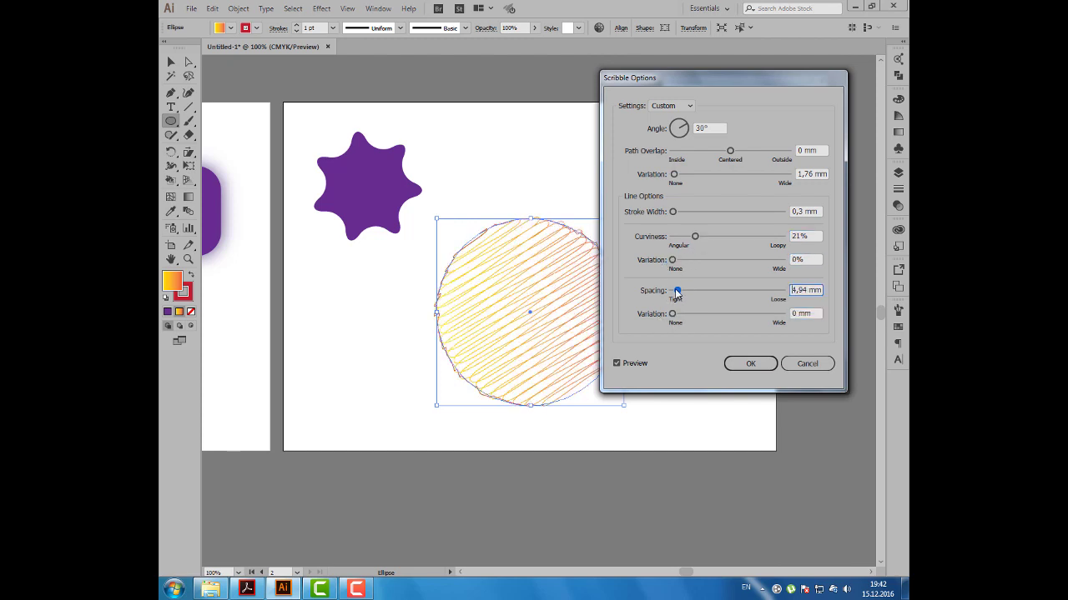
pyautogui.moveTo(655, 79); pyautogui.dragTo(697, 80)
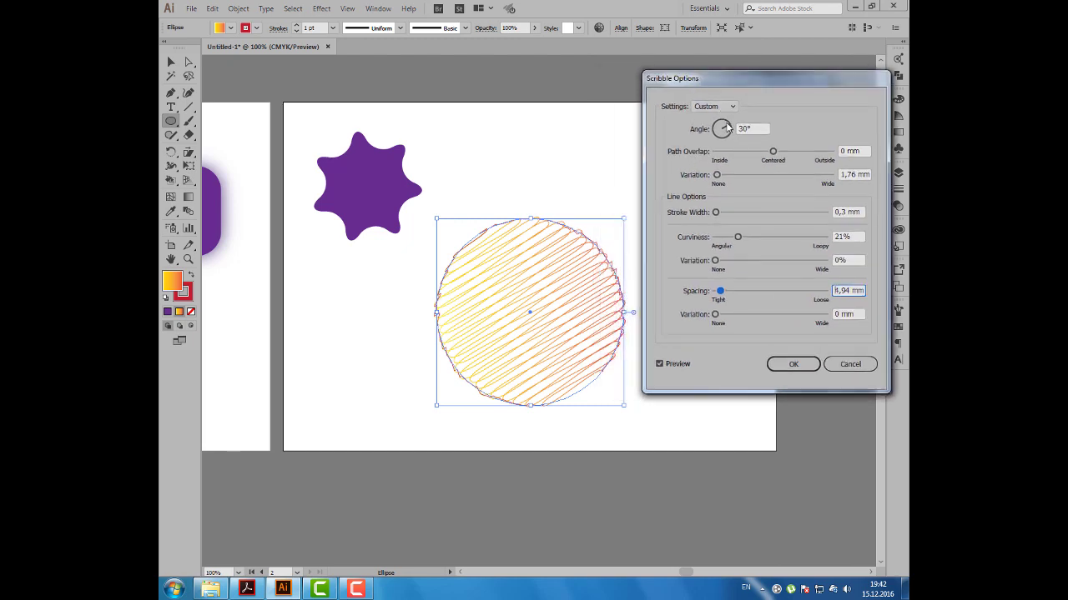
pyautogui.moveTo(719, 125); pyautogui.dragTo(724, 127)
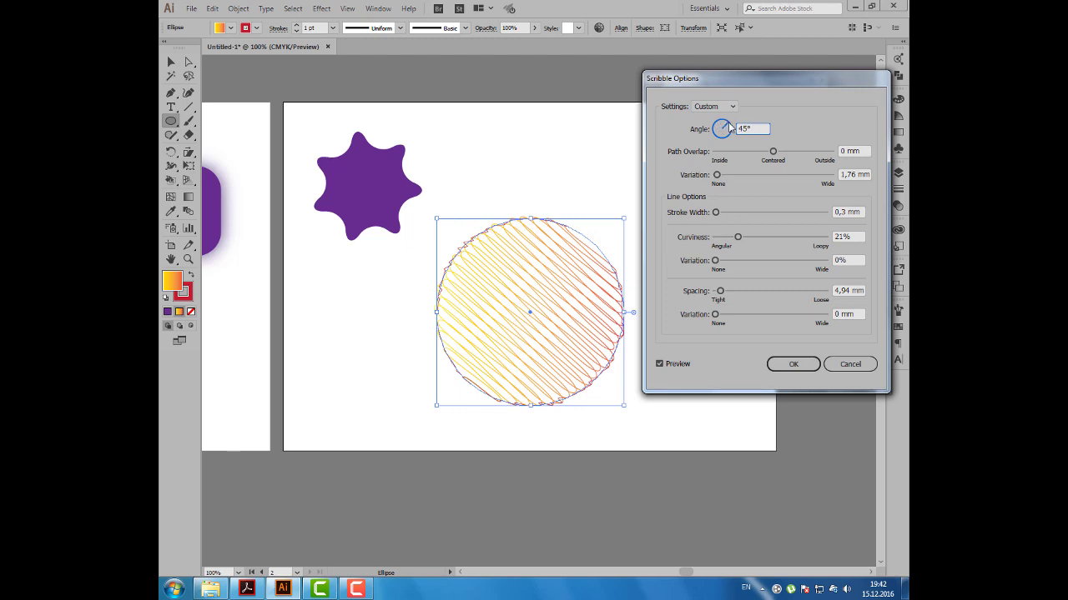
pyautogui.moveTo(727, 125); pyautogui.dragTo(726, 123)
pyautogui.moveTo(772, 153)
pyautogui.mouseDown()
pyautogui.moveTo(756, 153)
pyautogui.moveTo(783, 155)
pyautogui.moveTo(773, 152)
pyautogui.mouseUp()
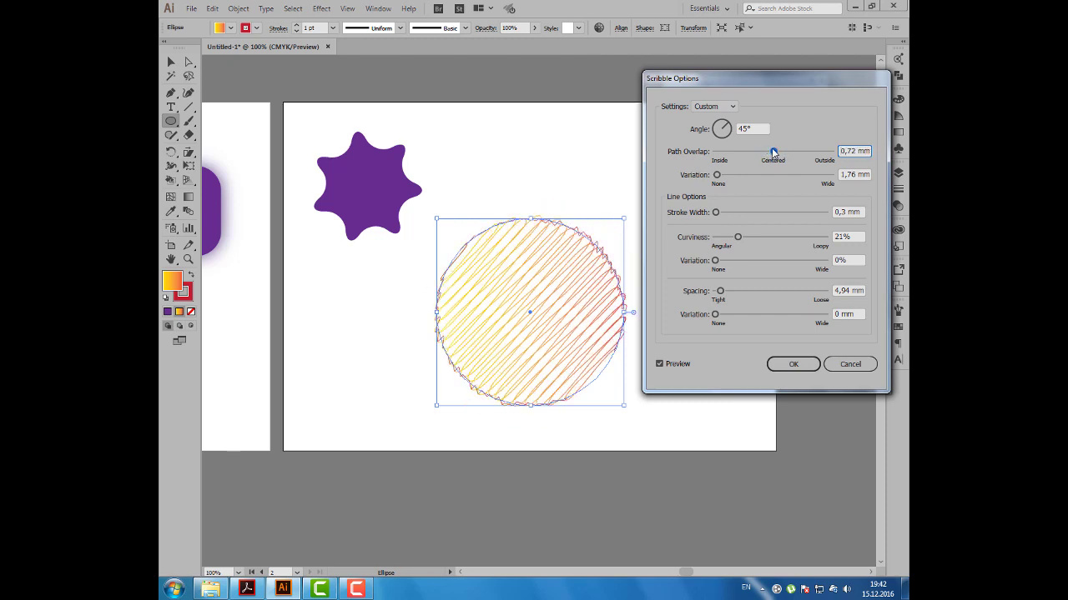
pyautogui.click(794, 364)
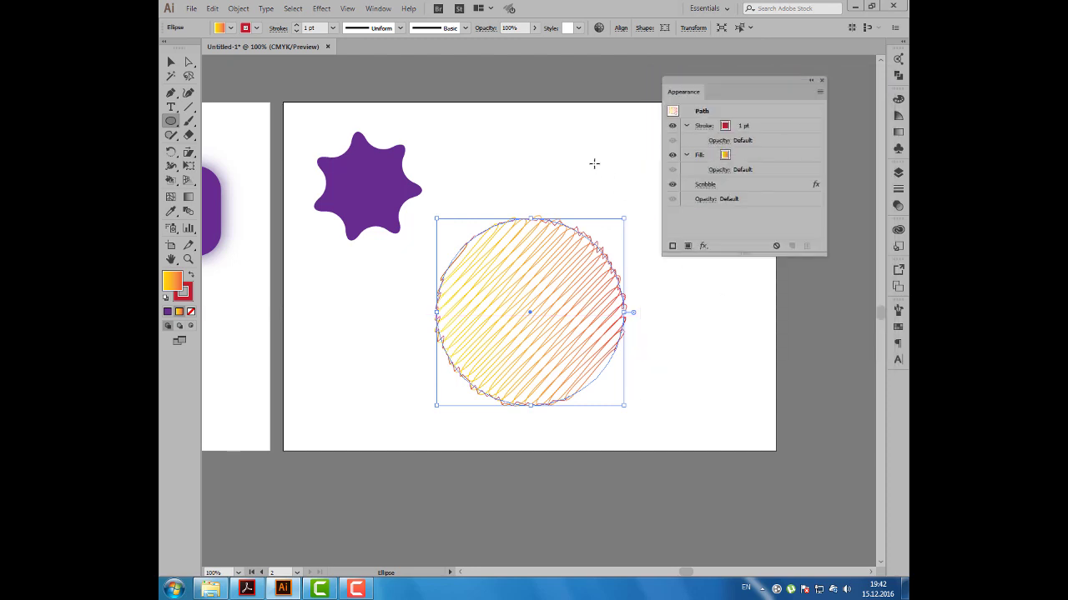
pyautogui.moveTo(683, 98); pyautogui.dragTo(704, 89)
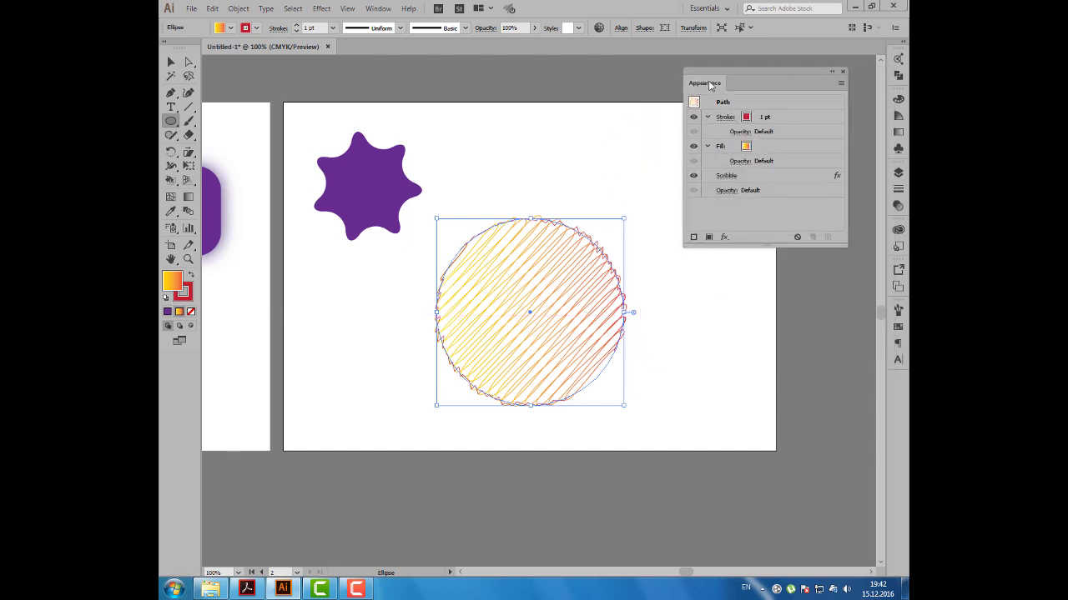
# Step: Open 1.ai from the Раздел 1 folder, continuing past the colour-profile warning
pyautogui.hotkey('ctrl', 'o')
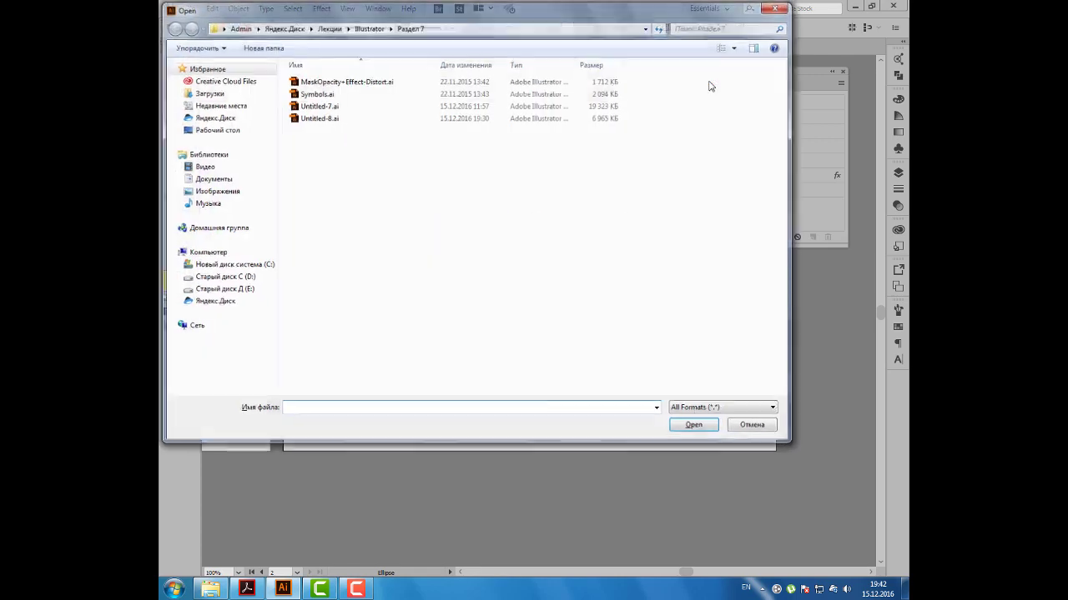
pyautogui.click(368, 27)
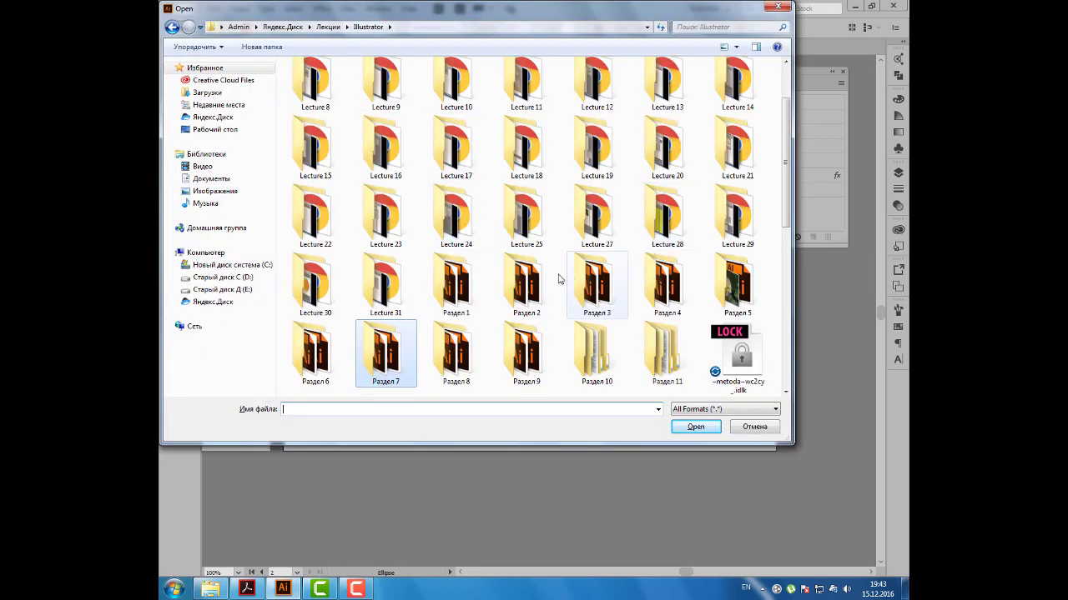
pyautogui.click(455, 288)
pyautogui.doubleClick(456, 288)
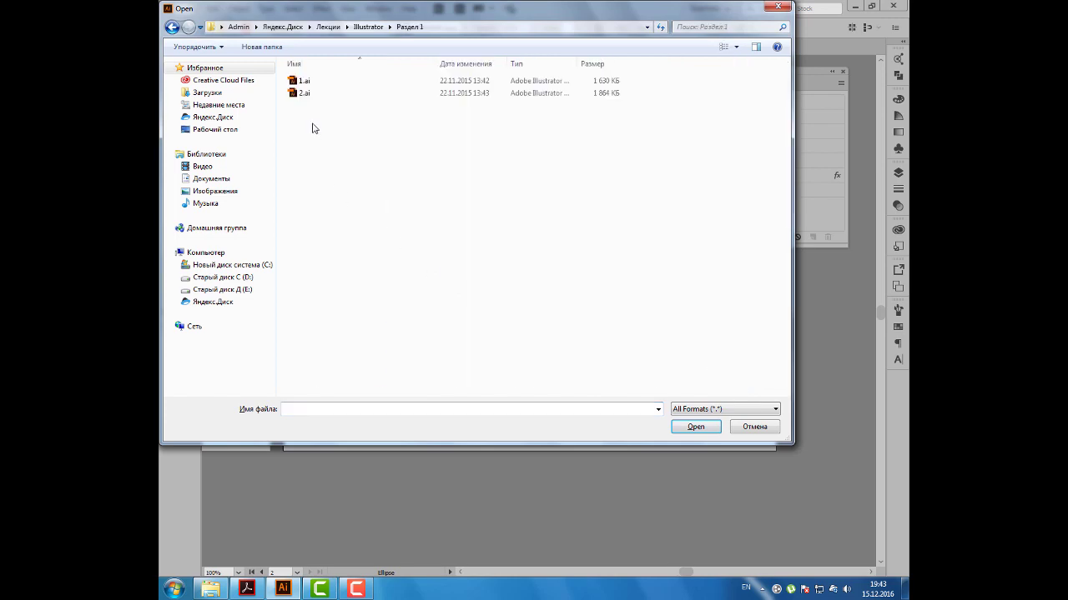
pyautogui.doubleClick(321, 84)
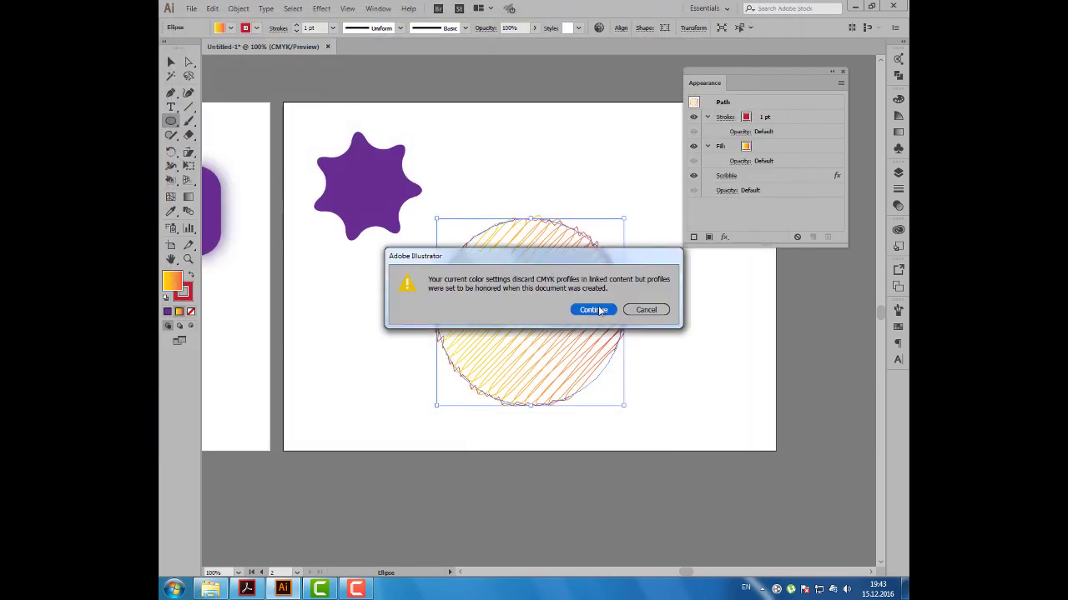
pyautogui.click(599, 311)
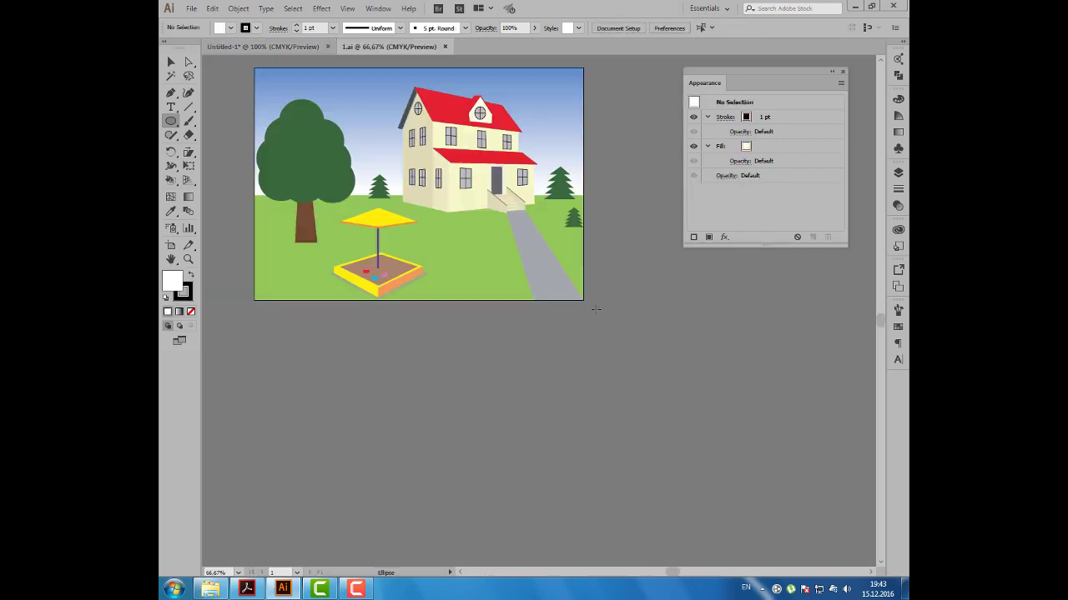
# Step: Lock the bottom background path in the Layers panel
pyautogui.click(898, 172)
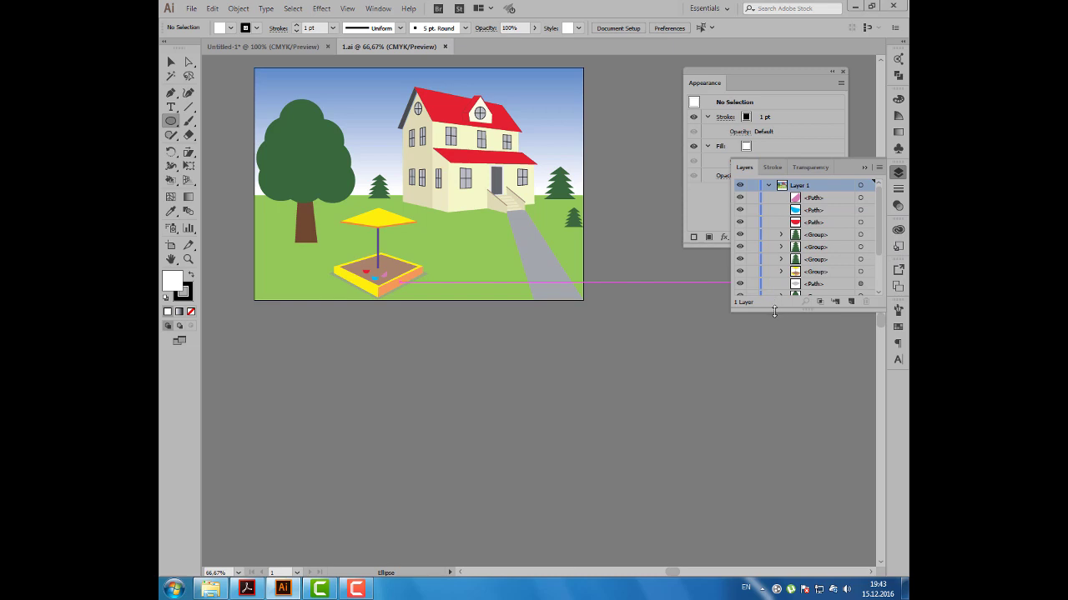
pyautogui.moveTo(774, 312); pyautogui.dragTo(774, 465)
pyautogui.click(753, 345)
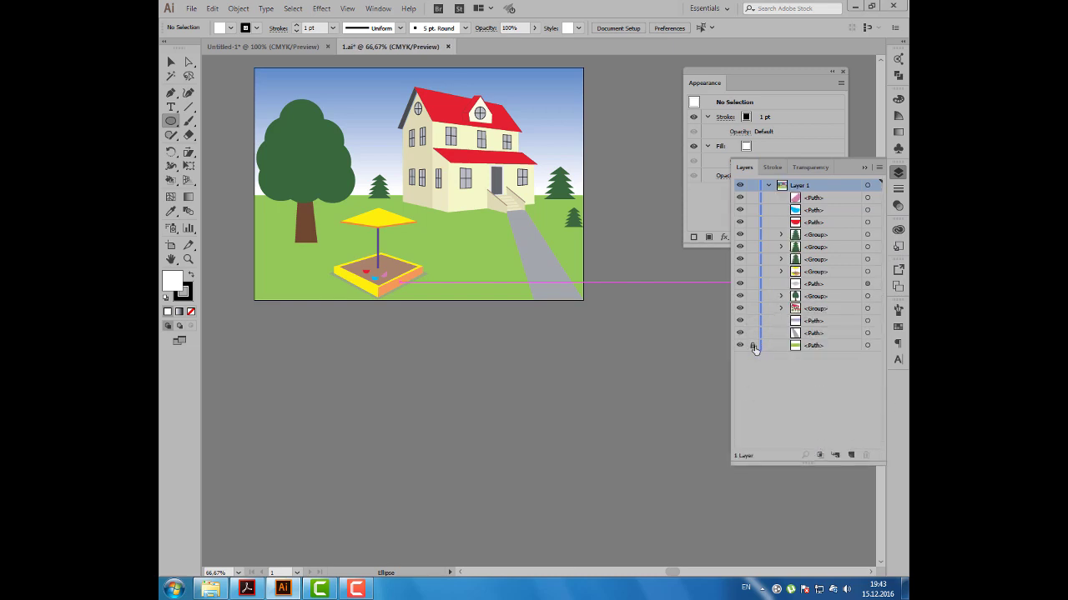
pyautogui.click(781, 296)
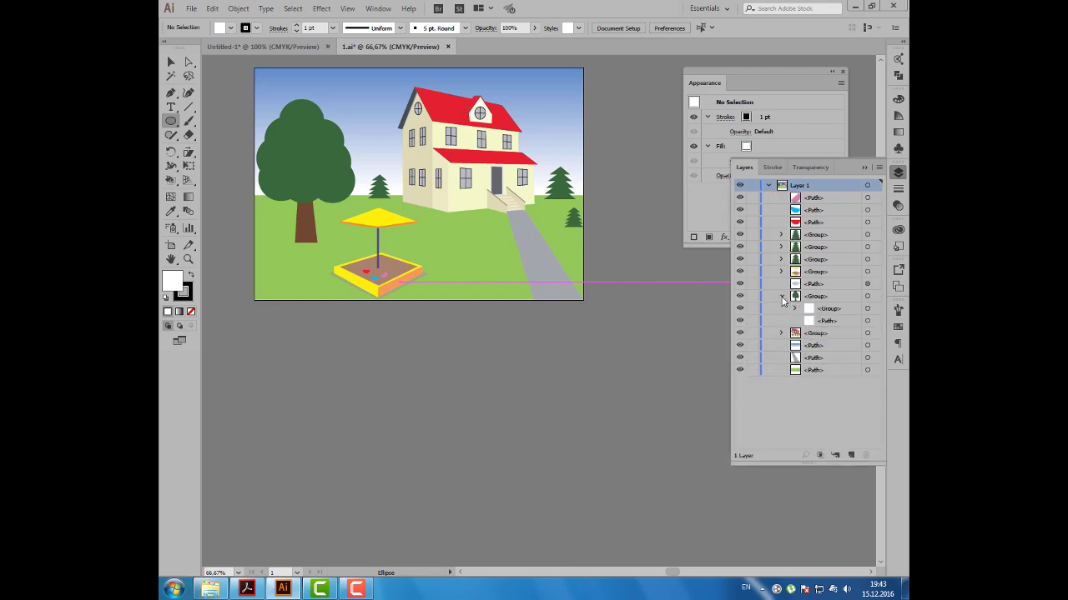
pyautogui.click(781, 296)
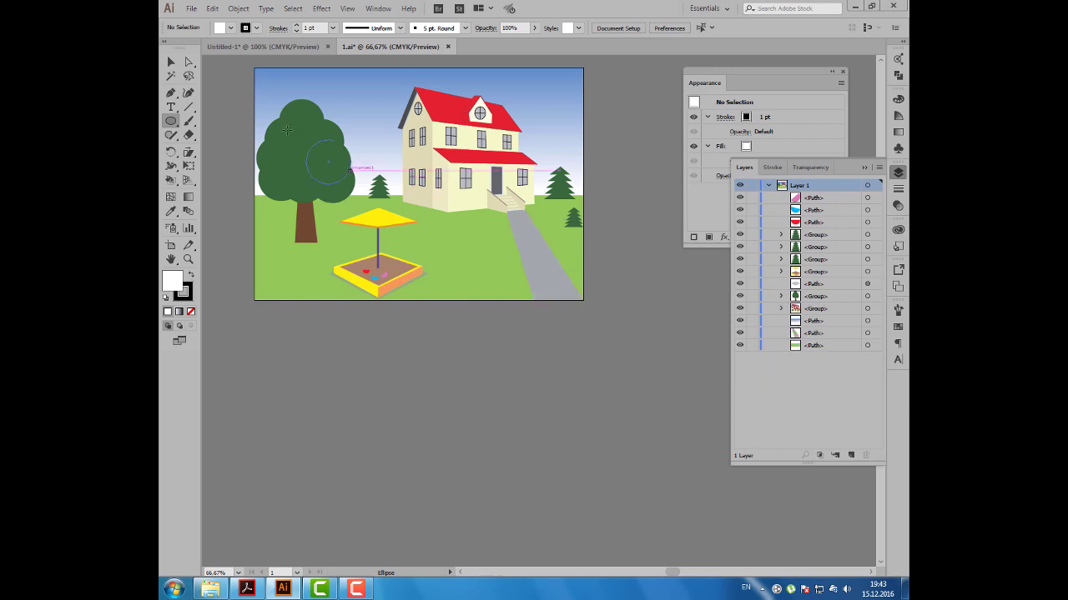
# Step: Apply a Scribble effect to every object in the house scene
pyautogui.hotkey('ctrl', 'a')
pyautogui.hotkey('ctrl', 'a')
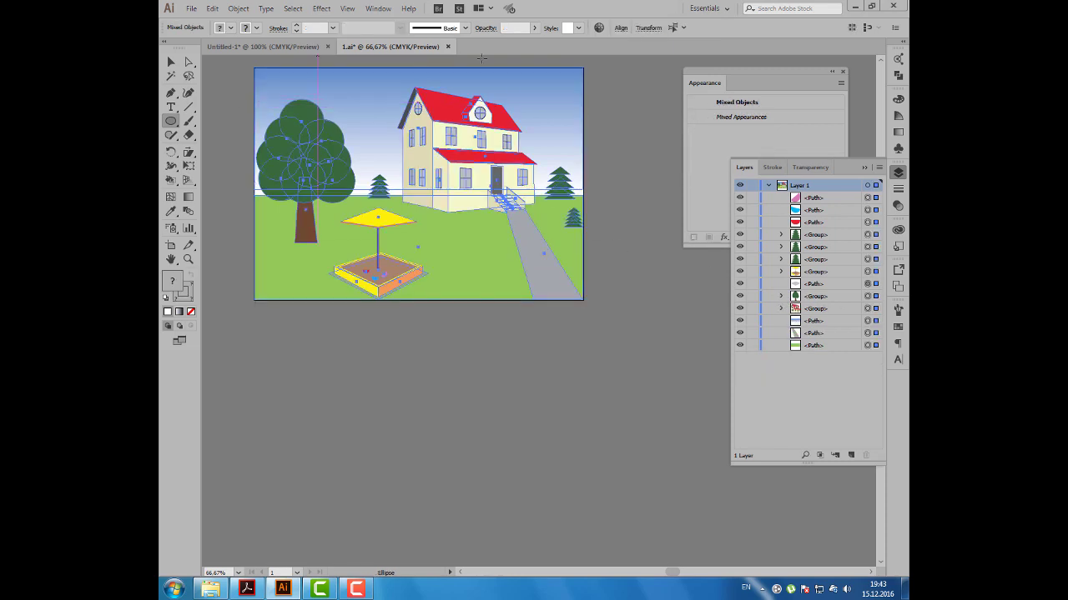
pyautogui.click(321, 10)
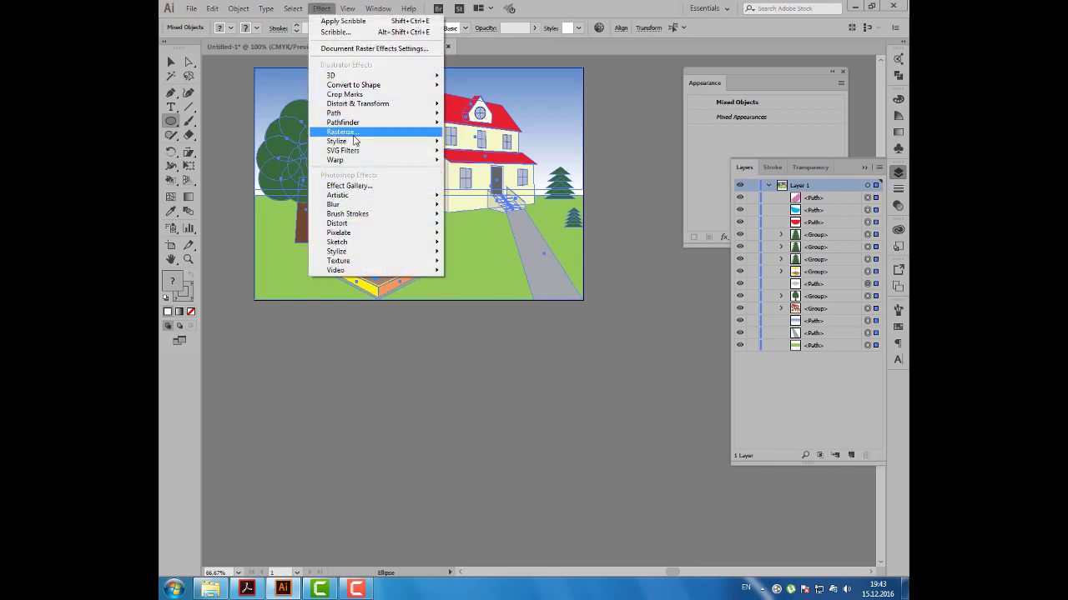
pyautogui.moveTo(336, 141)
pyautogui.click(507, 208)
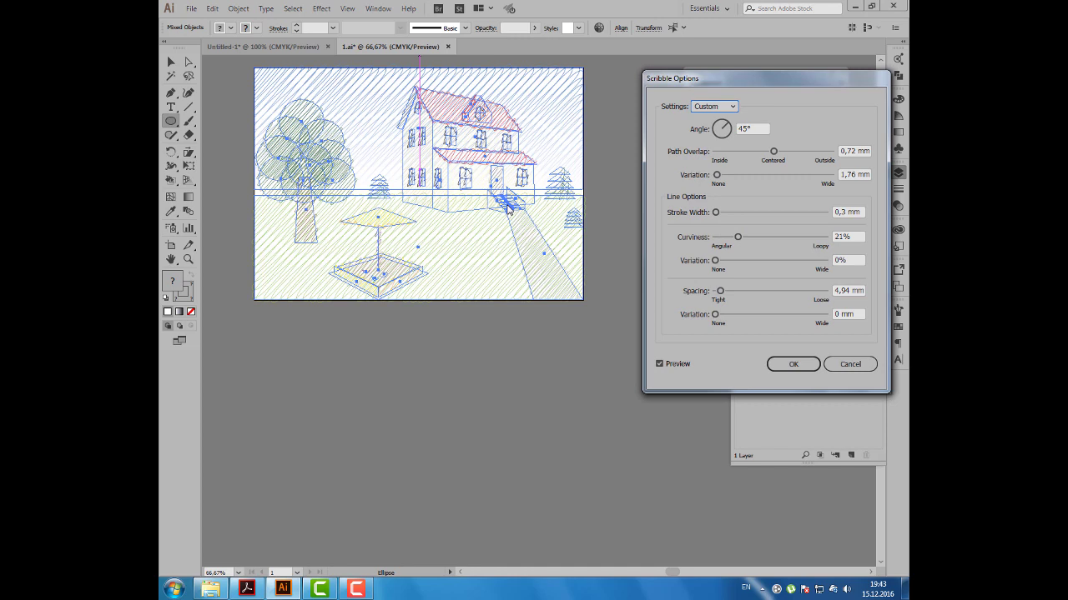
pyautogui.click(788, 363)
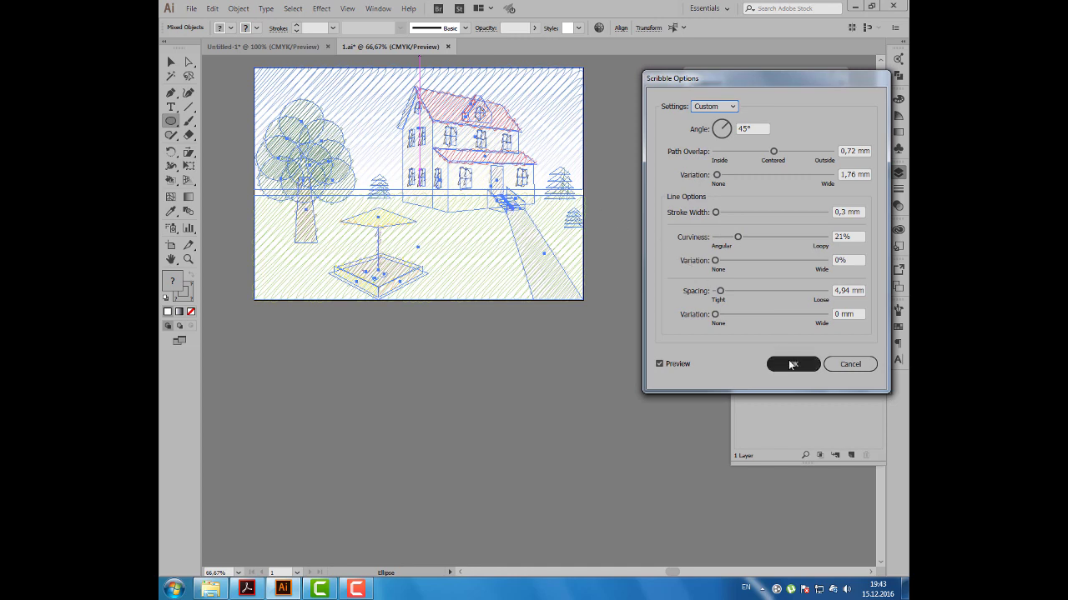
# Step: Return to Untitled-1 and zoom out to show both artboards centred
pyautogui.click(279, 48)
pyautogui.hotkey('ctrl', '-')
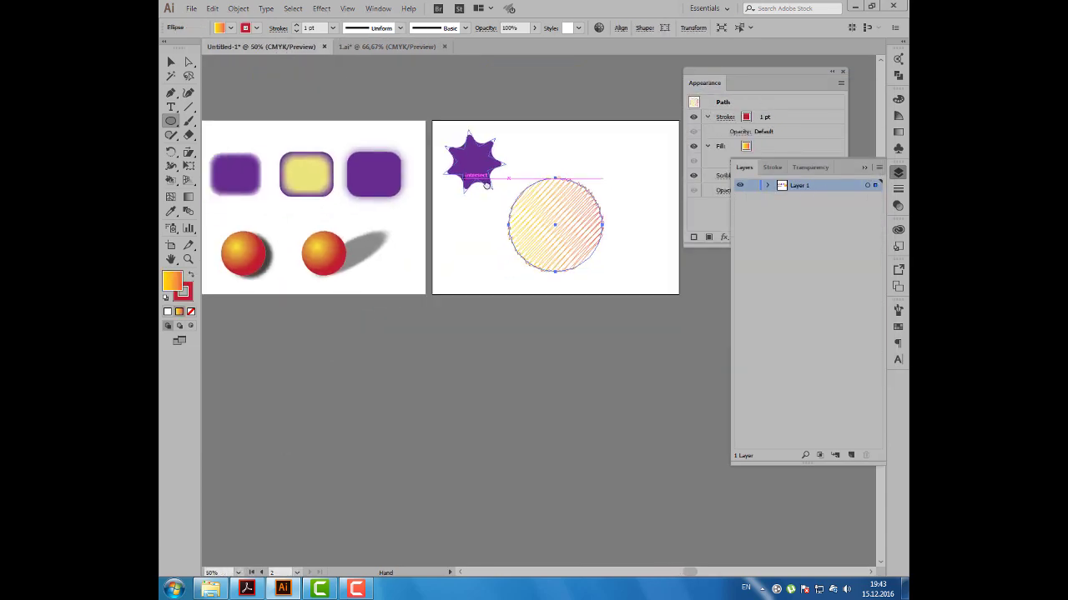
pyautogui.moveTo(486, 185); pyautogui.dragTo(565, 194)
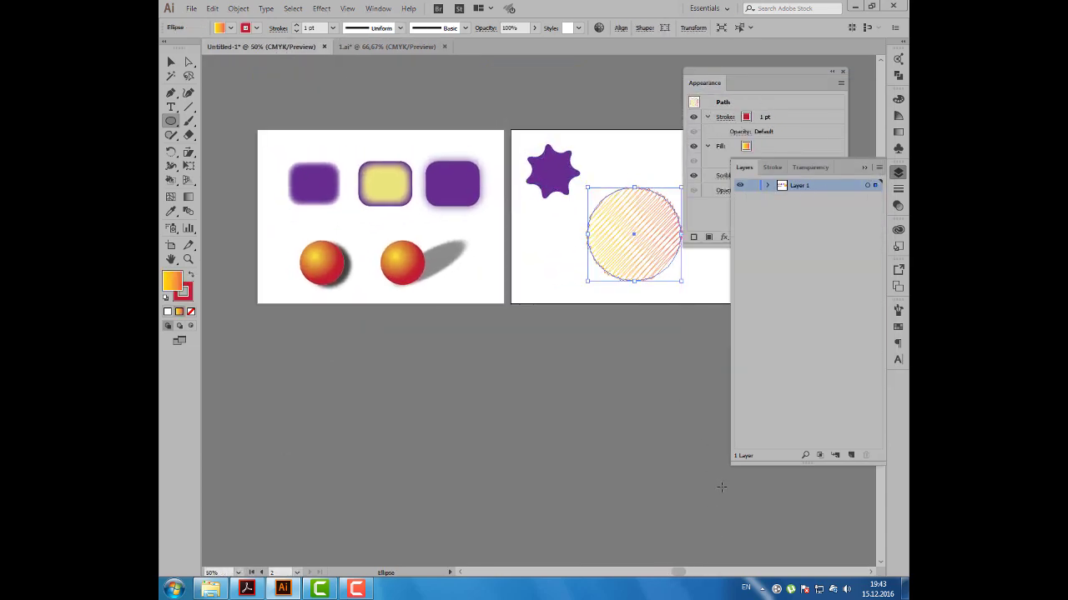